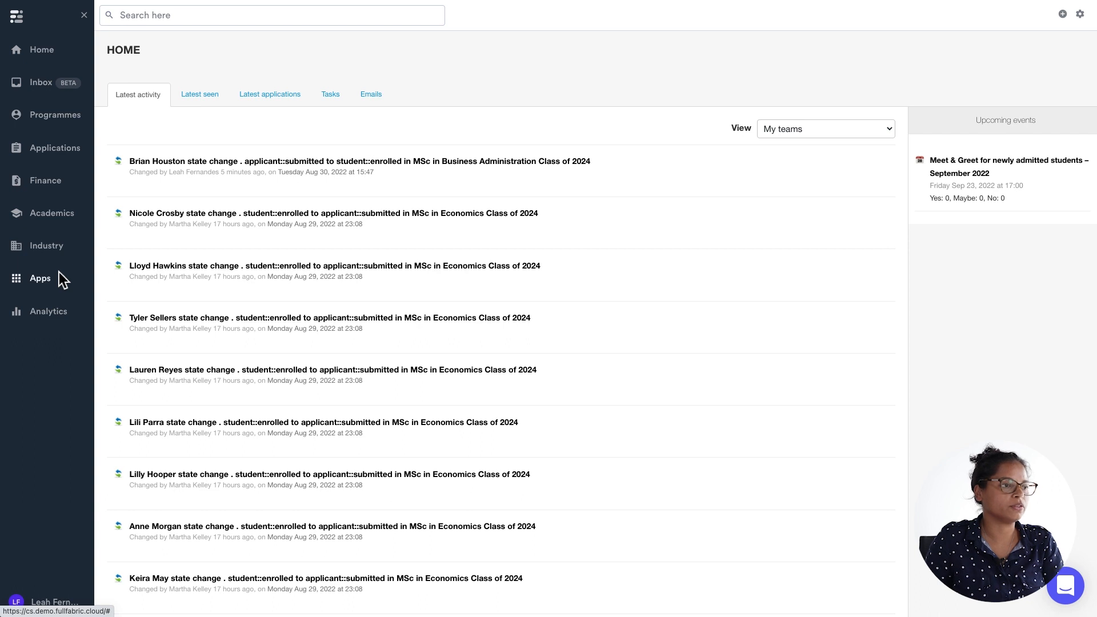
Open the Welcome week portal page's contents, change the text's end date to October 8, 2022, and save.
click(56, 276)
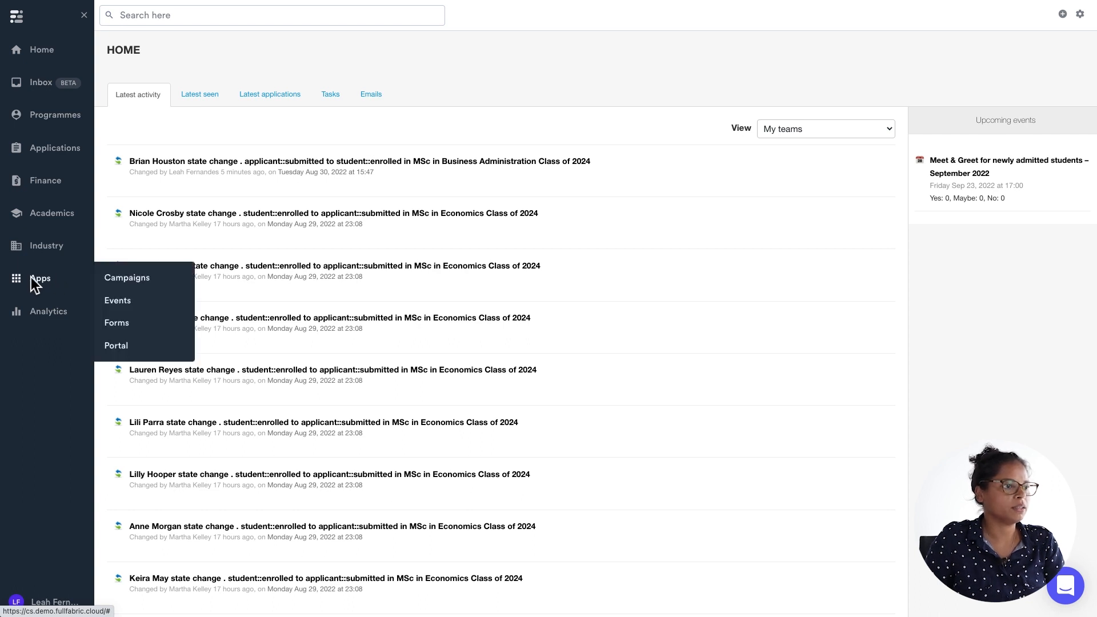
click(124, 344)
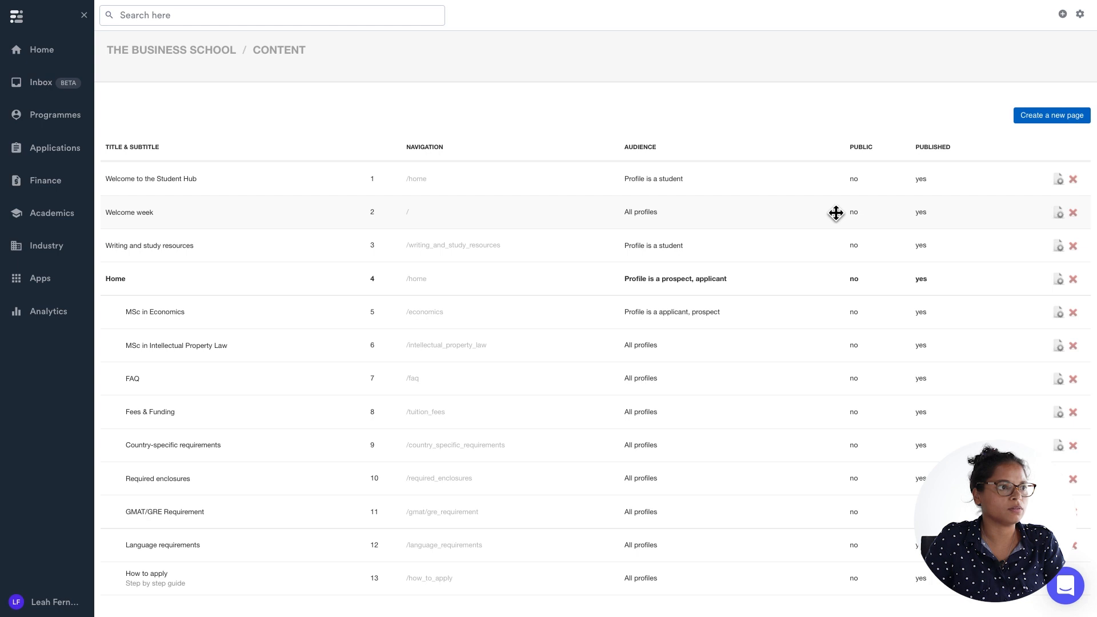
click(1060, 213)
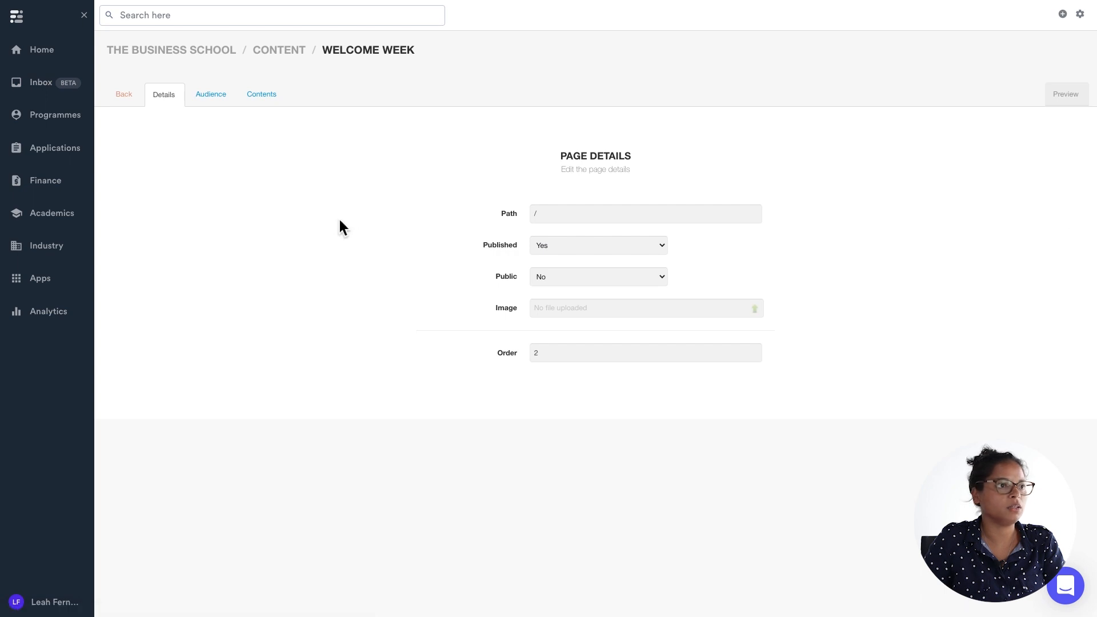
click(258, 98)
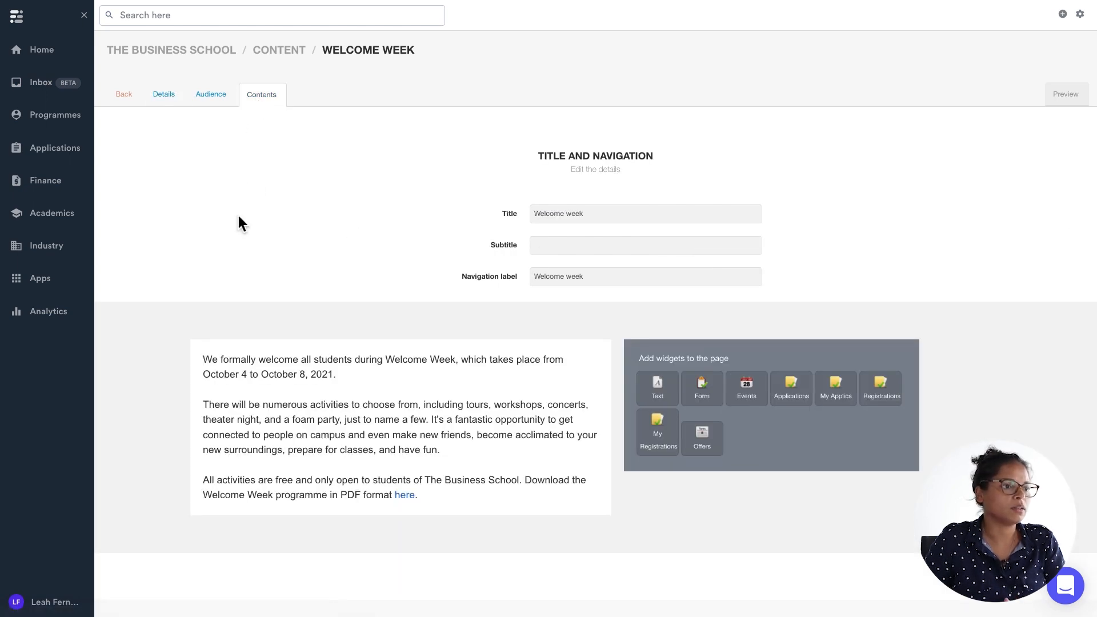
click(316, 407)
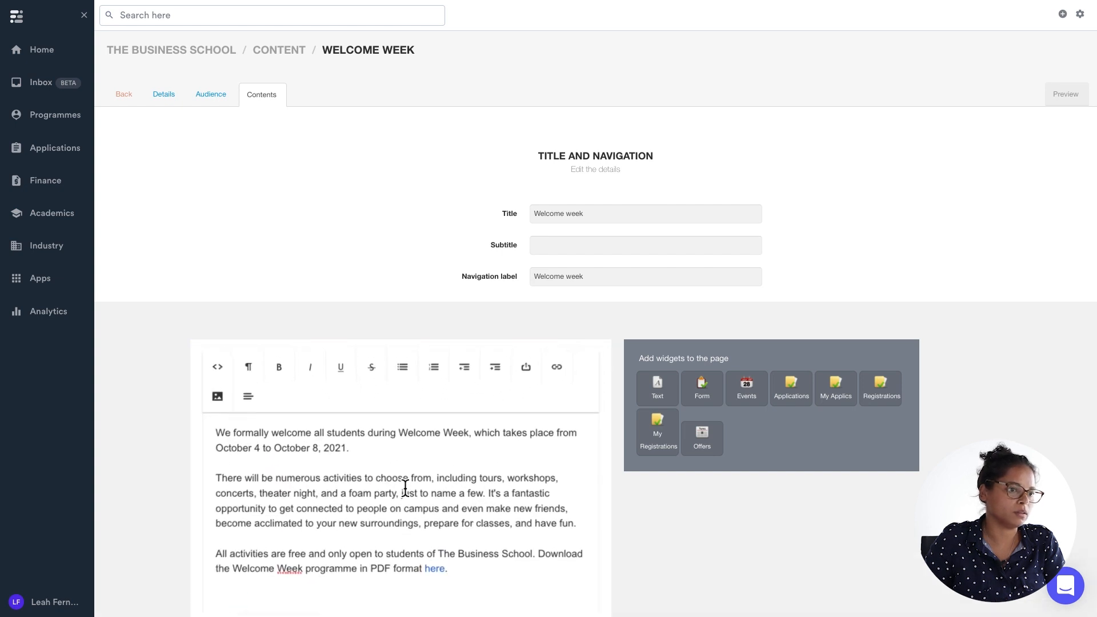
scroll(371, 456, down, 1)
scroll(405, 488, down, 1)
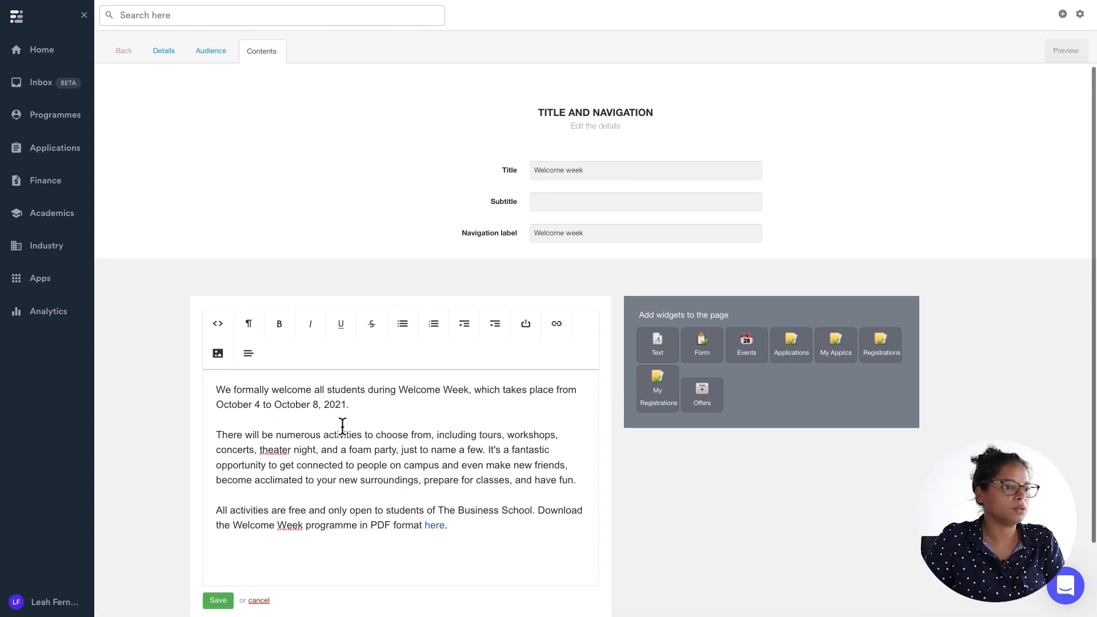
click(352, 408)
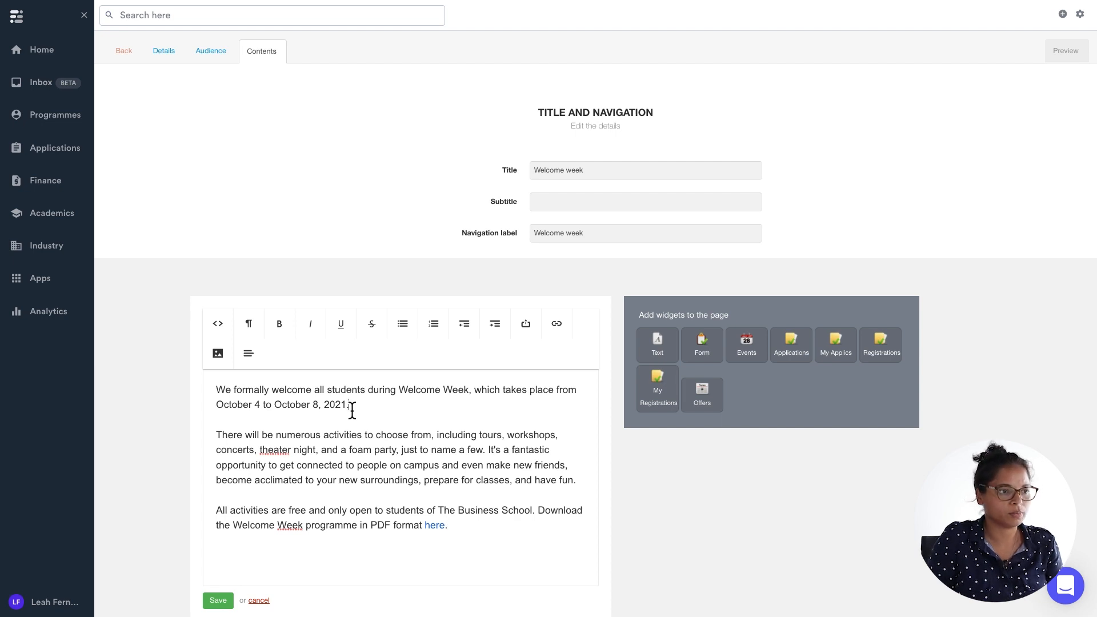
key(BackSpace)
key(BackSpace)
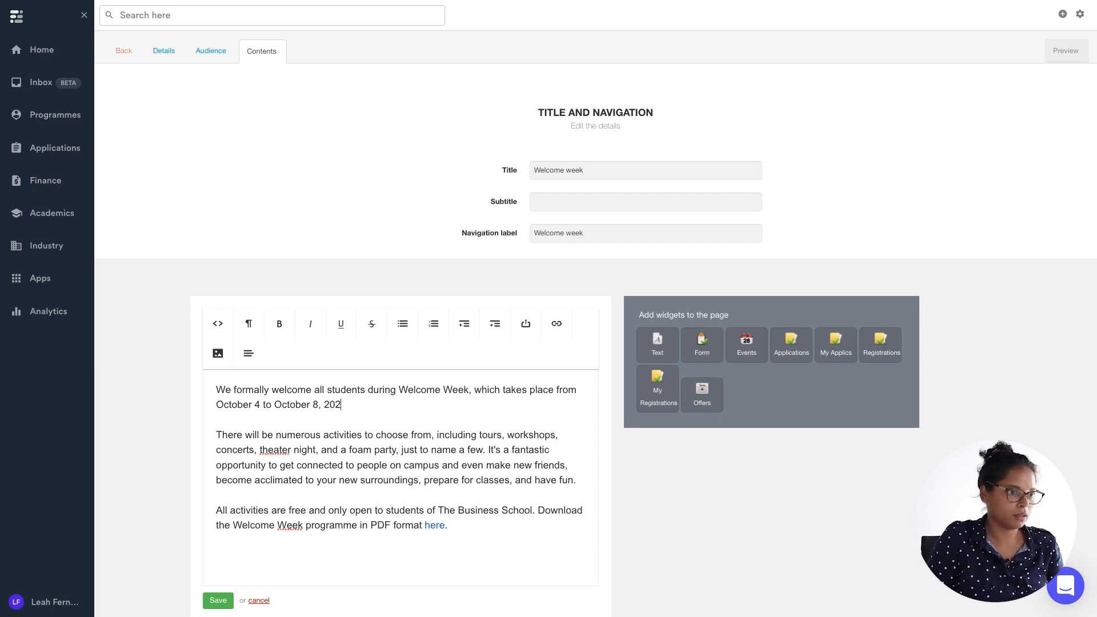
text(2)
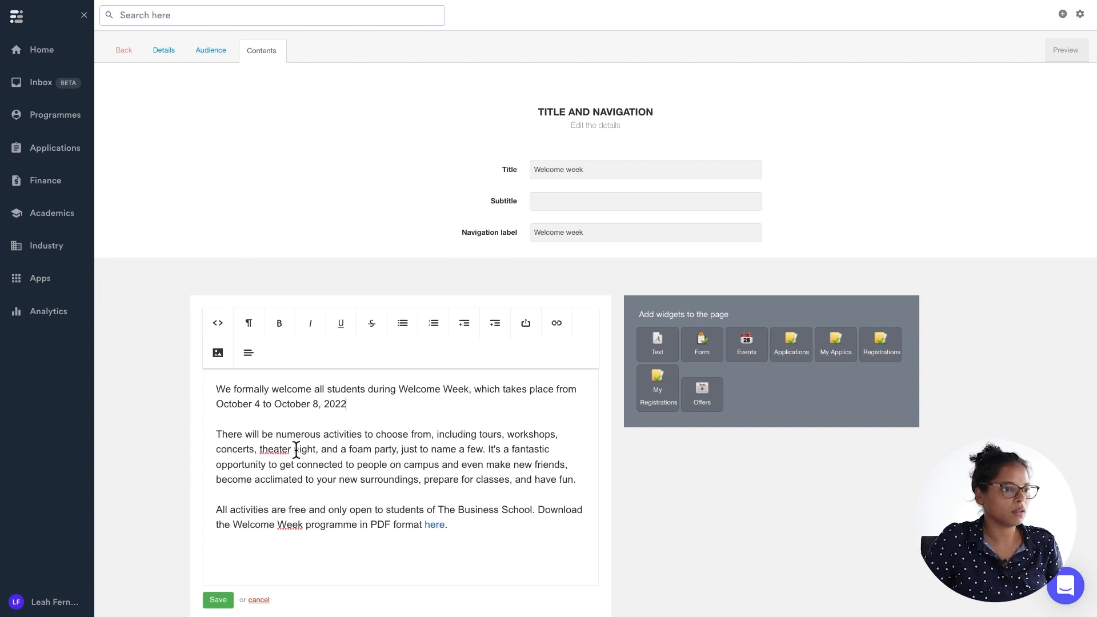
scroll(296, 449, down, 1)
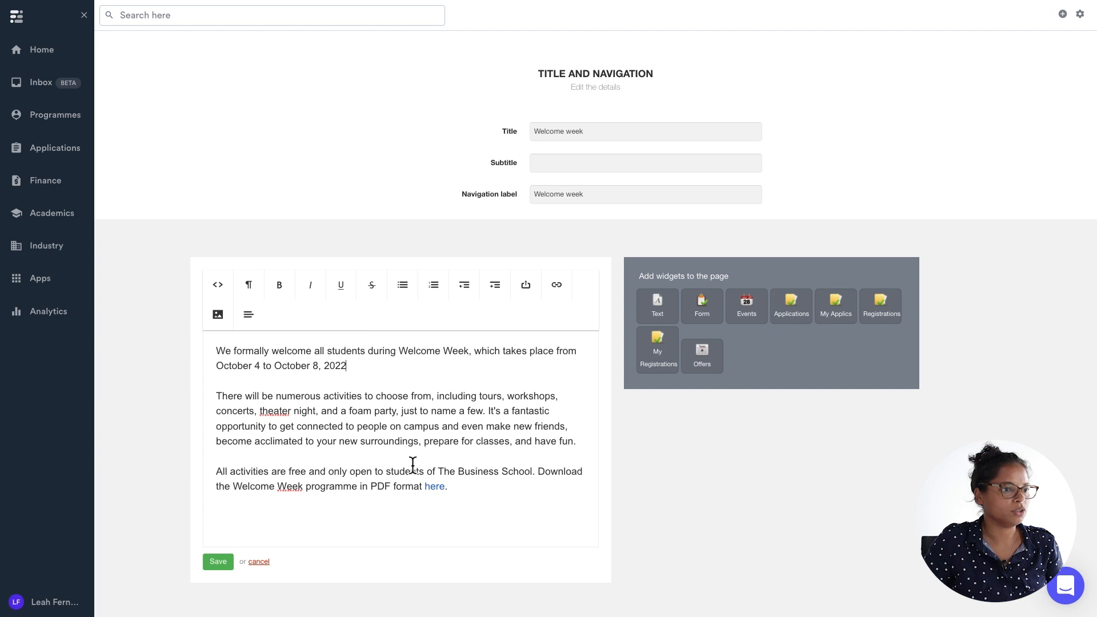
click(221, 564)
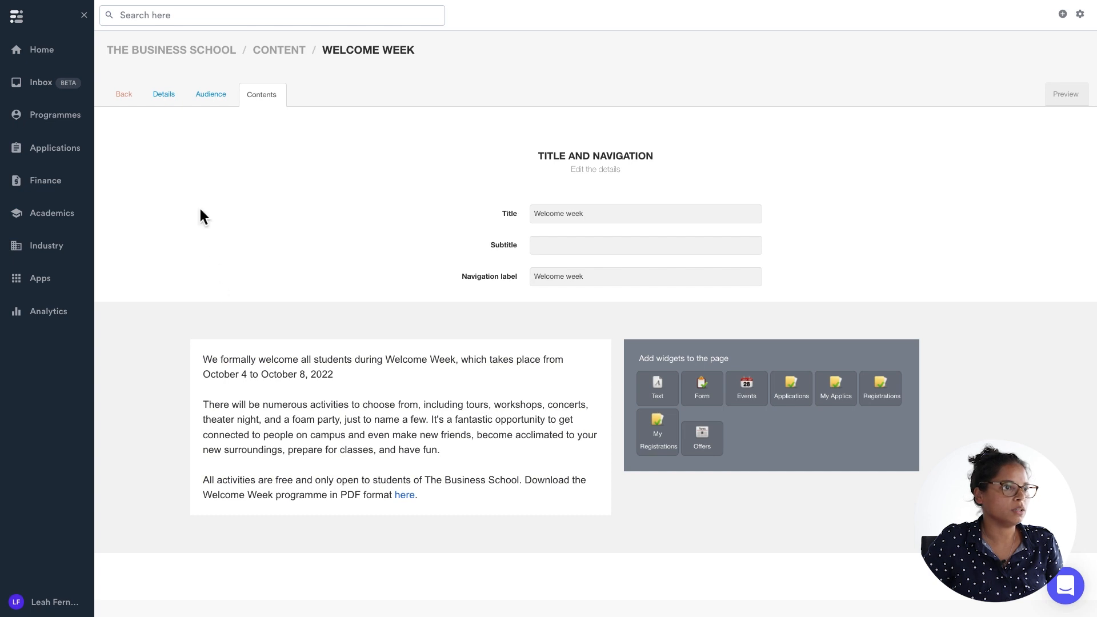
Create an access scope for the page, replacing the Applicant role so only profiles that are a Student see it.
click(205, 97)
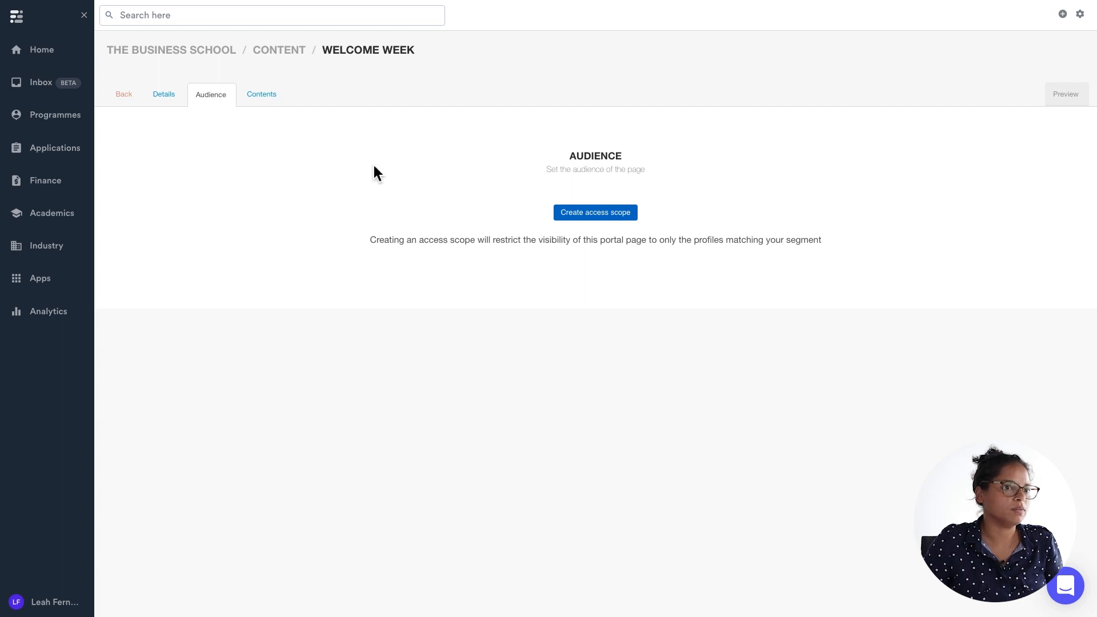
click(595, 212)
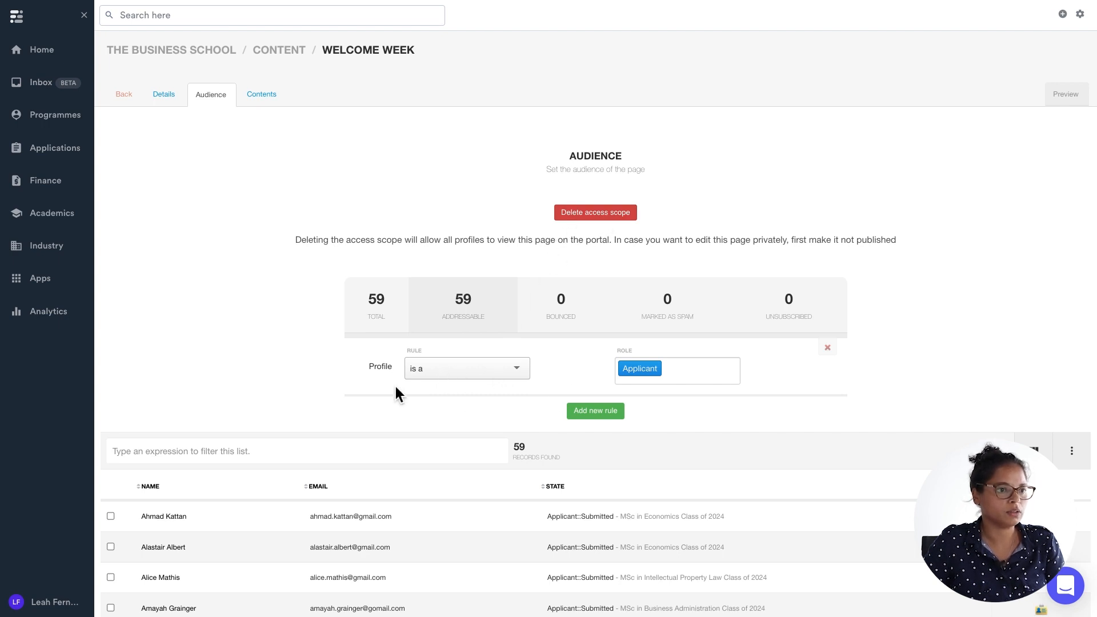
click(674, 374)
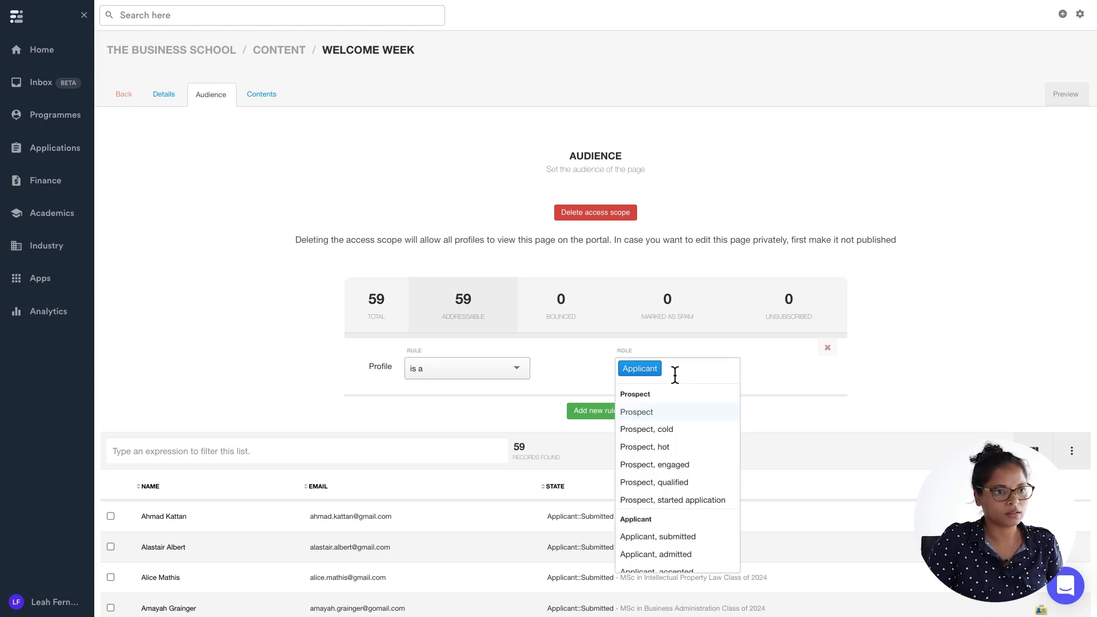
key(BackSpace)
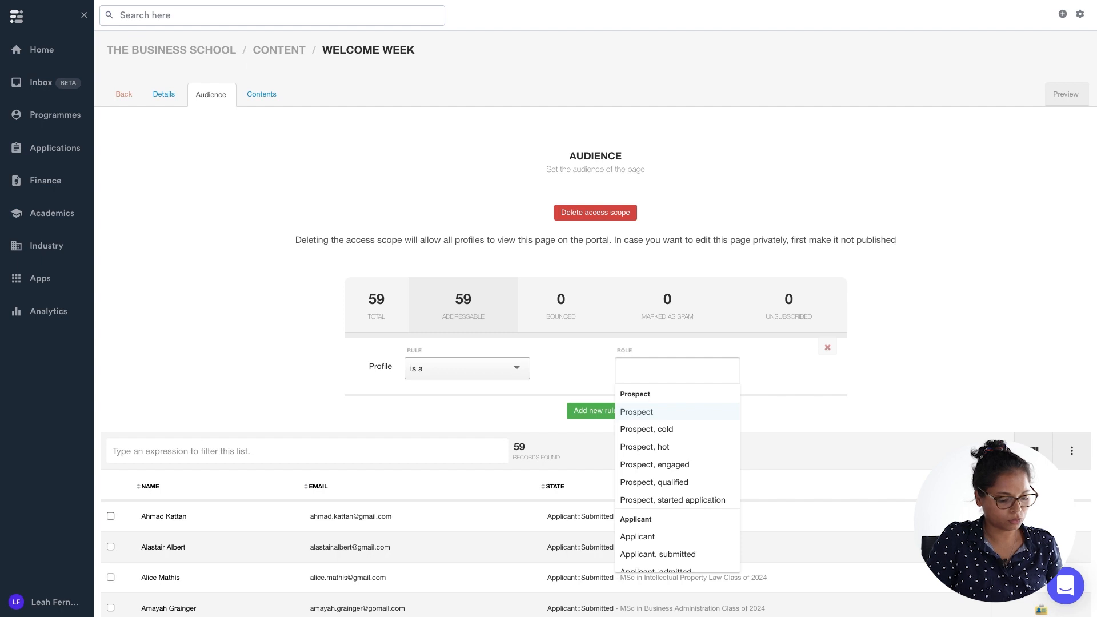
text(sten)
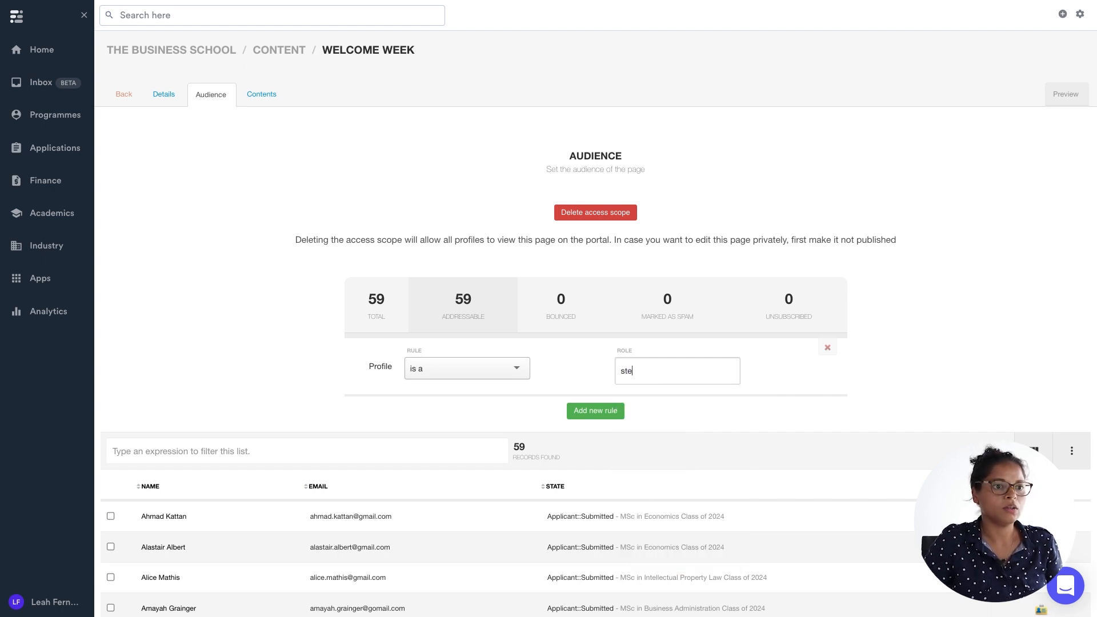
key(BackSpace)
text(u)
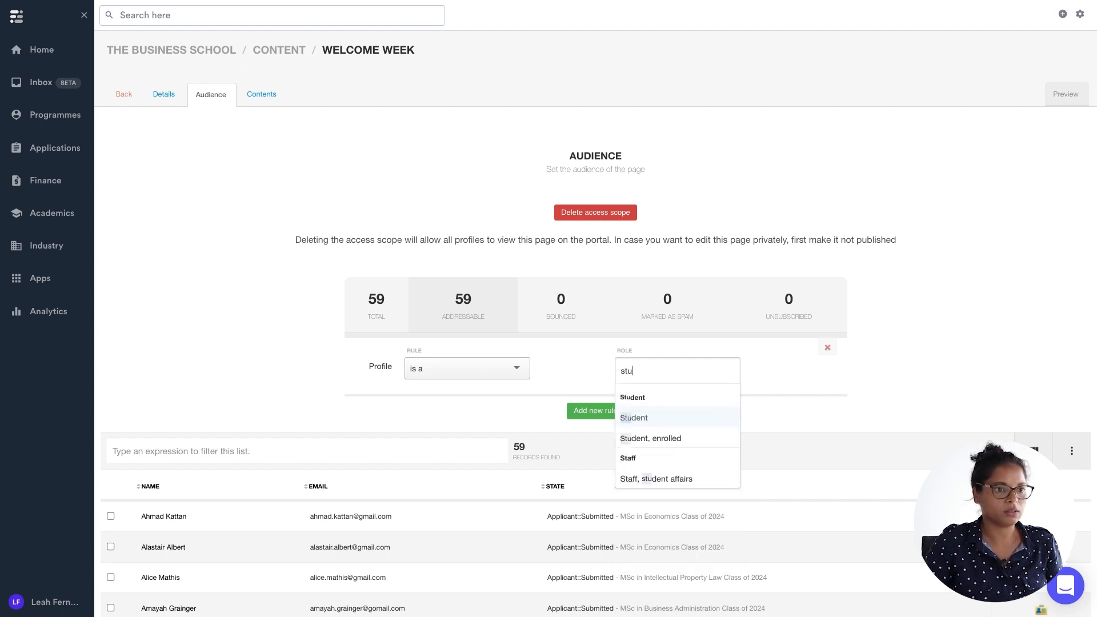
click(684, 415)
click(888, 382)
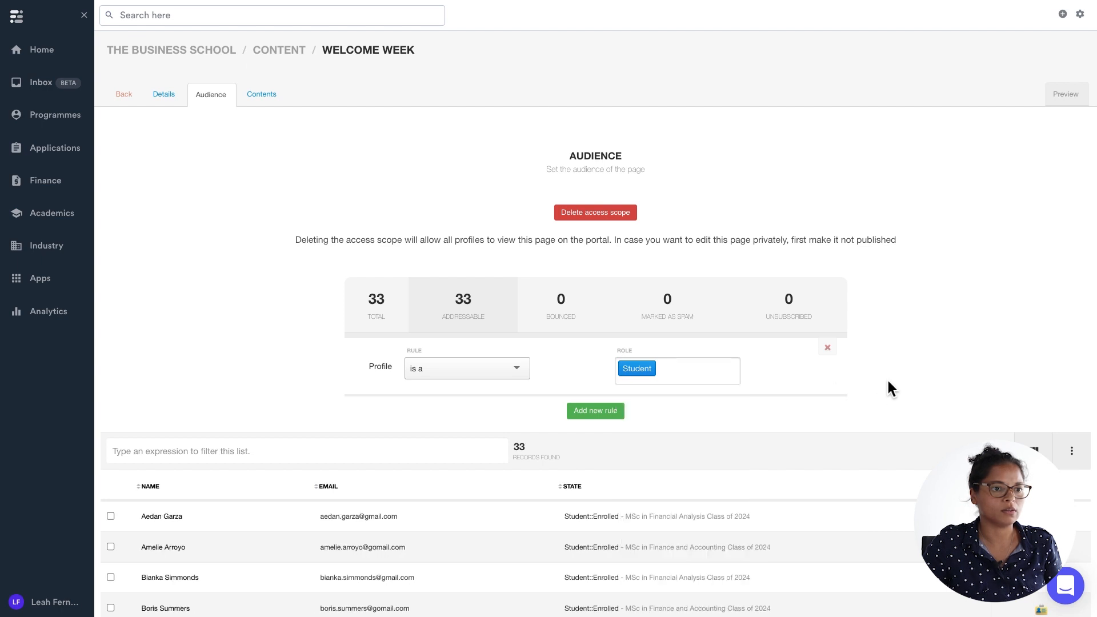
scroll(502, 462, down, 3)
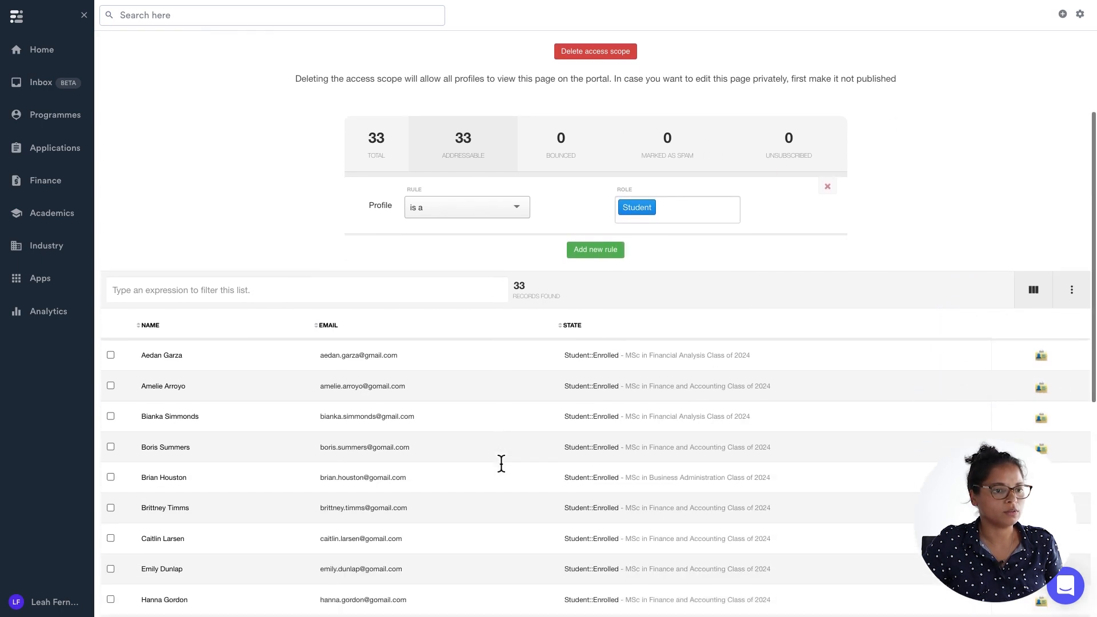
scroll(501, 462, up, 1)
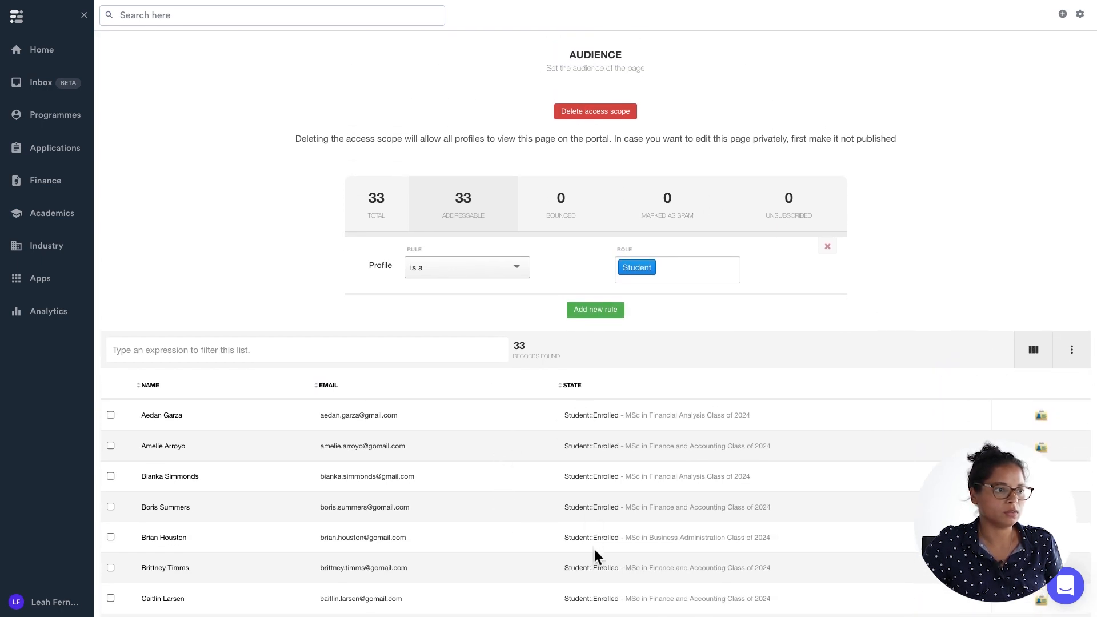
scroll(594, 552, down, 1)
scroll(593, 553, down, 1)
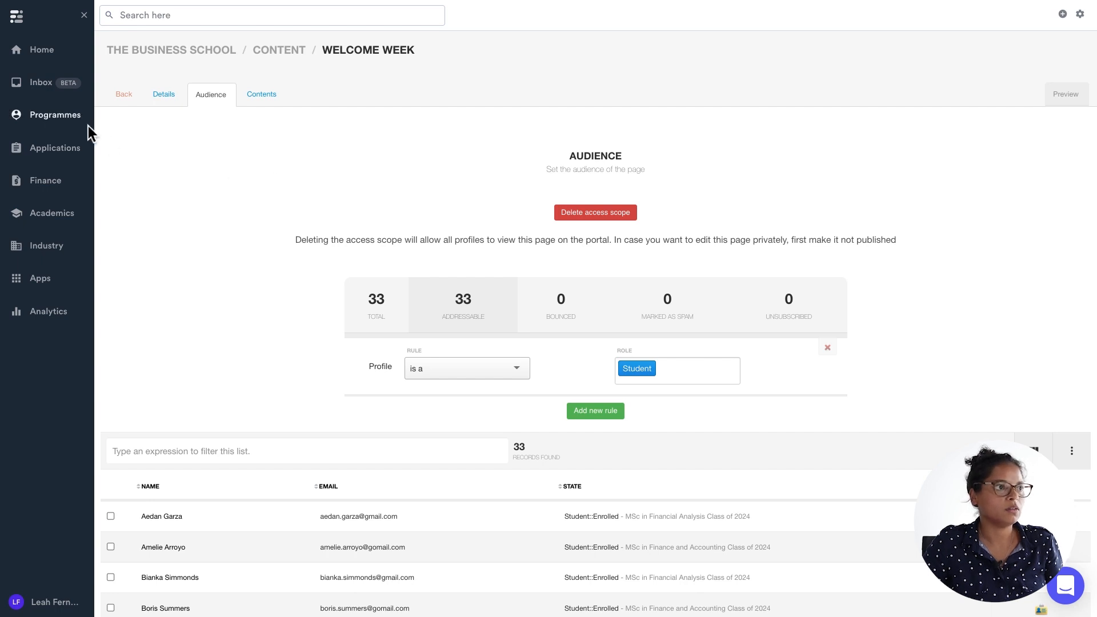
Check the MSc in Business Administration programme's classes from the Programmes panel.
click(75, 119)
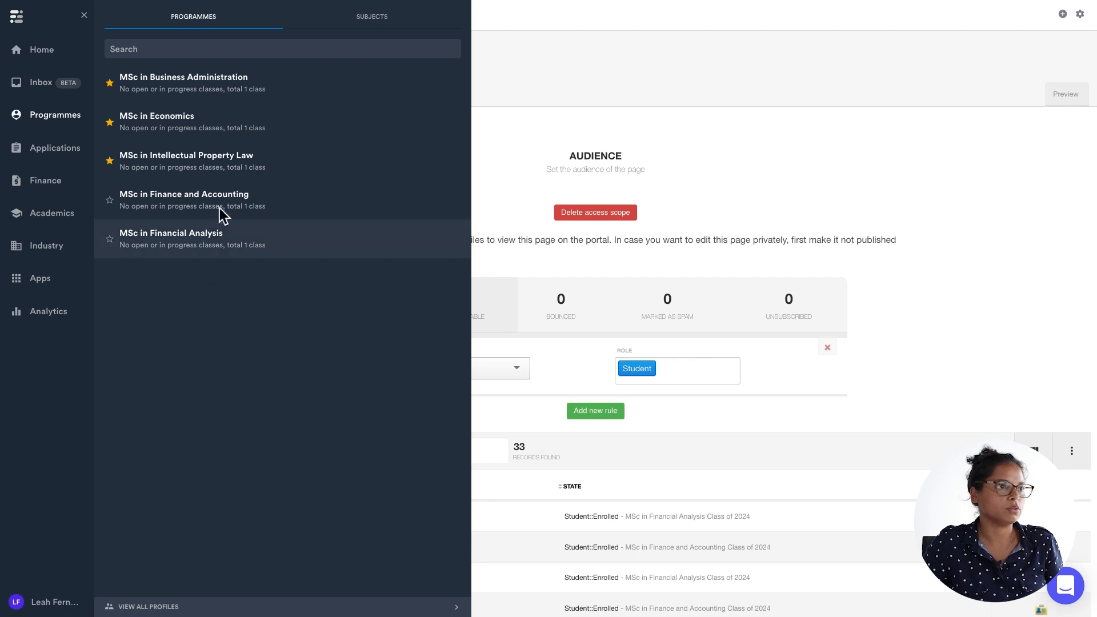
click(213, 86)
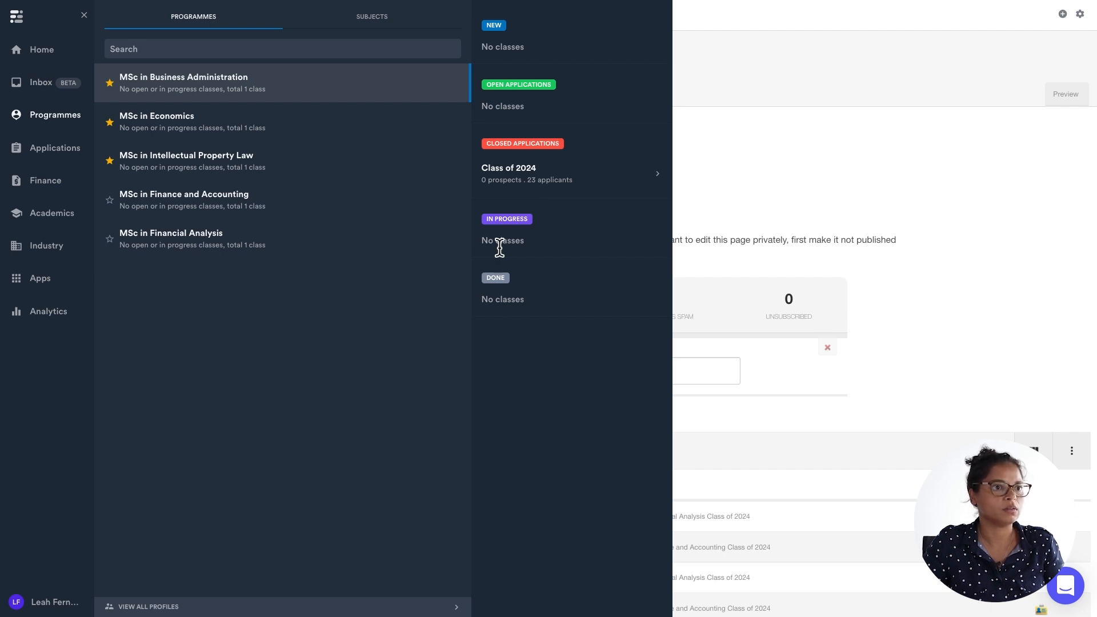
click(807, 101)
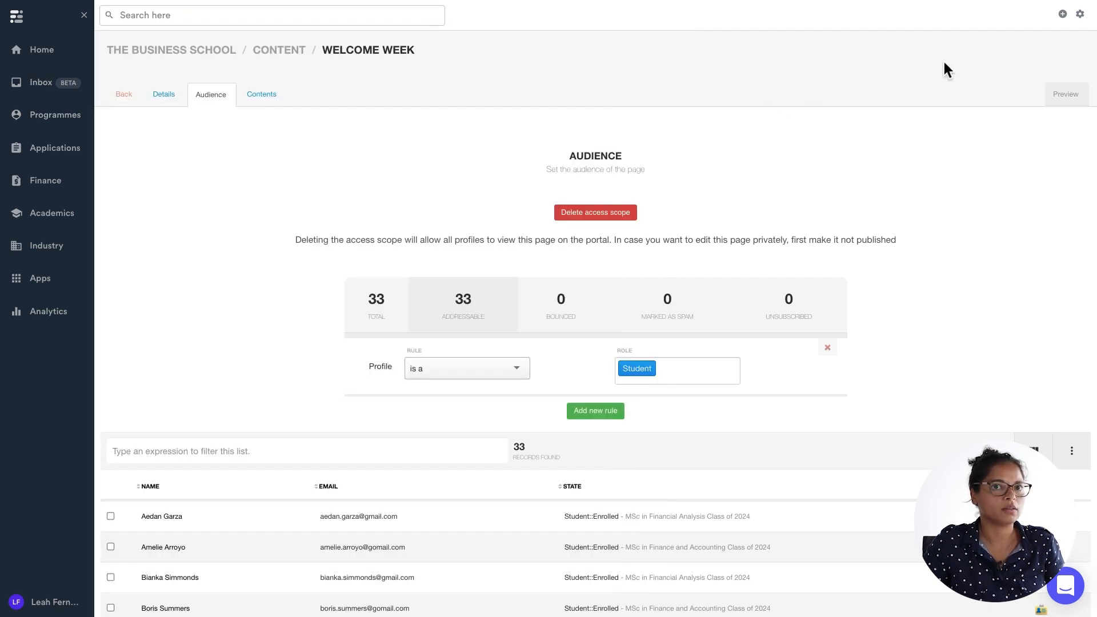
Open the classes of the MSc in Business Administration programme from the institution settings.
click(1079, 14)
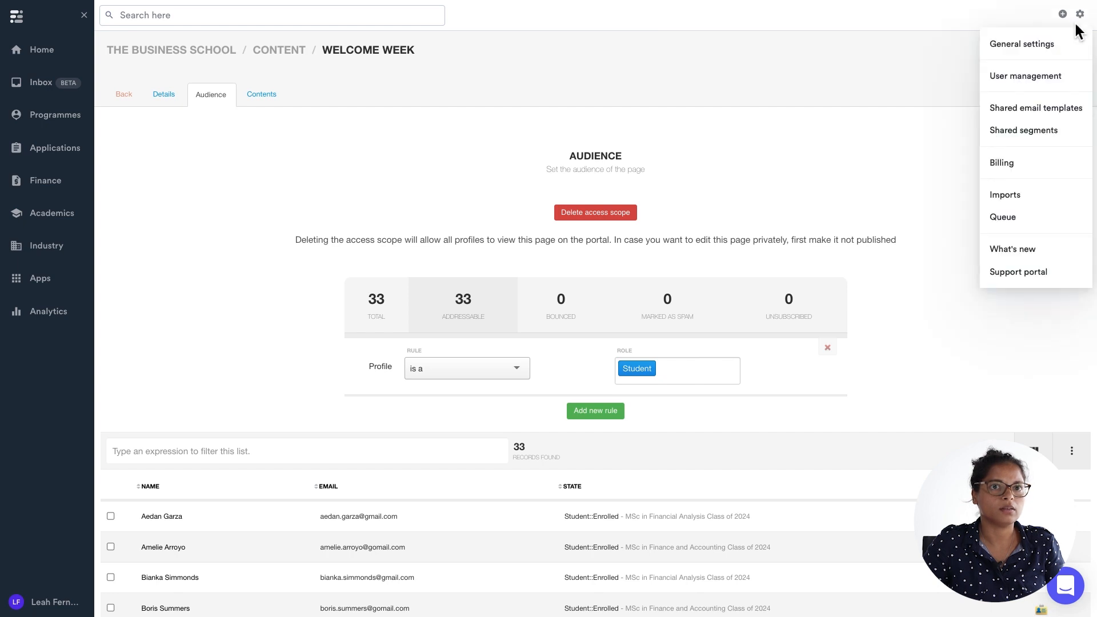
click(1034, 47)
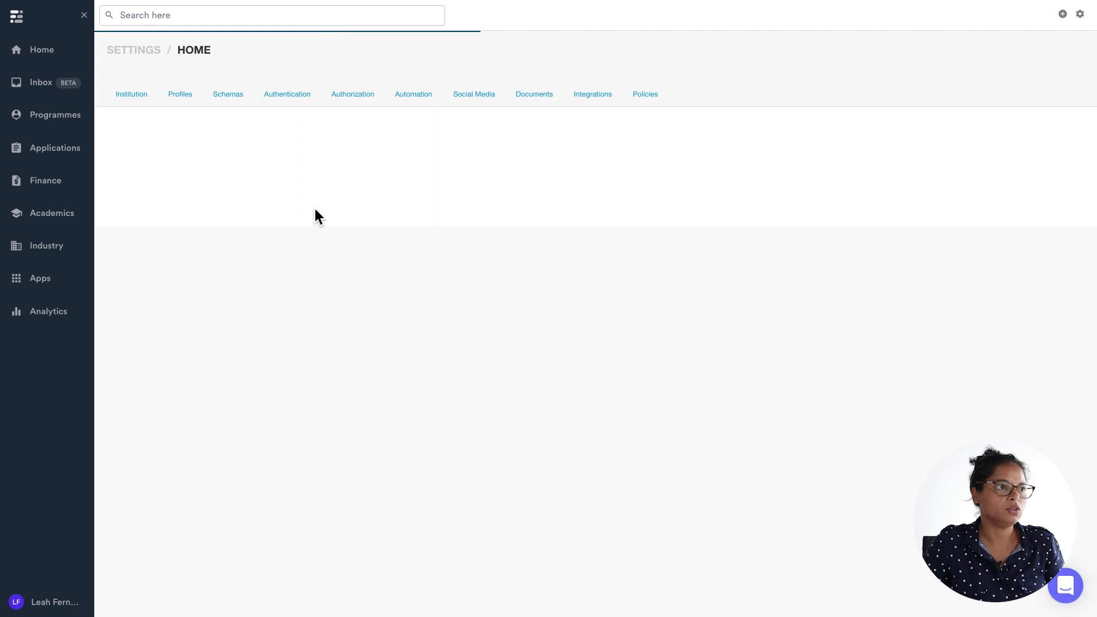
click(130, 99)
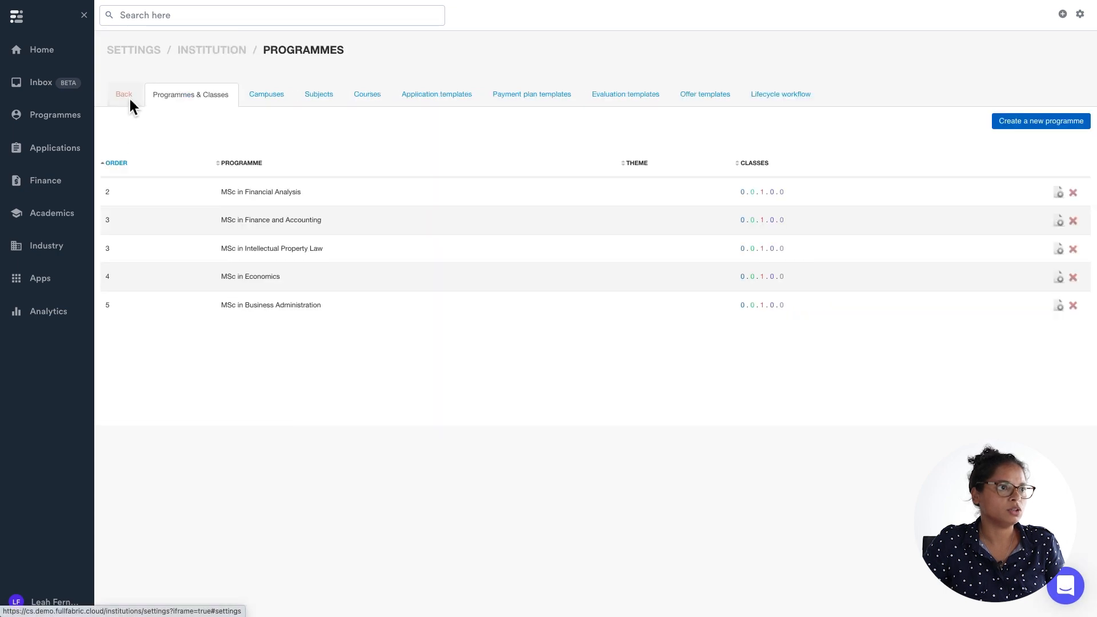
triple_click(282, 311)
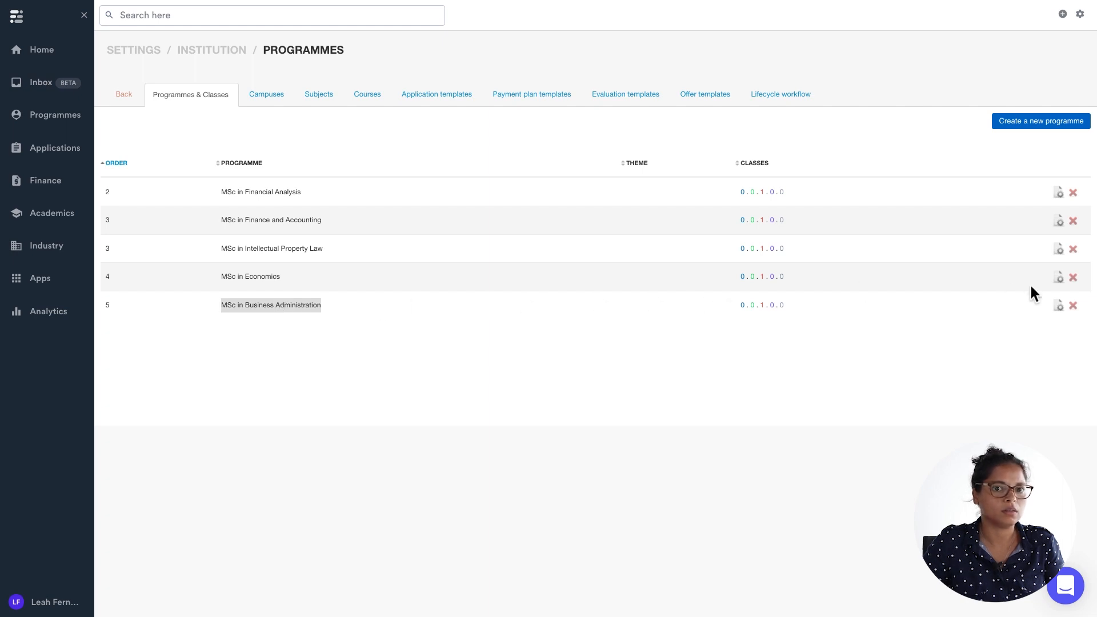
click(1057, 305)
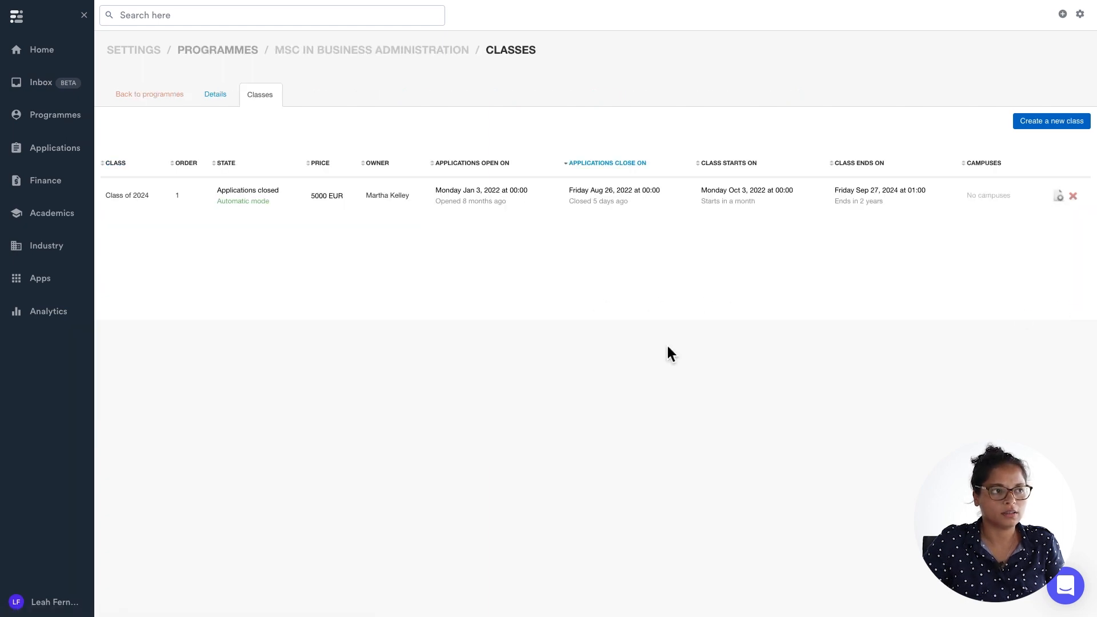
Edit the Class of 2024 details and set its state to not update automatically.
triple_click(140, 199)
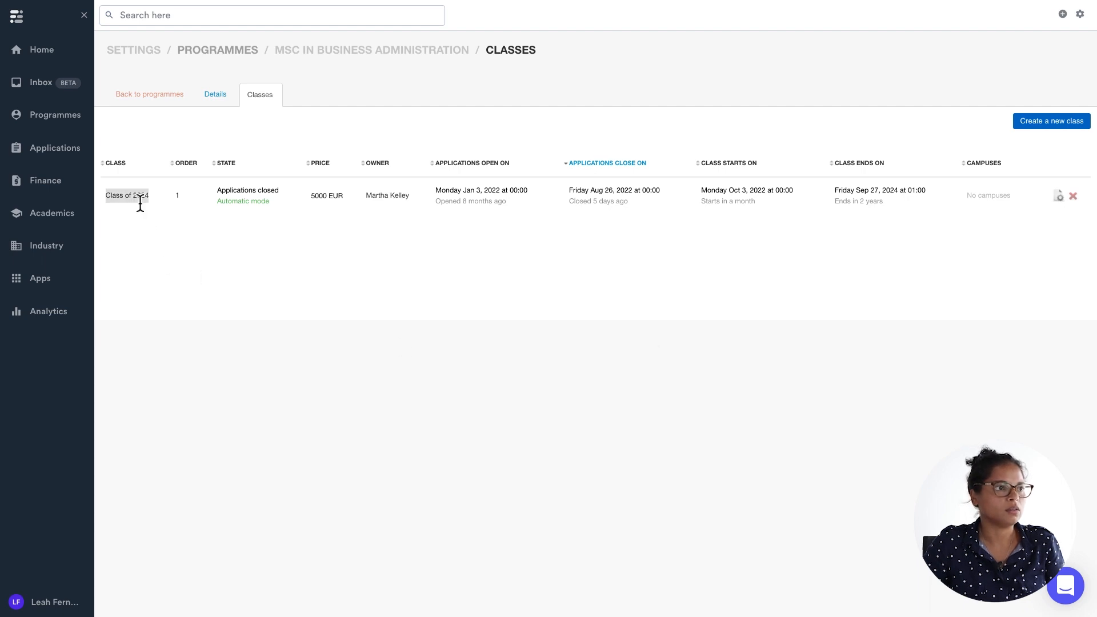
double_click(248, 191)
click(248, 193)
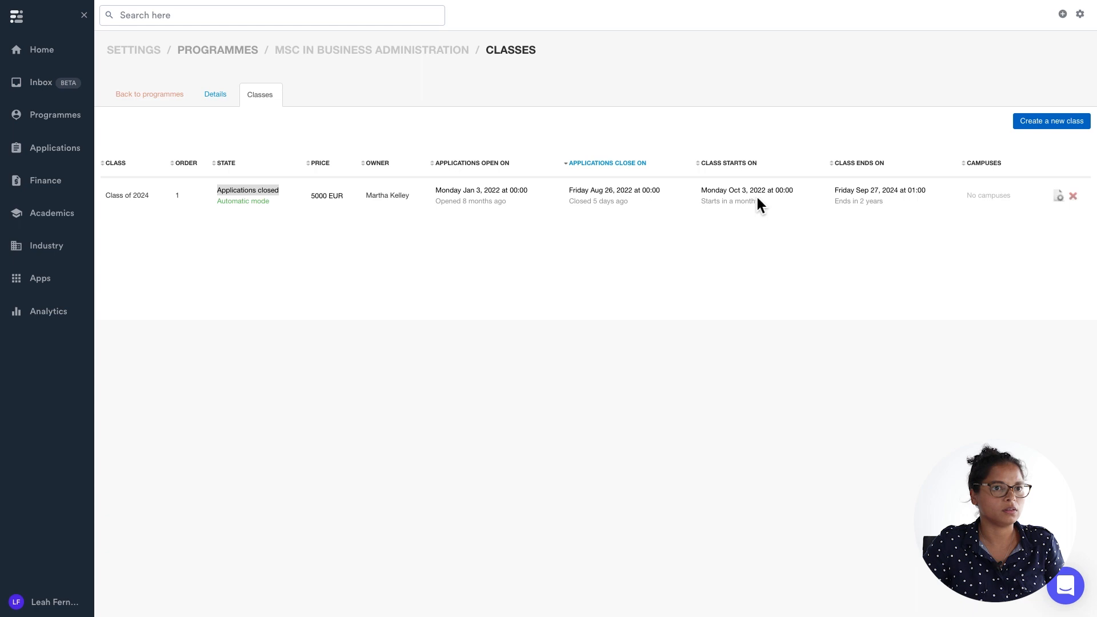
click(1058, 196)
scroll(425, 398, down, 3)
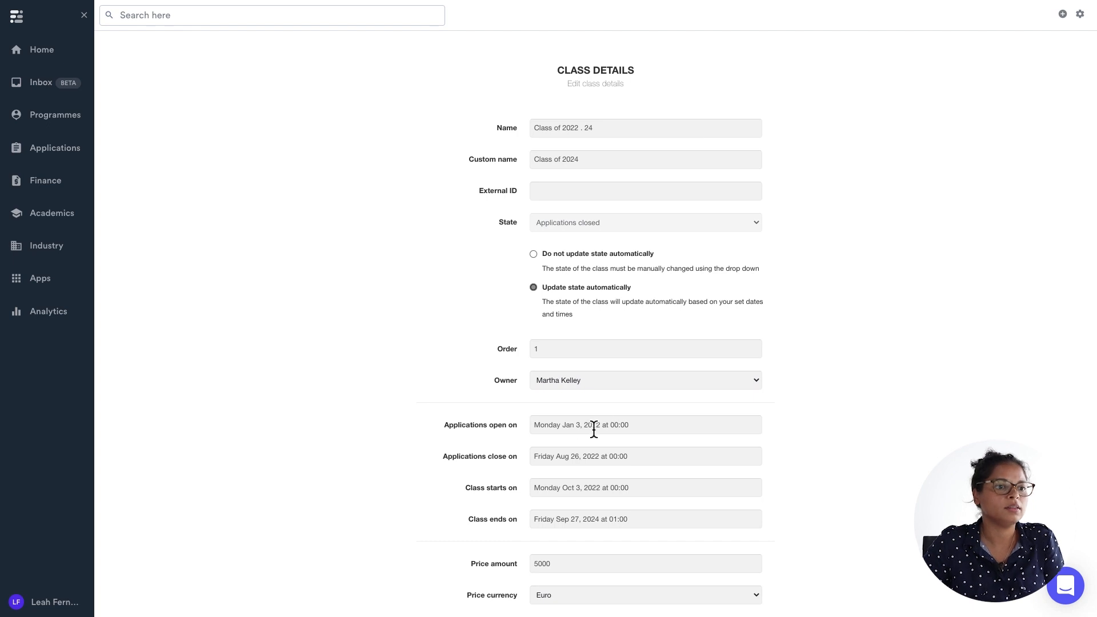
scroll(371, 526, up, 2)
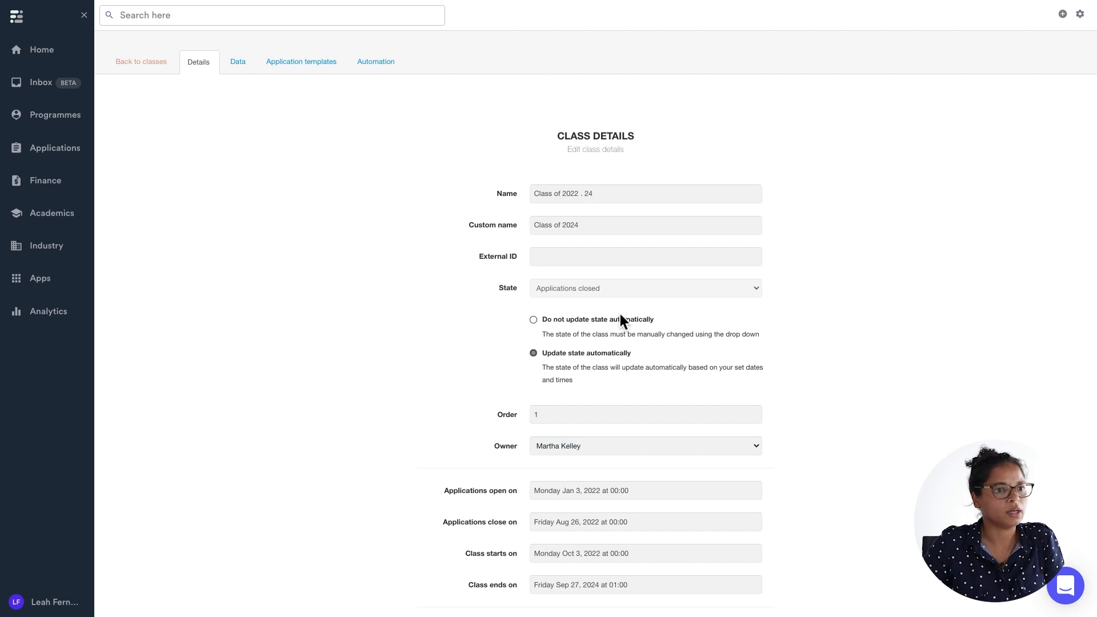
click(534, 321)
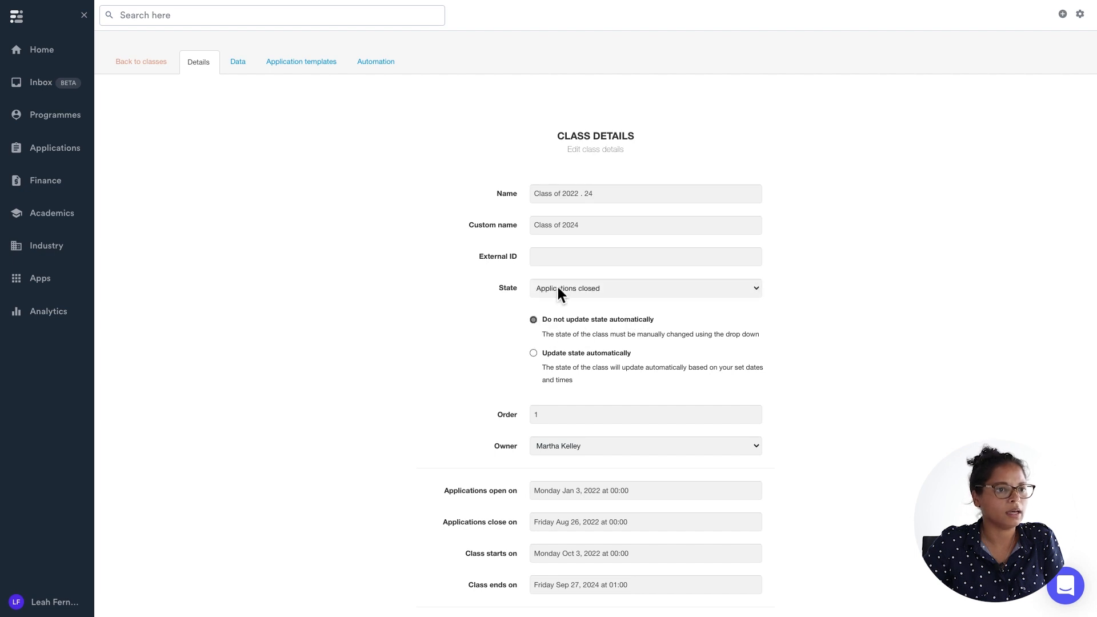
click(558, 289)
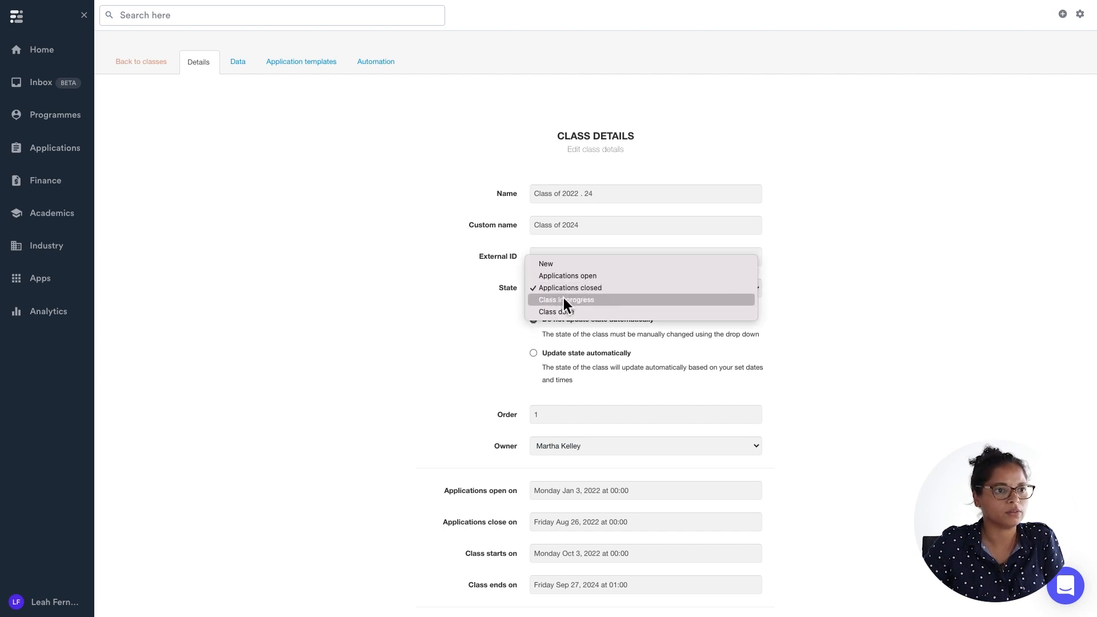
click(469, 327)
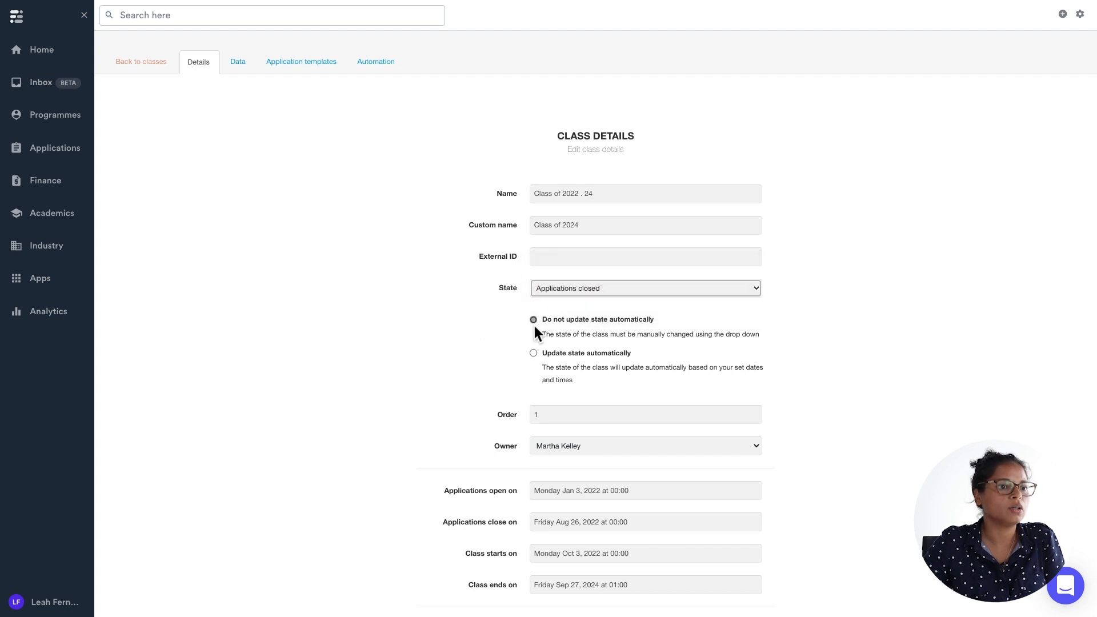
scroll(519, 393, down, 1)
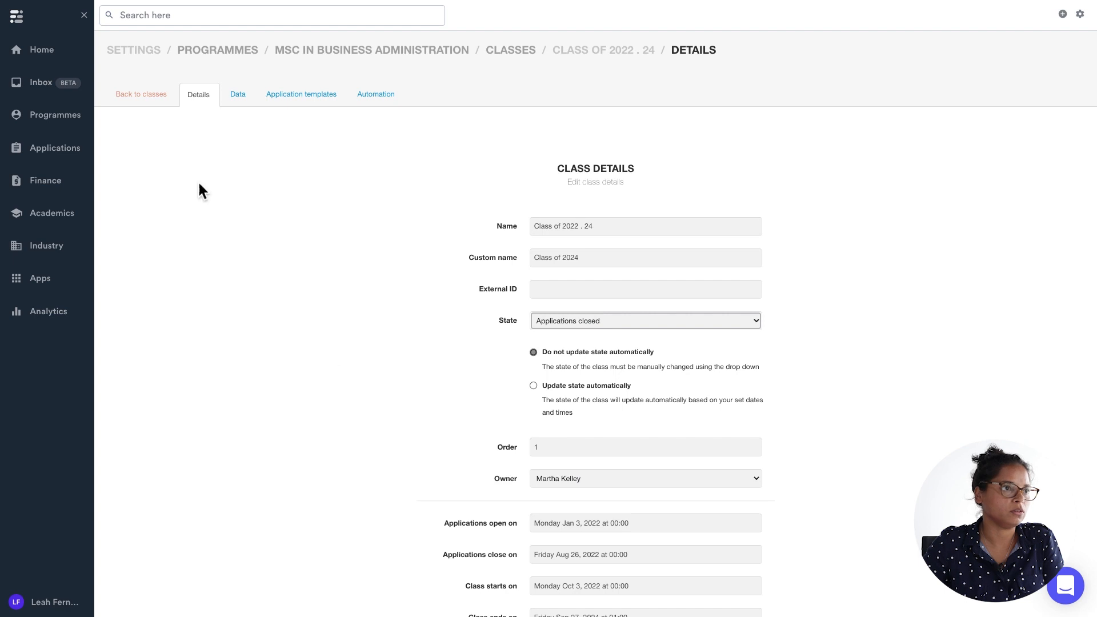
Create a new subject with code B101 named Business 101.
click(122, 100)
click(121, 101)
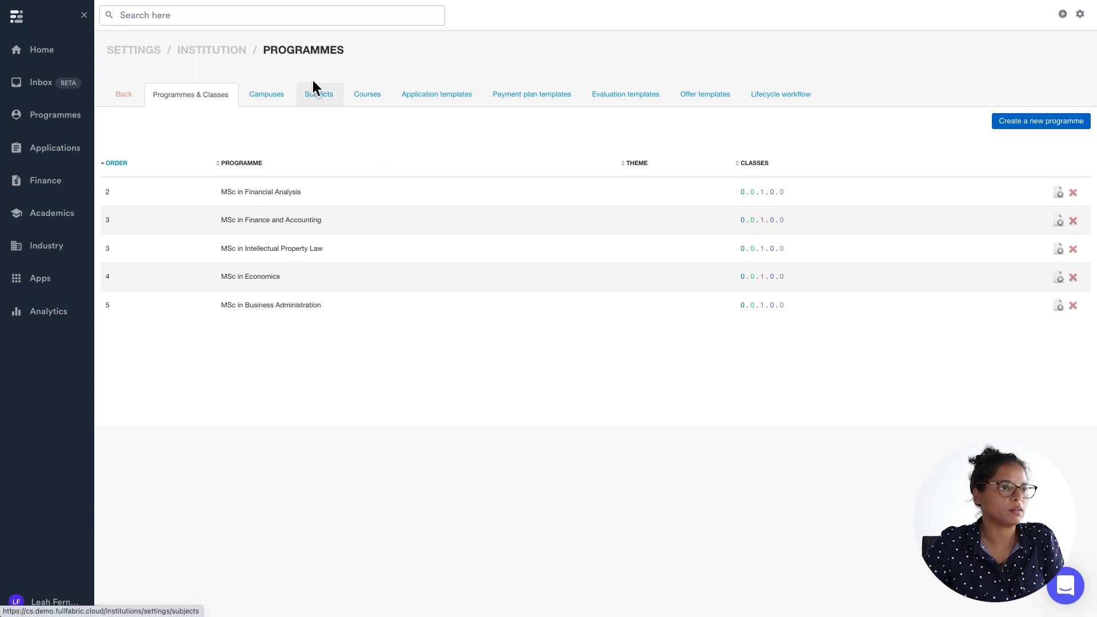
click(320, 93)
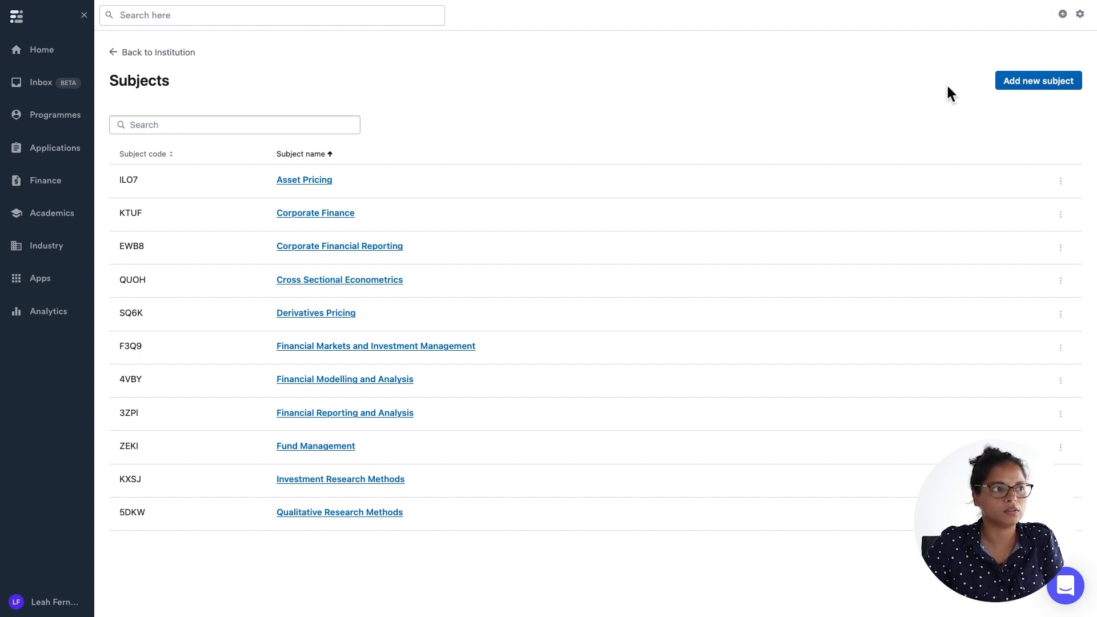
click(1028, 85)
click(690, 186)
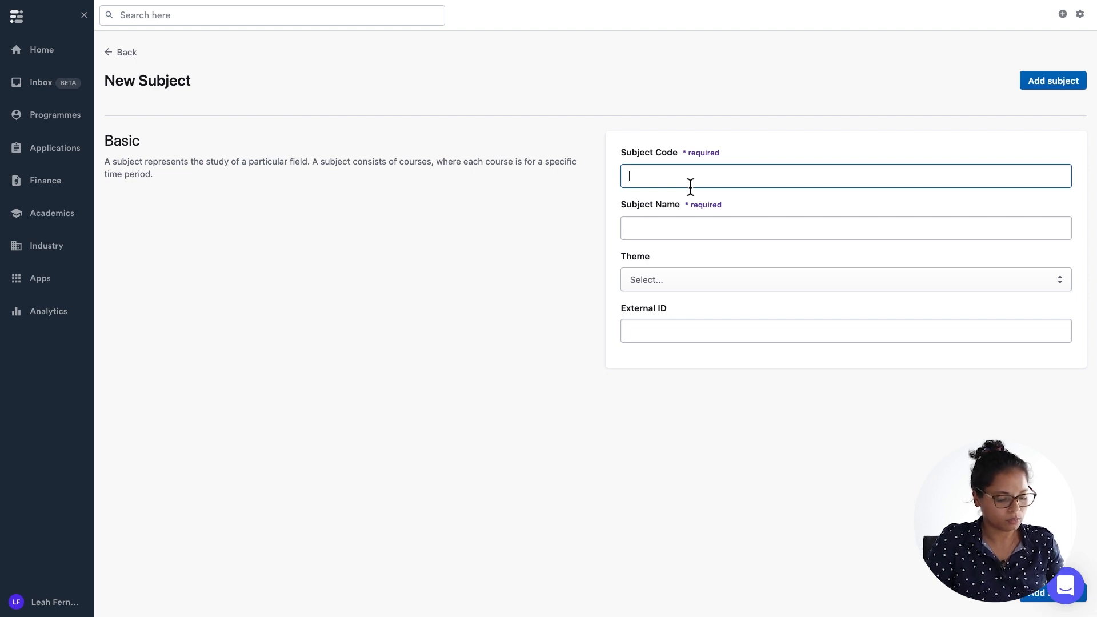
text(B)
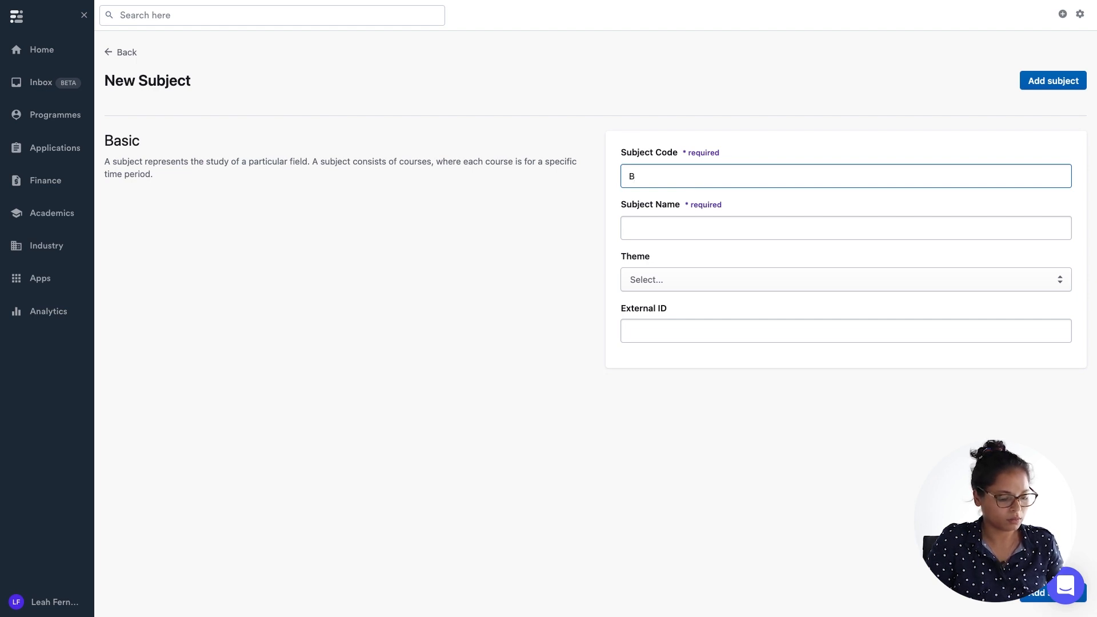
text(101)
click(696, 228)
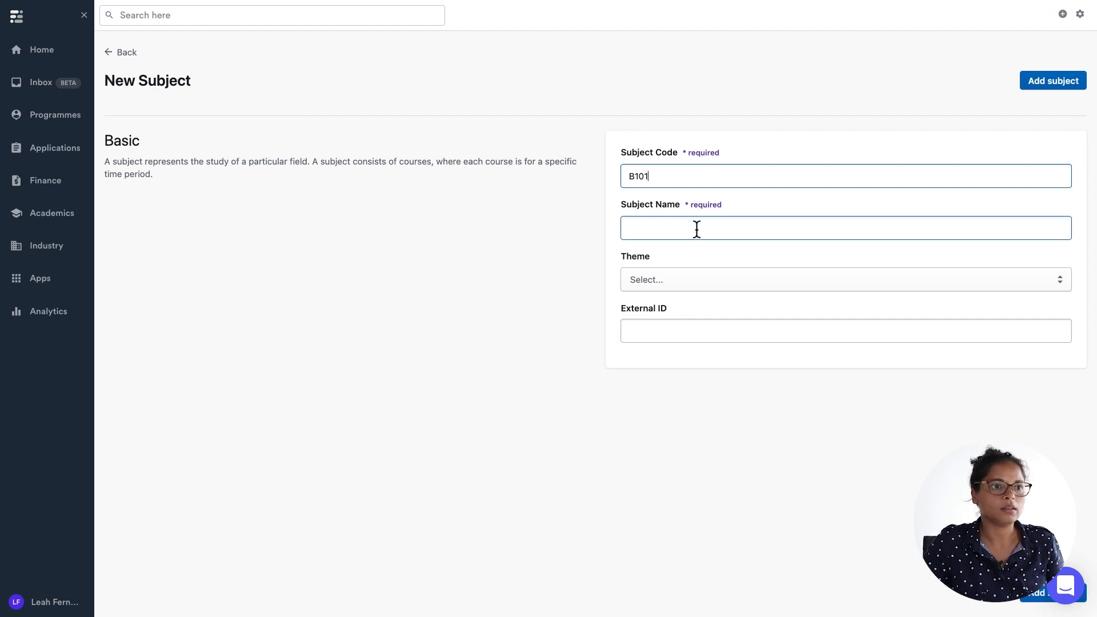
text(B)
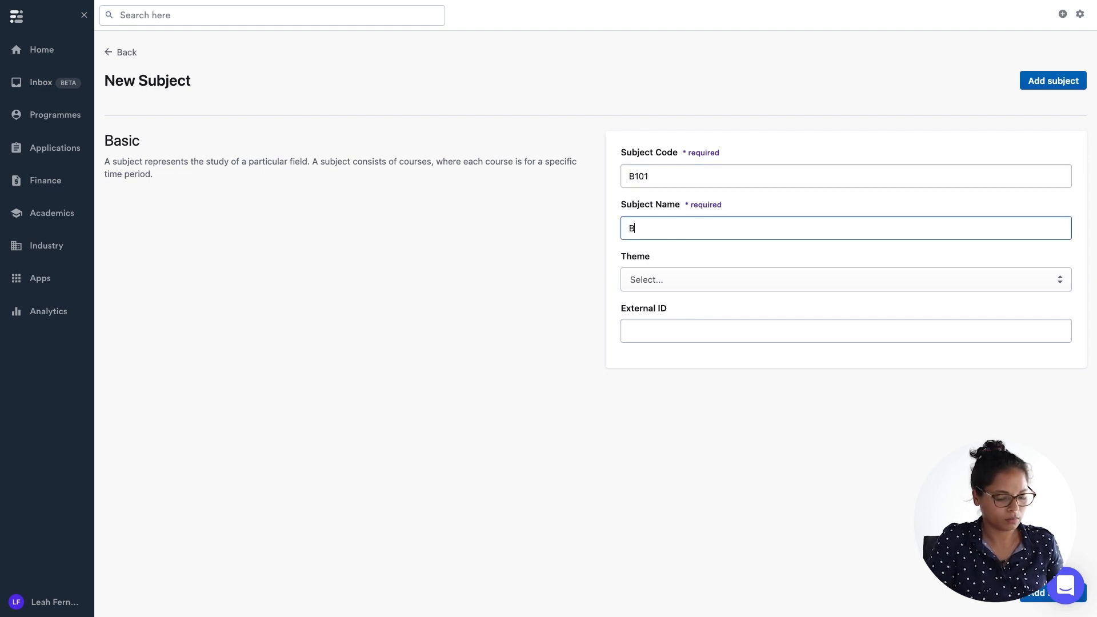
text(usiness 101)
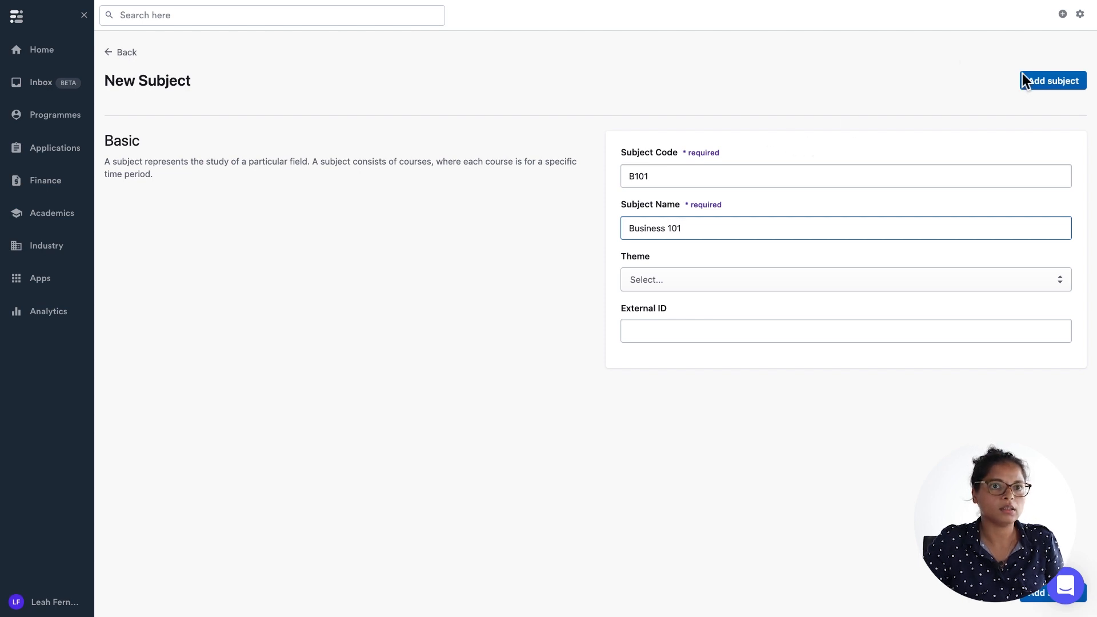
click(1037, 78)
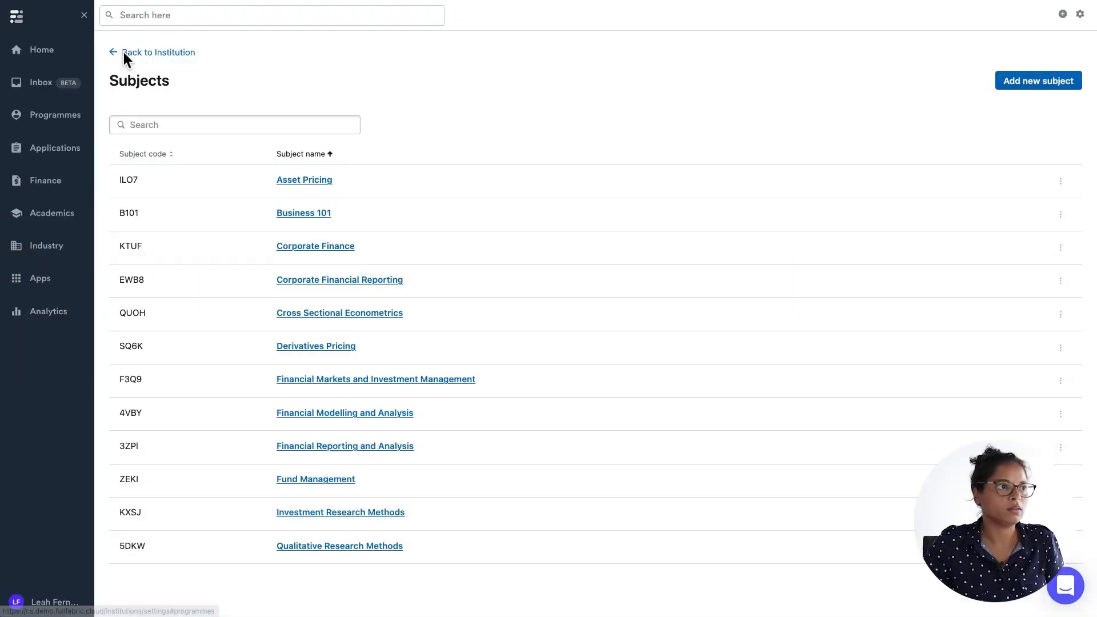
Add a new course for the B101 - Business 101 subject named September 2022.
click(159, 56)
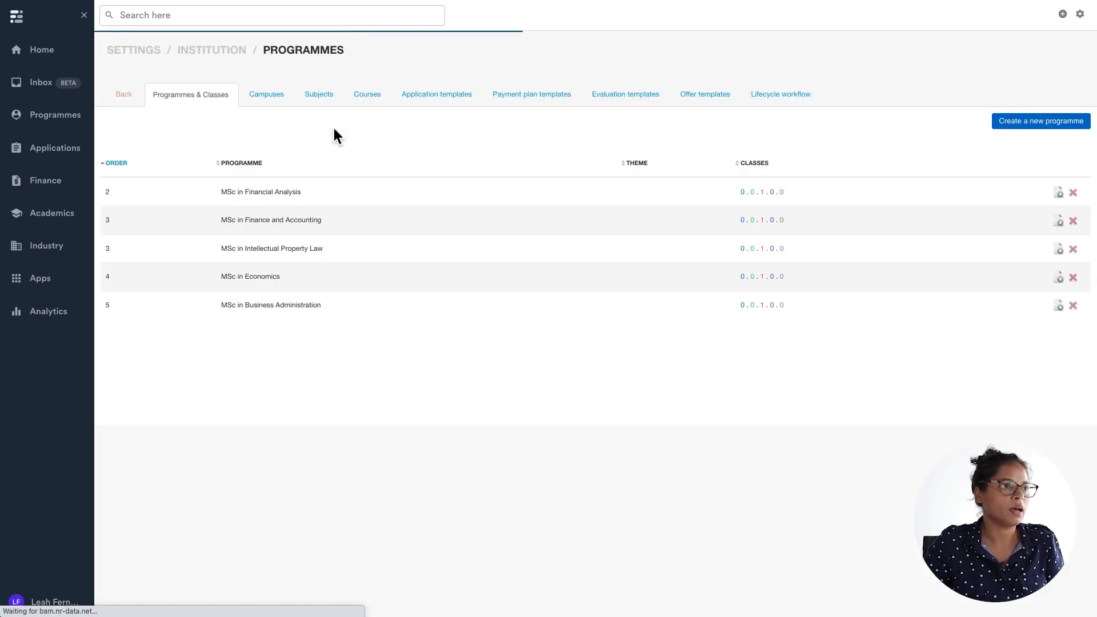
click(372, 95)
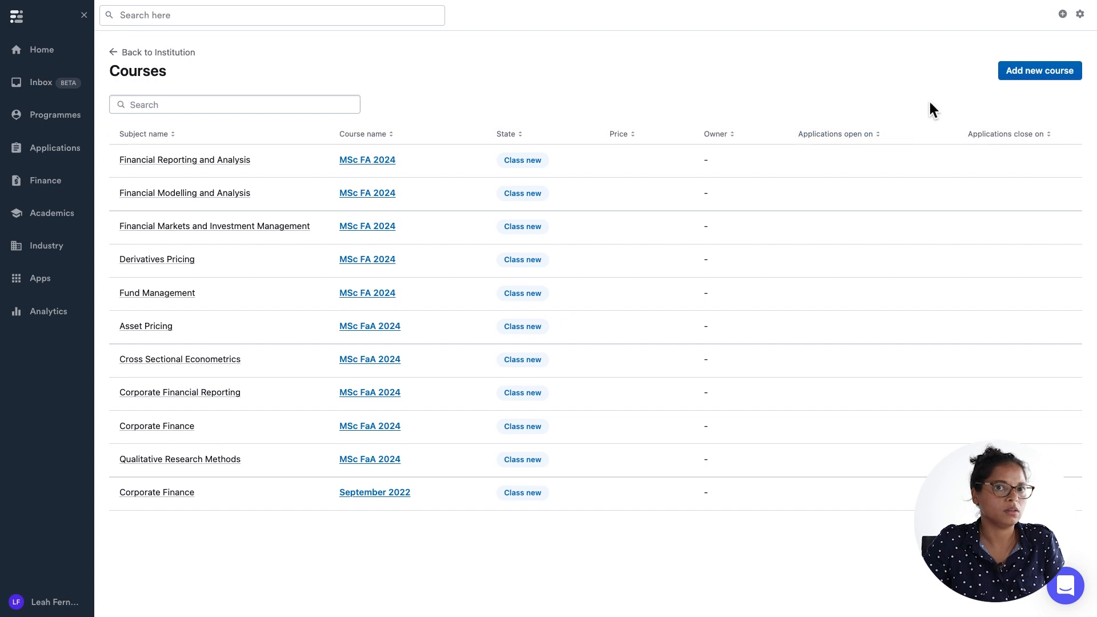
click(1015, 73)
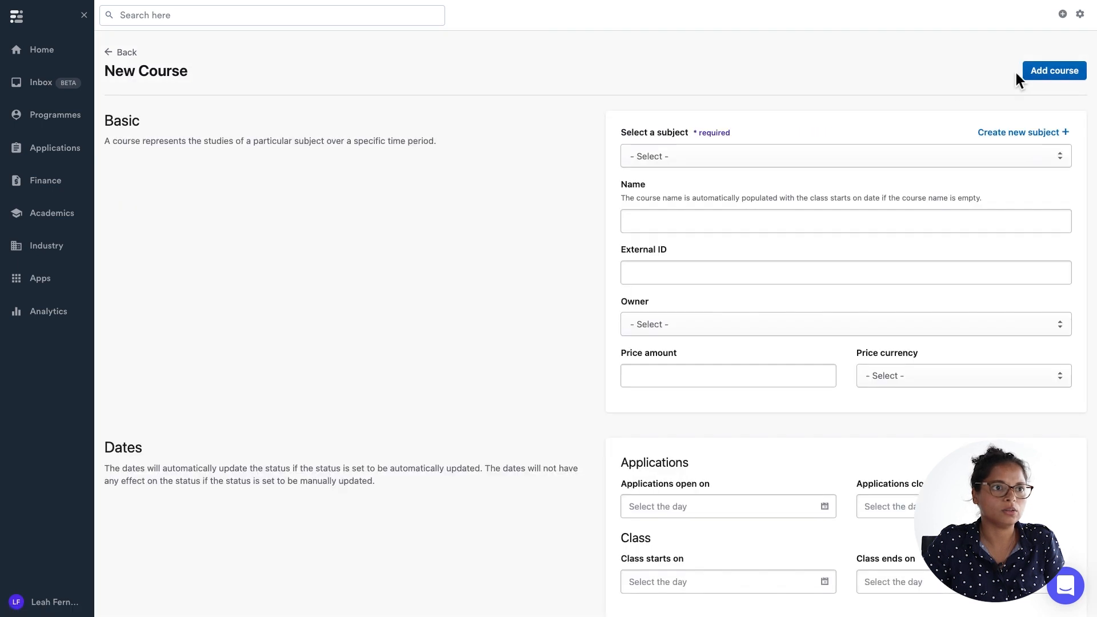
click(693, 155)
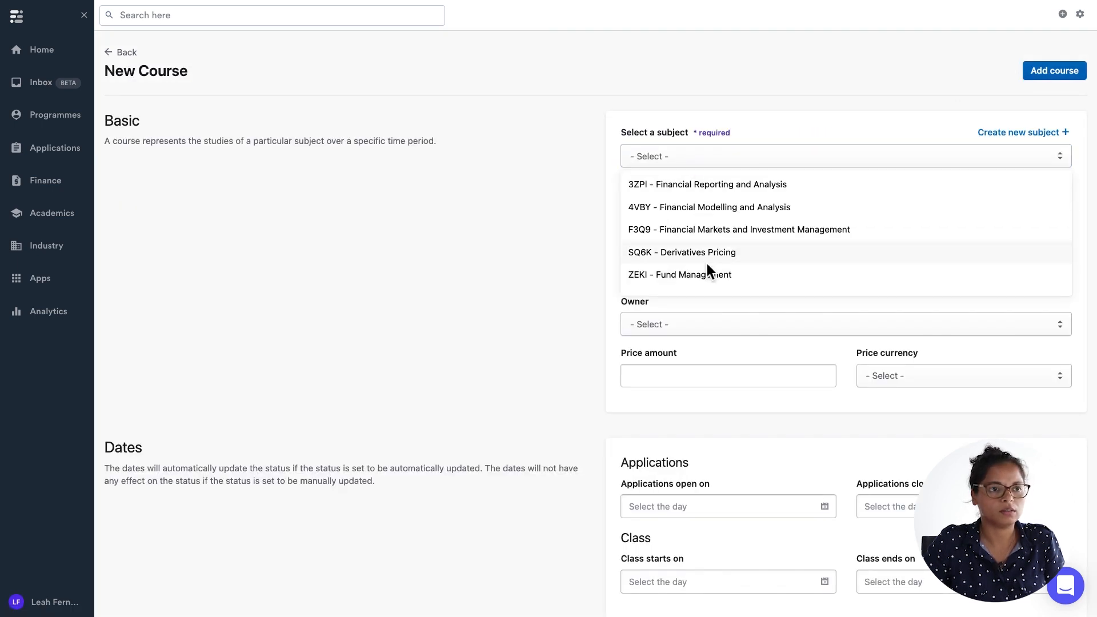
text(busi)
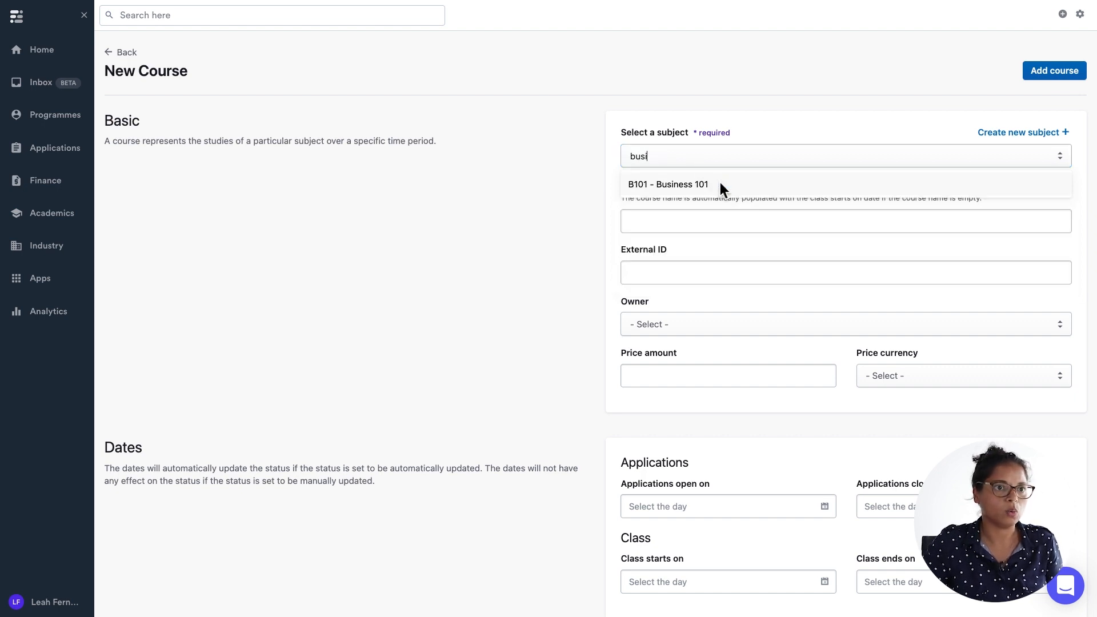
click(719, 184)
click(661, 226)
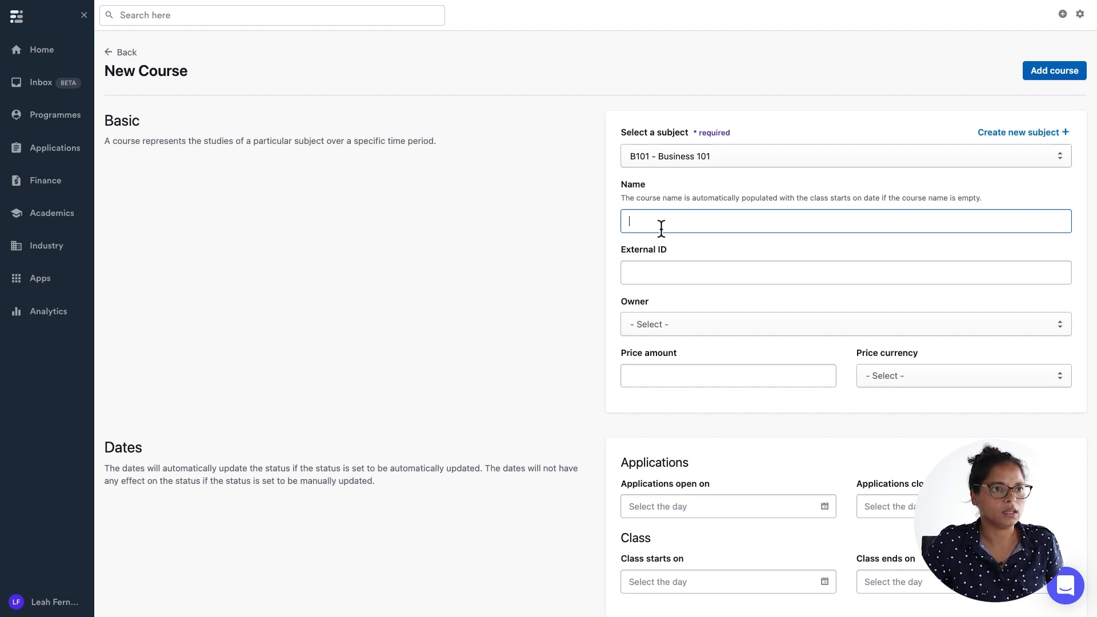
text(S)
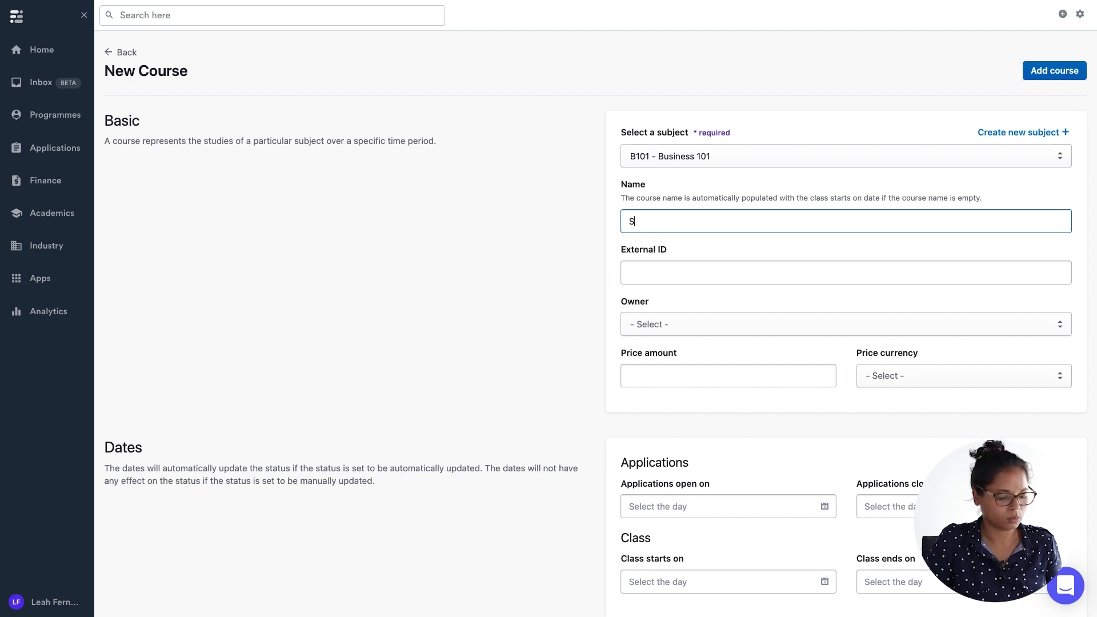
text(eptember 2022)
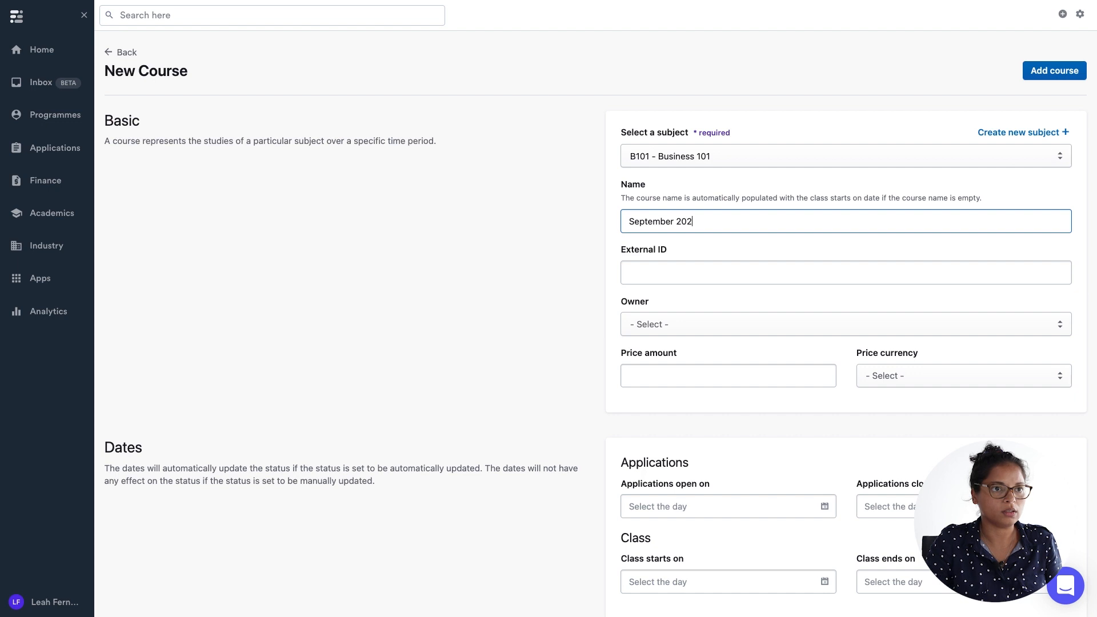
click(1071, 70)
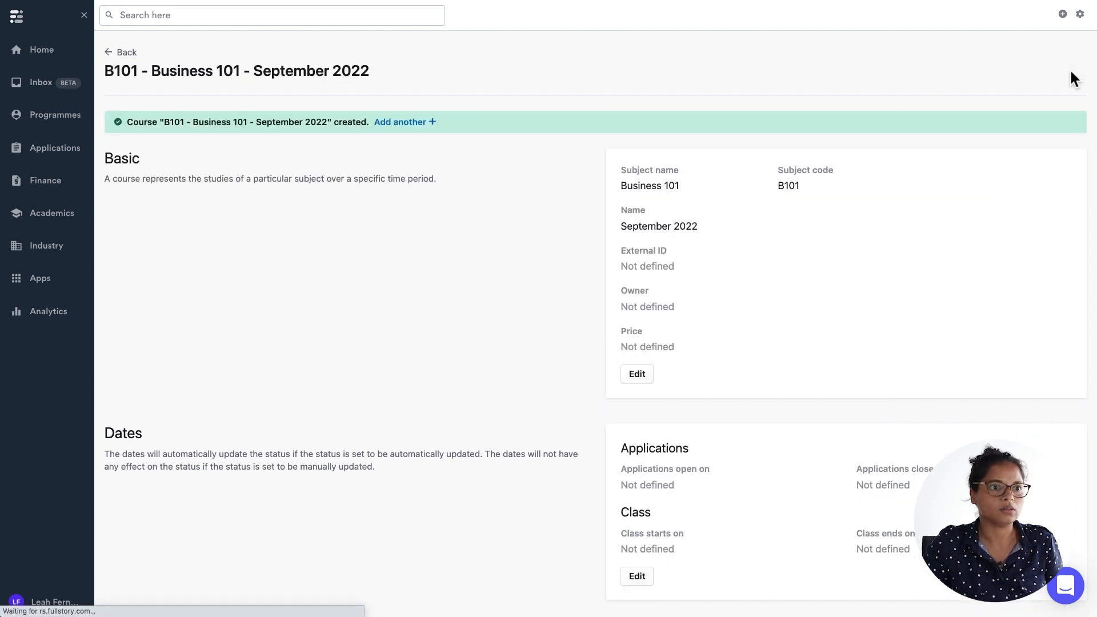
Open the study plan template of the MSc in Business Administration Class of 2024.
click(126, 52)
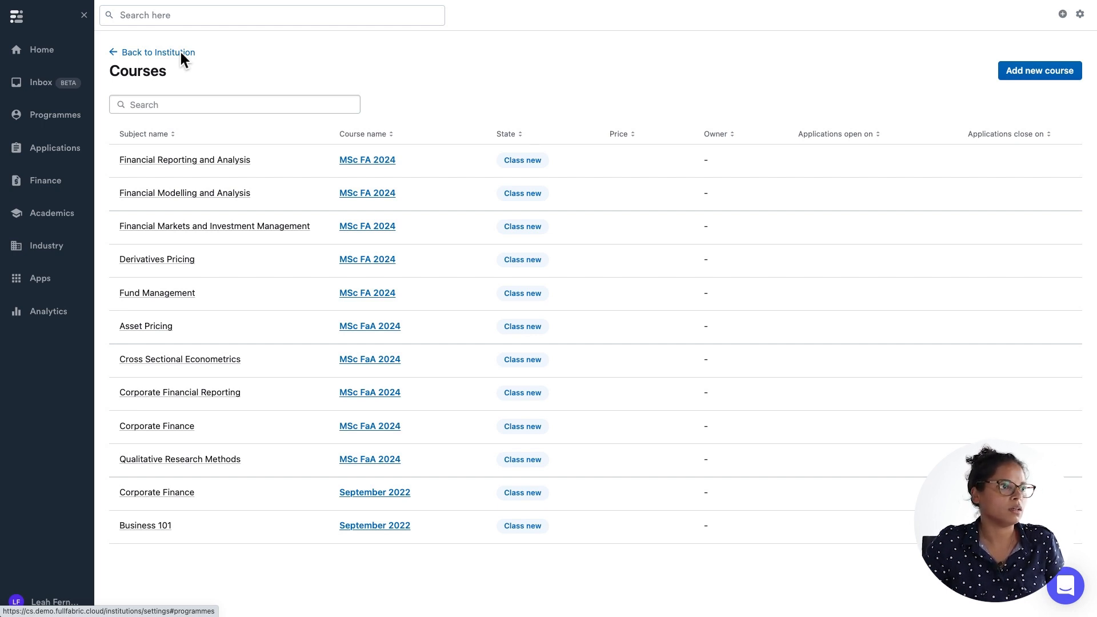
click(64, 117)
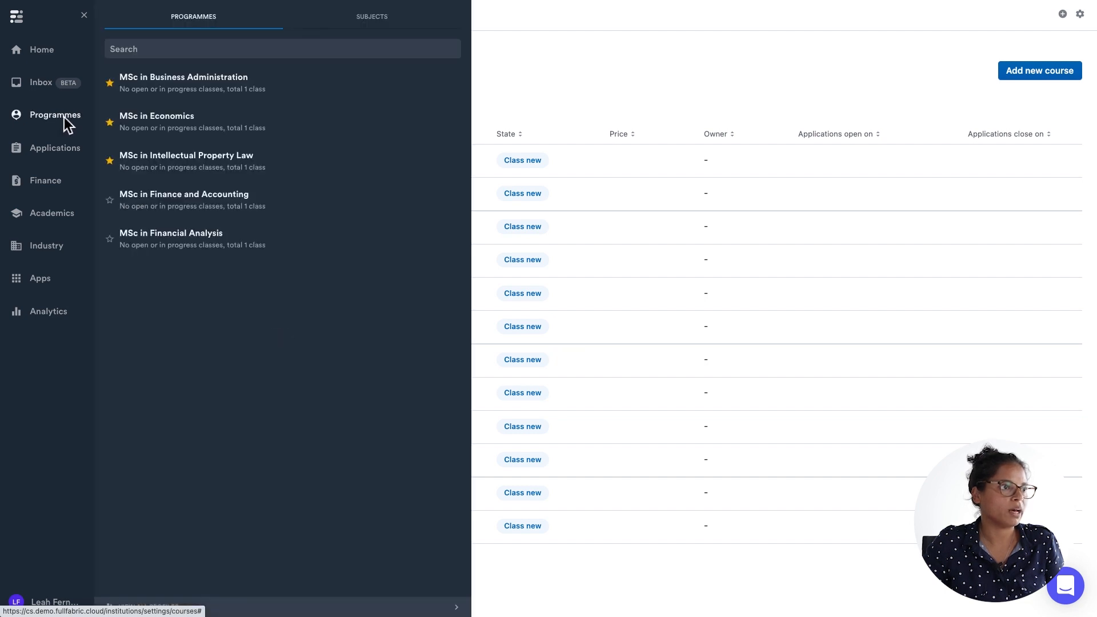
click(186, 80)
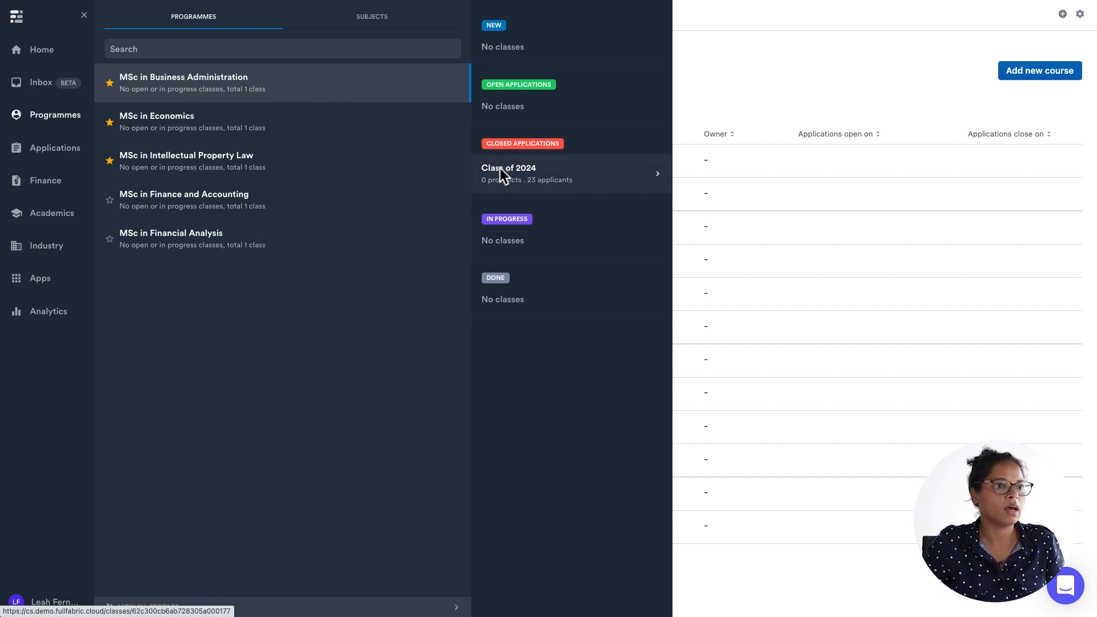
click(537, 175)
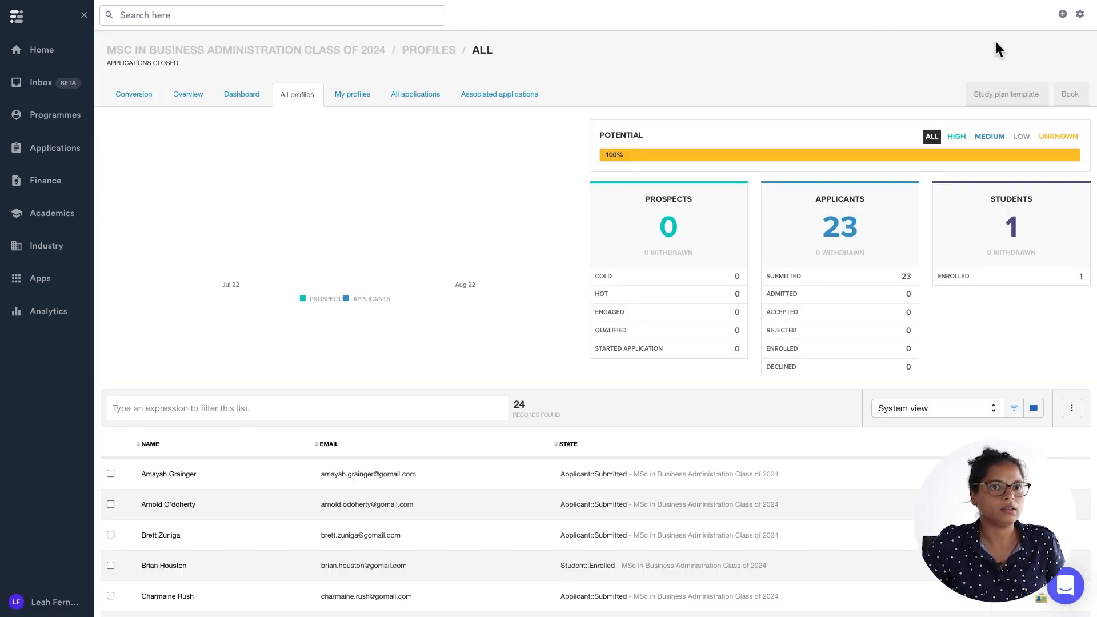
click(989, 99)
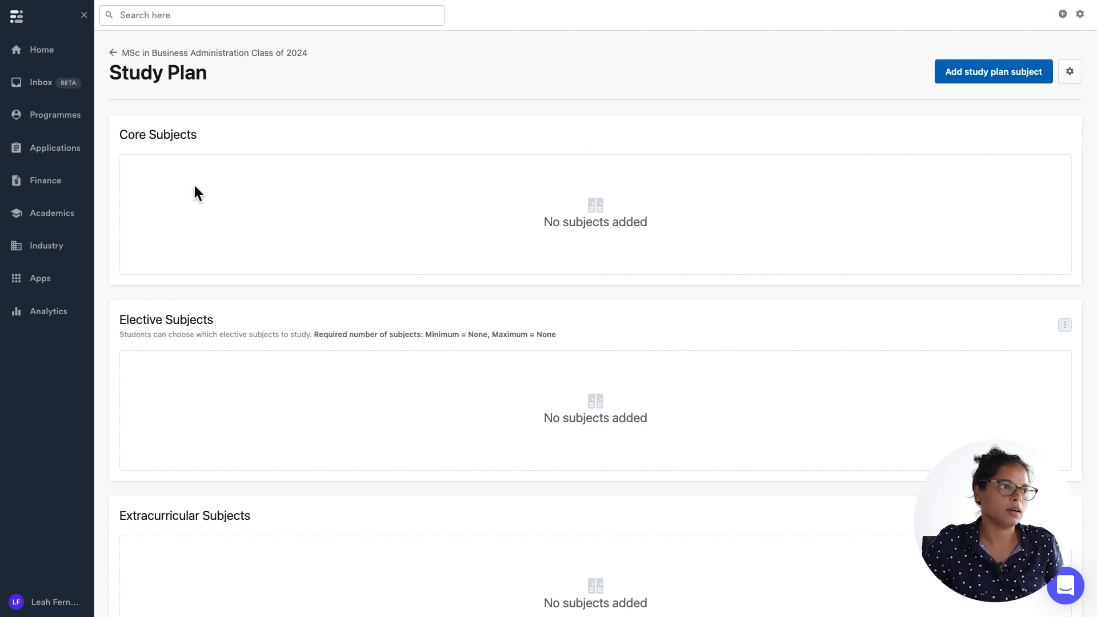
Start adding a study plan subject, choosing B101 - Business 101 and its September 2022 course.
triple_click(162, 137)
triple_click(180, 320)
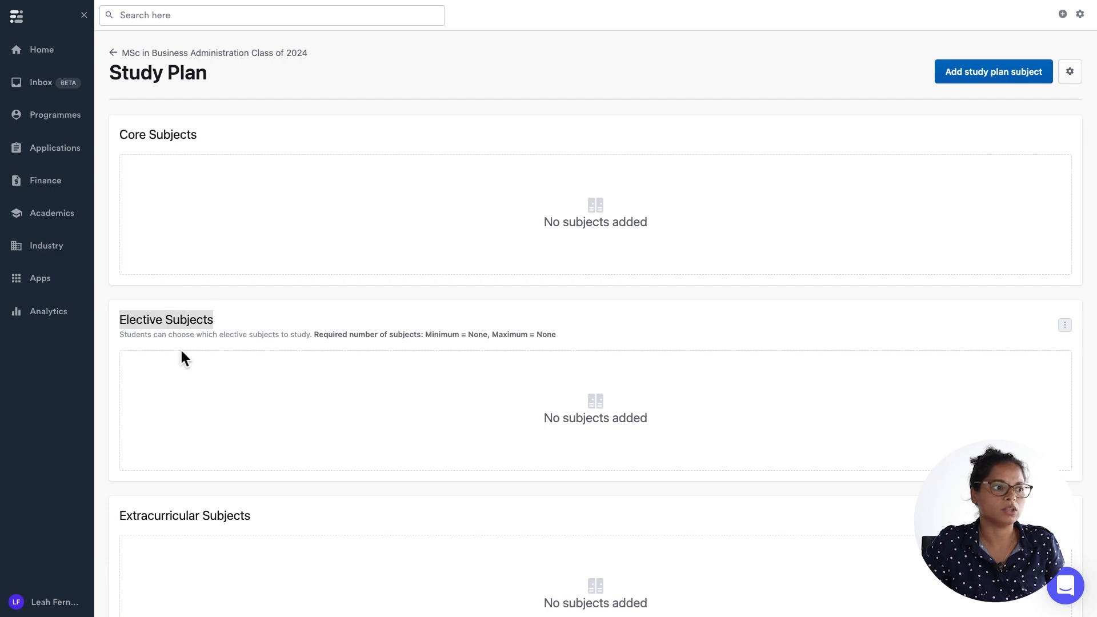
click(204, 520)
triple_click(204, 520)
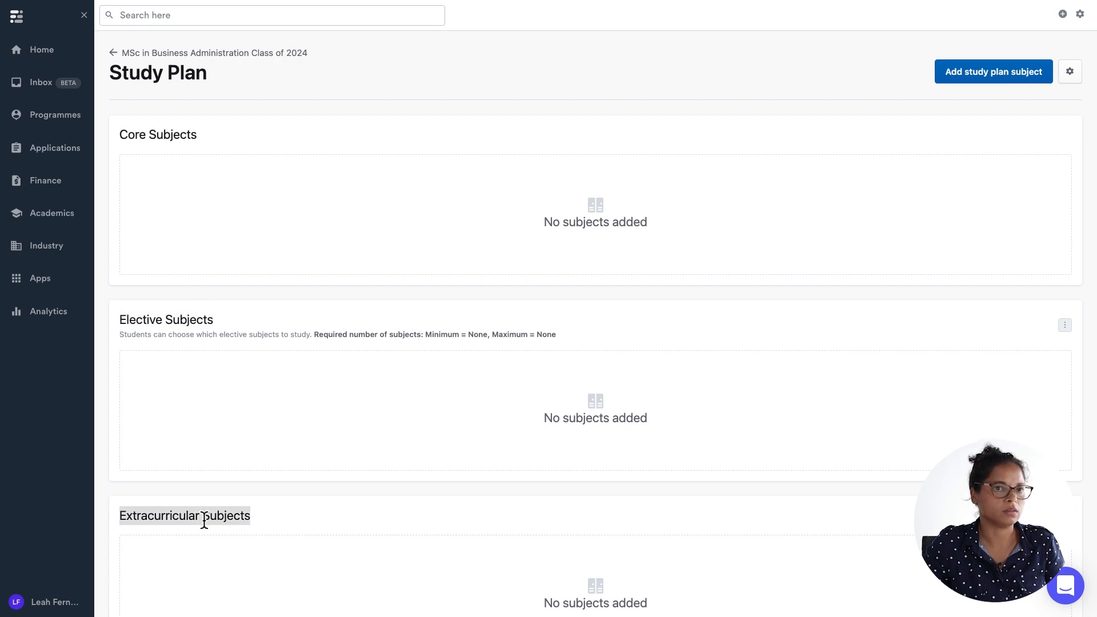
click(803, 65)
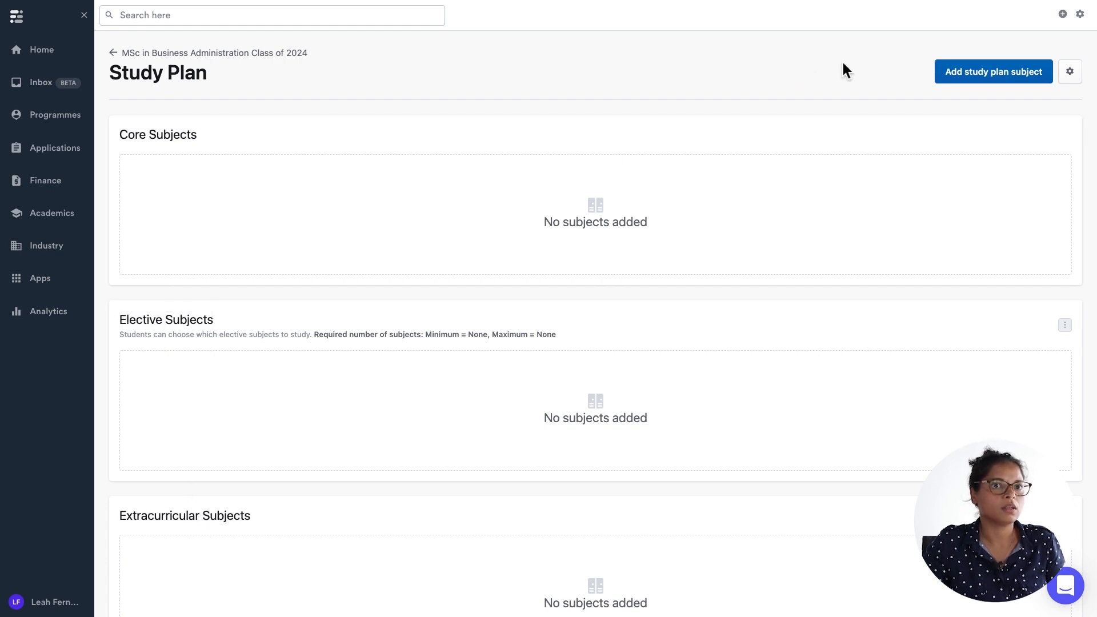
click(986, 73)
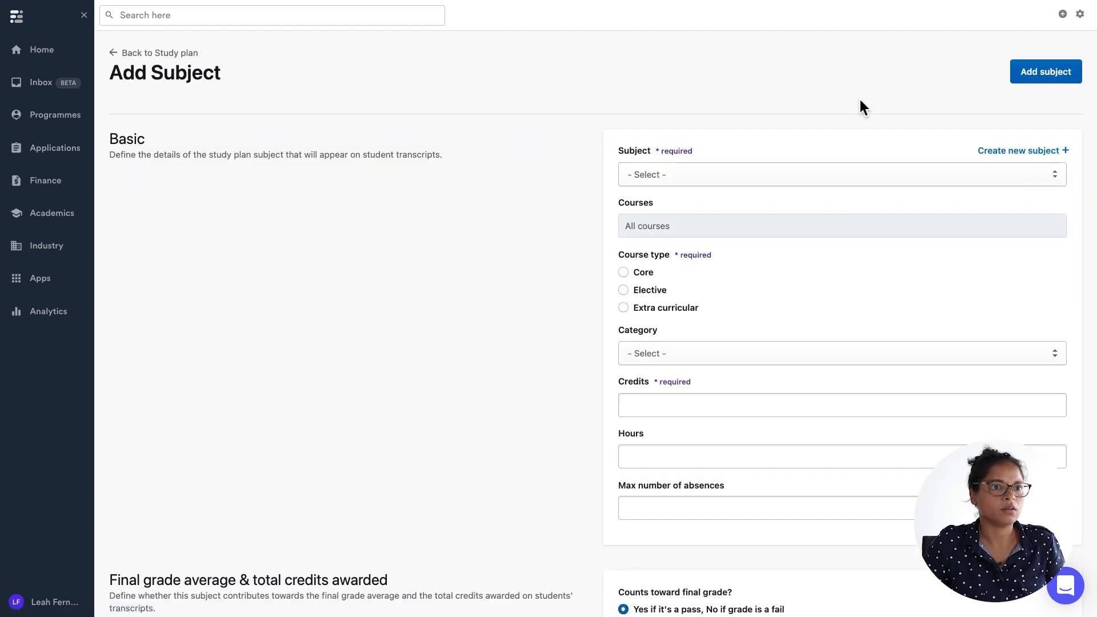
click(776, 176)
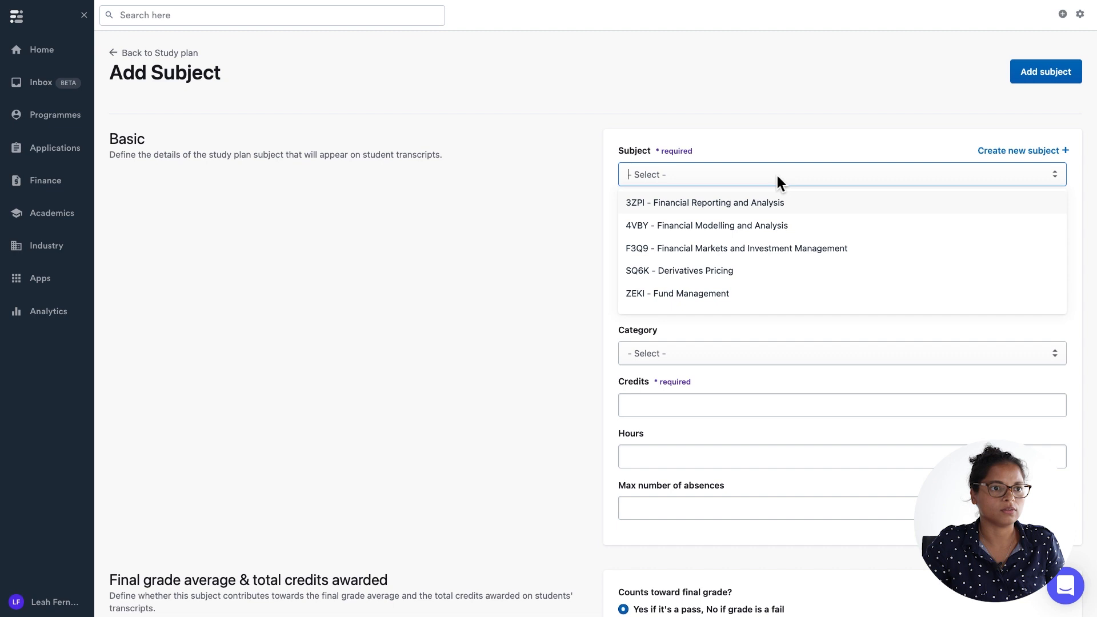
text(bus)
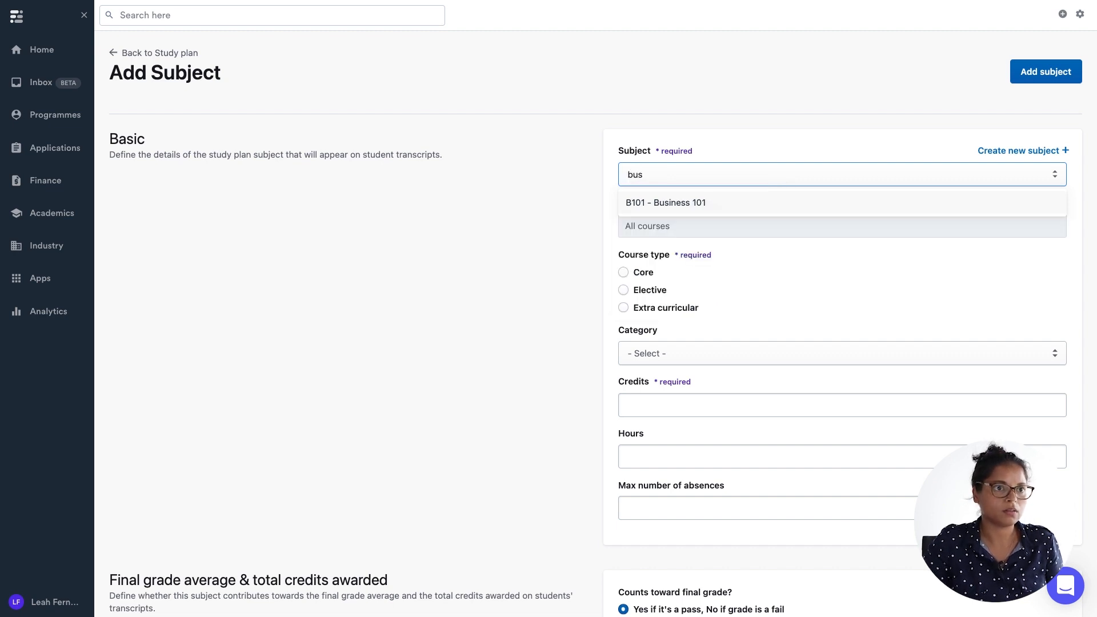
click(787, 200)
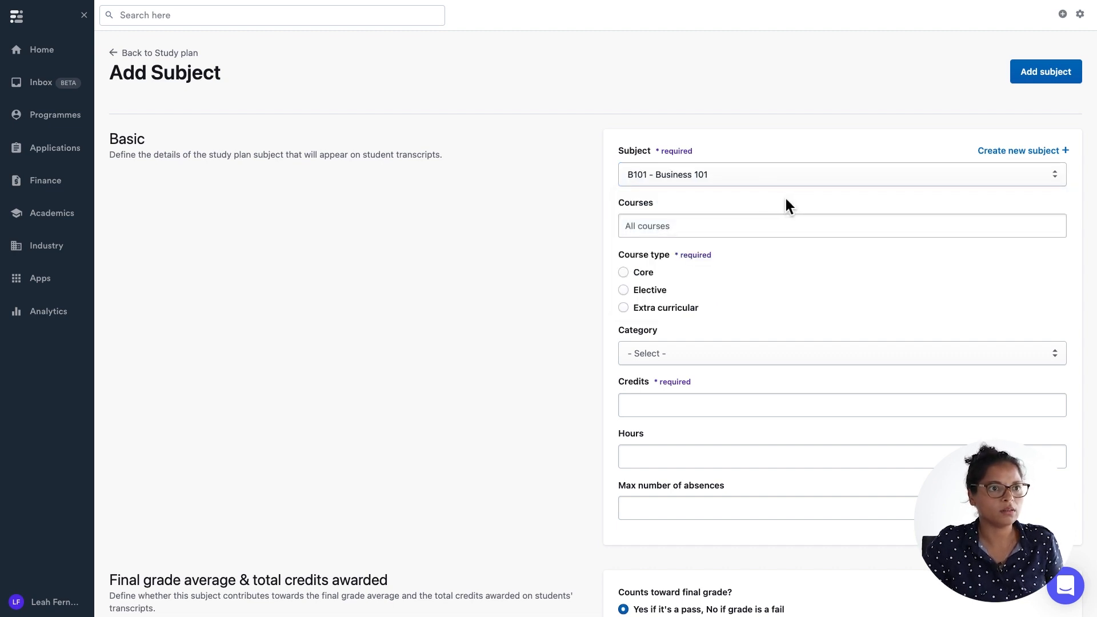
click(651, 226)
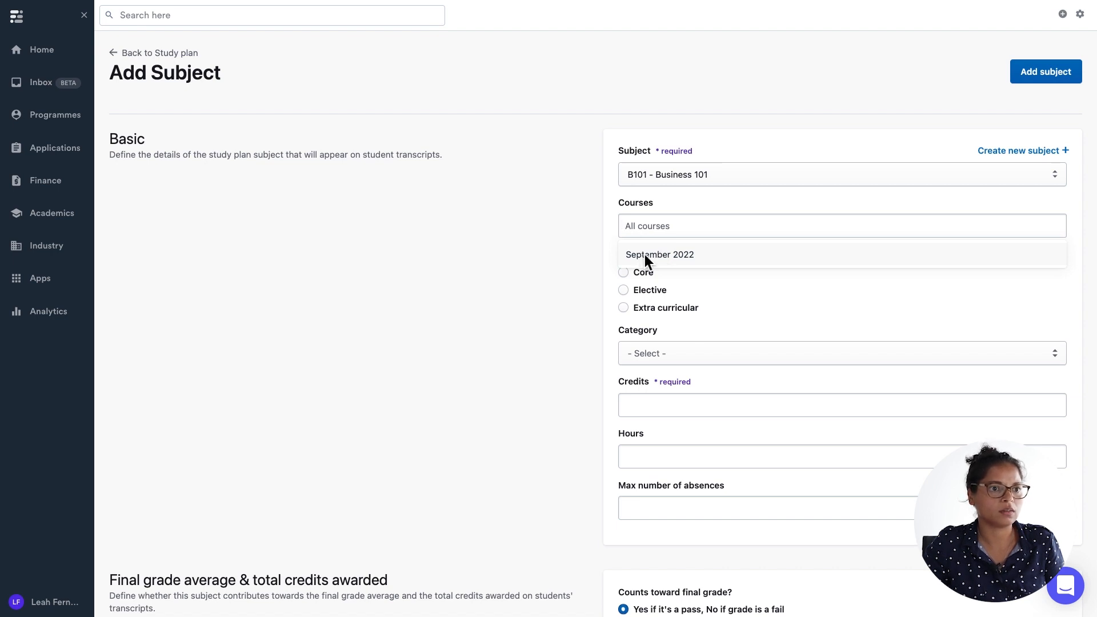
click(645, 254)
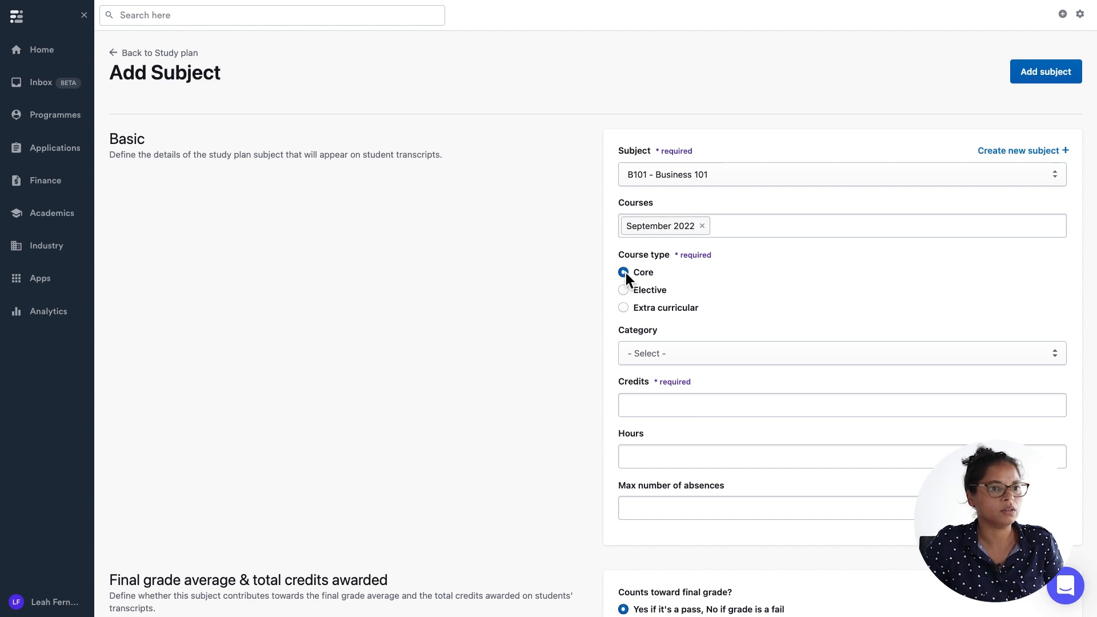
Make the subject Core with 15 credits and add it to the study plan.
click(649, 405)
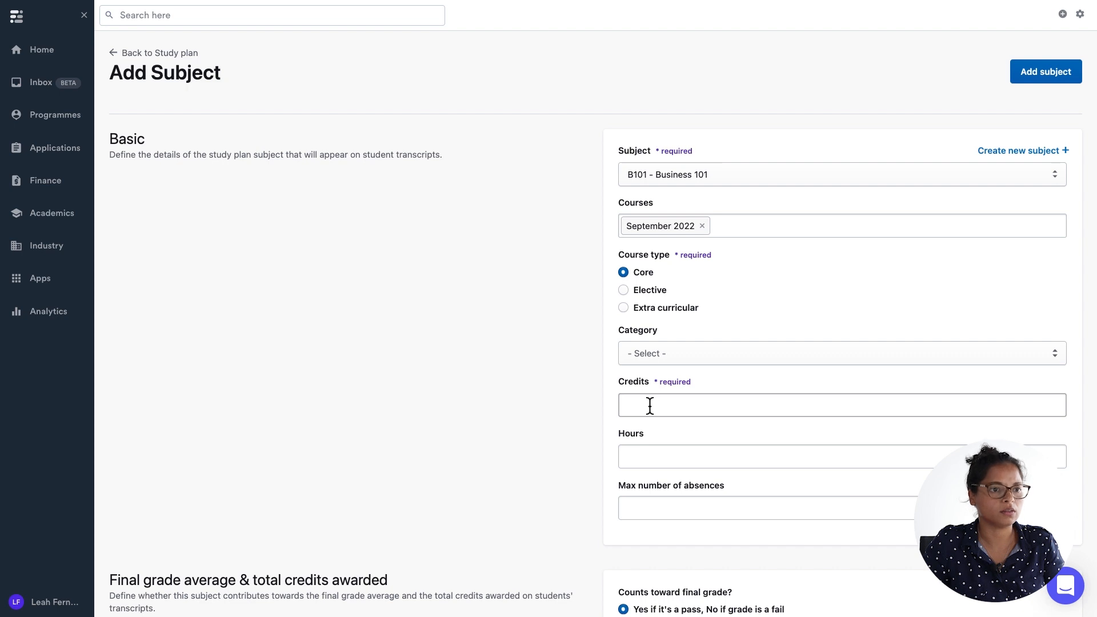
text(15)
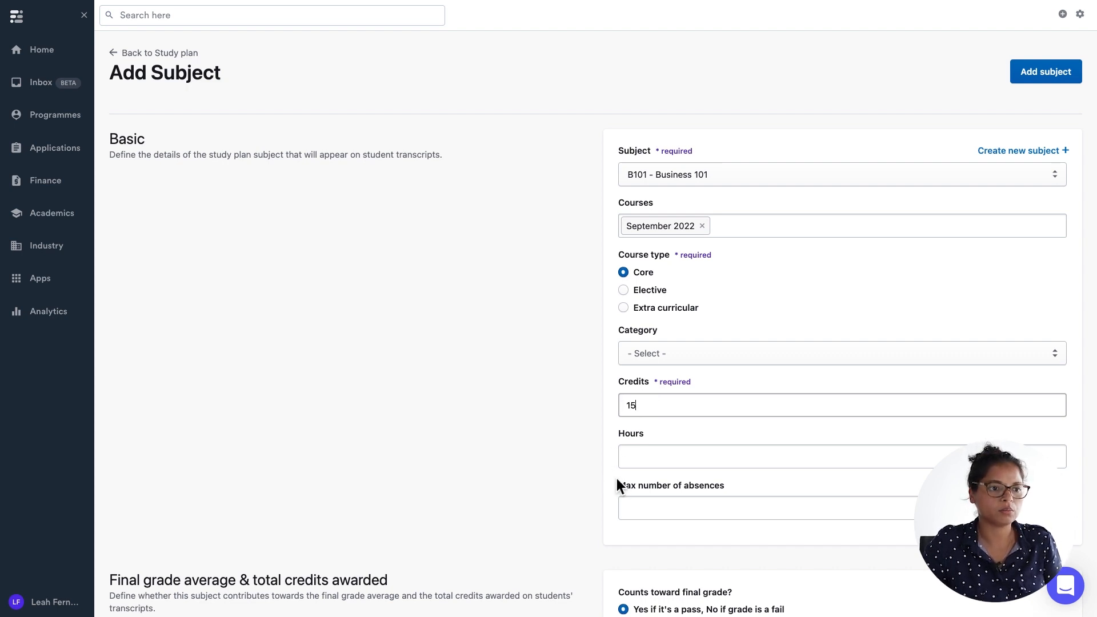
scroll(767, 361, down, 2)
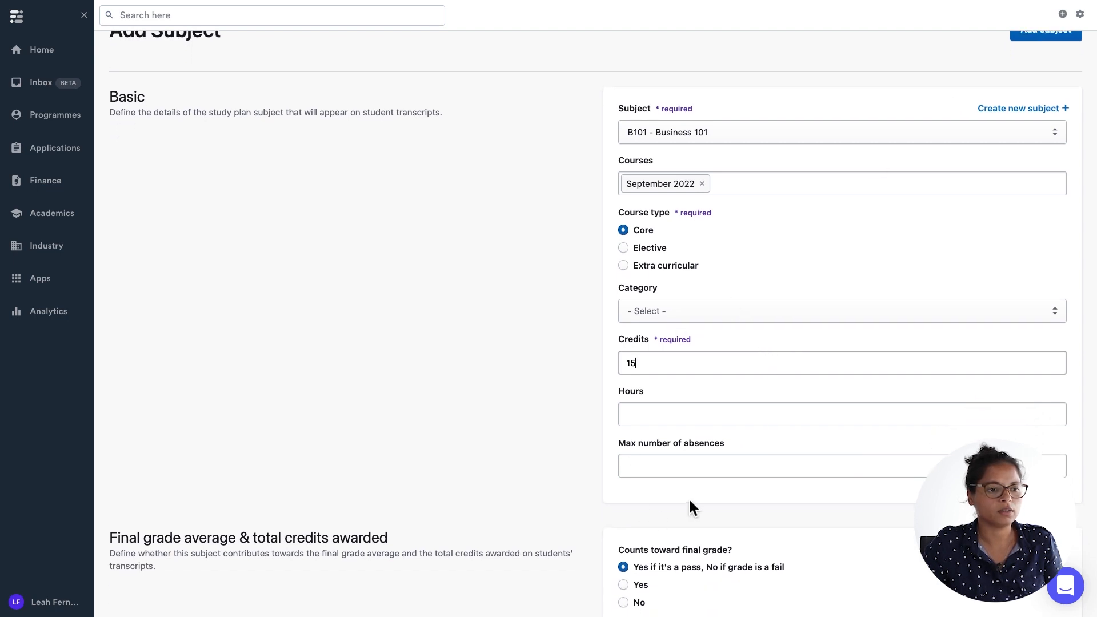
scroll(690, 500, up, 1)
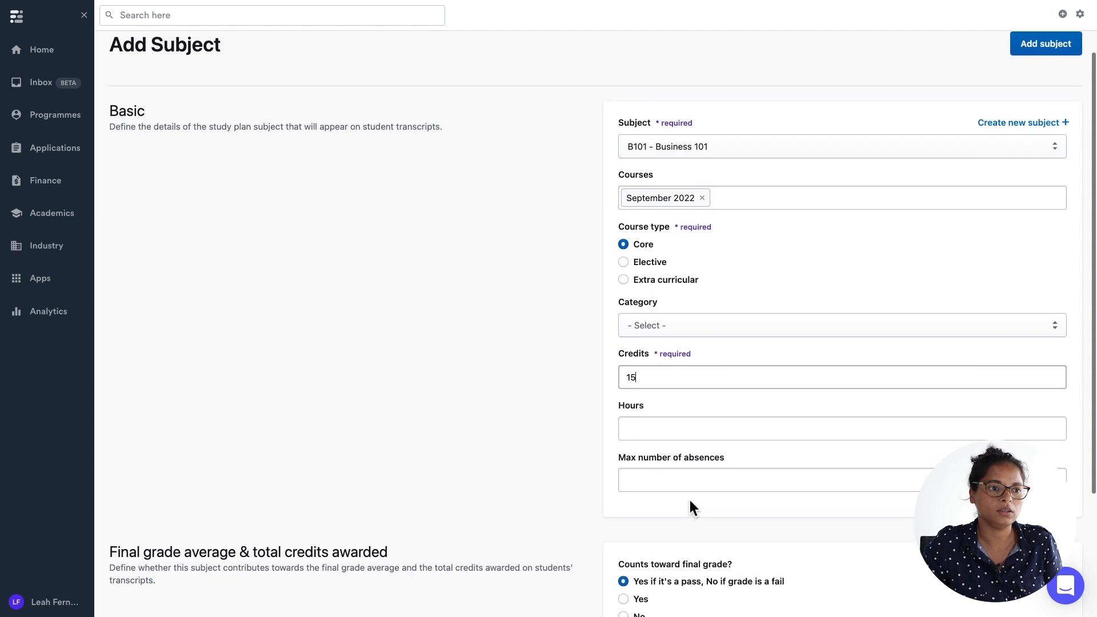
scroll(690, 500, up, 2)
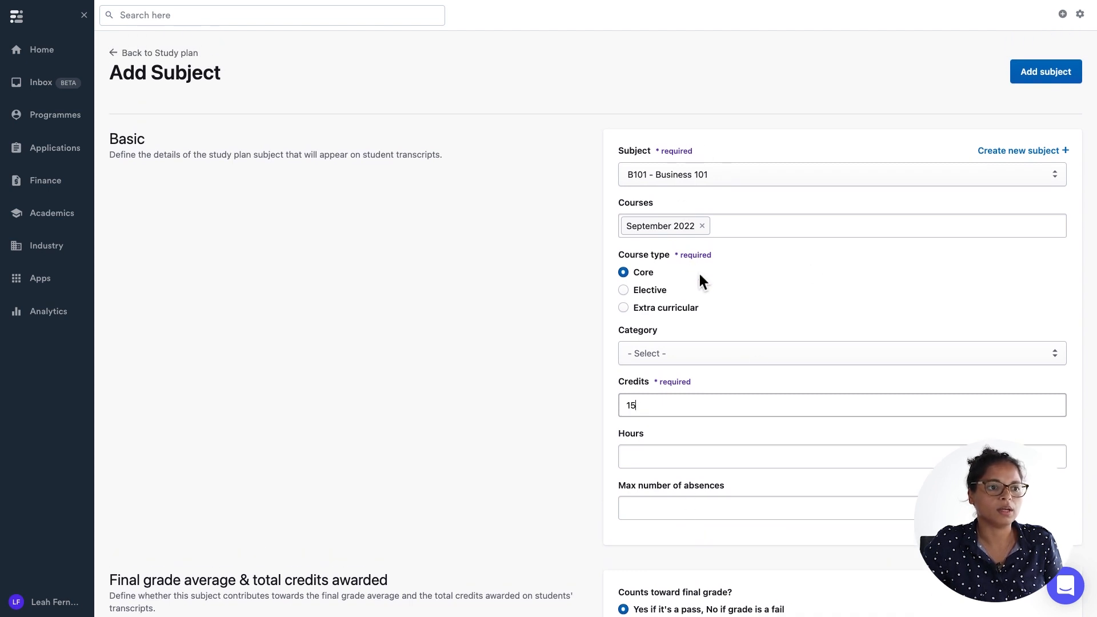
click(1026, 71)
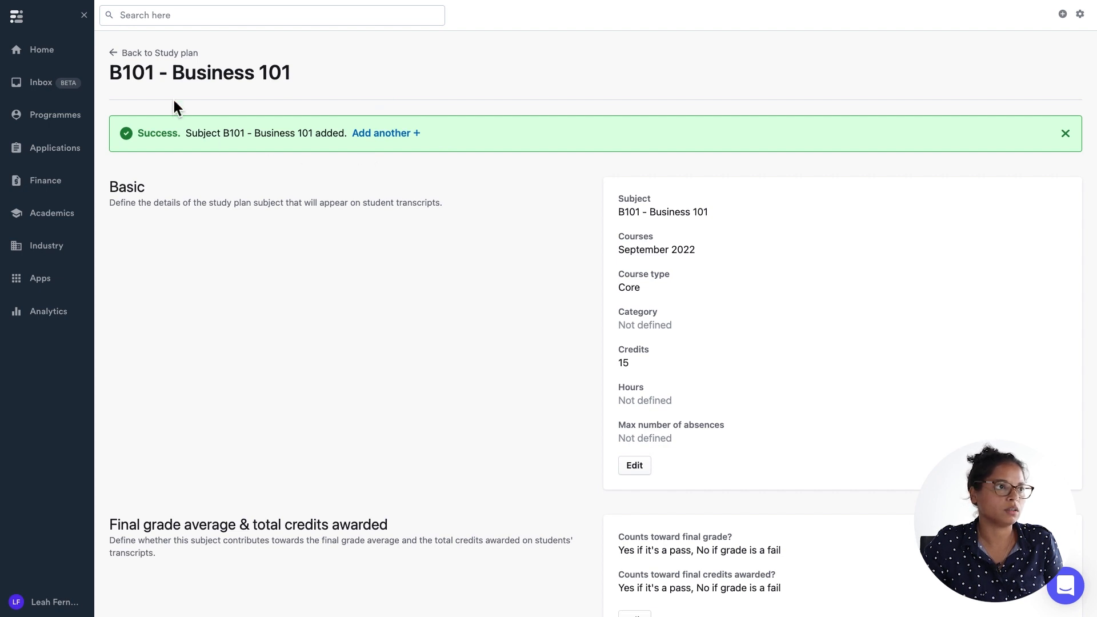
Open the study plan settings and set the required number of credits to 60.
click(159, 56)
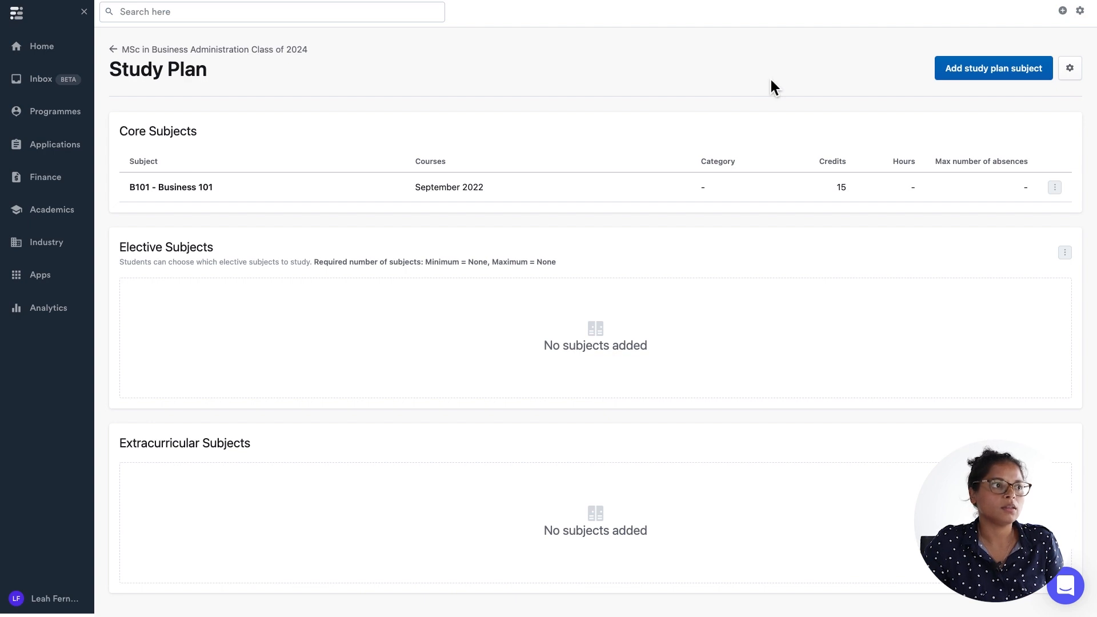
triple_click(160, 75)
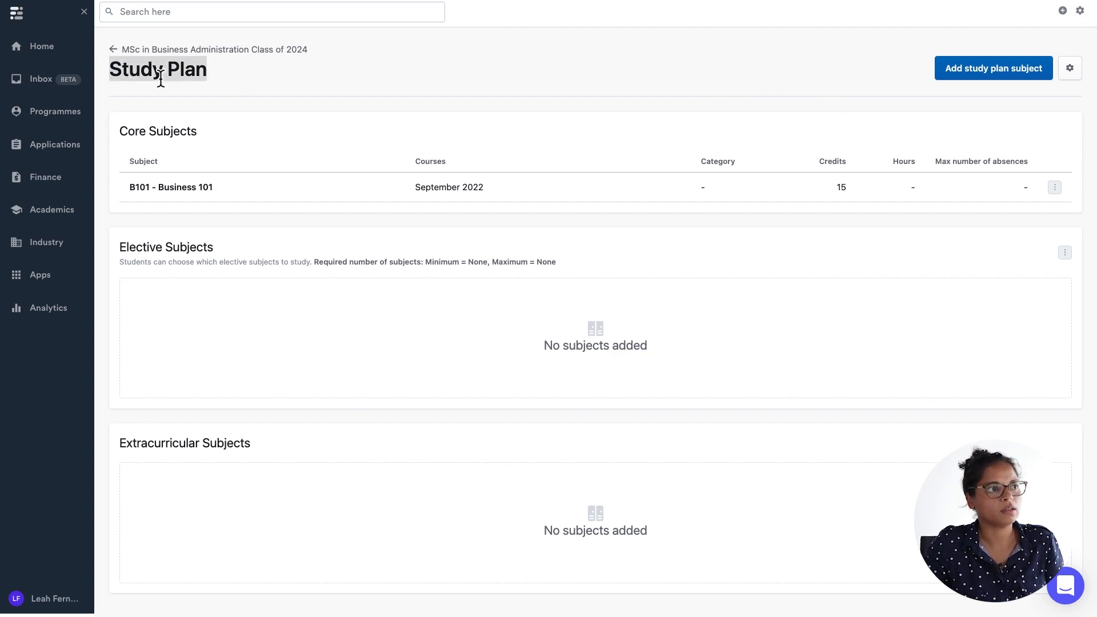
click(1066, 68)
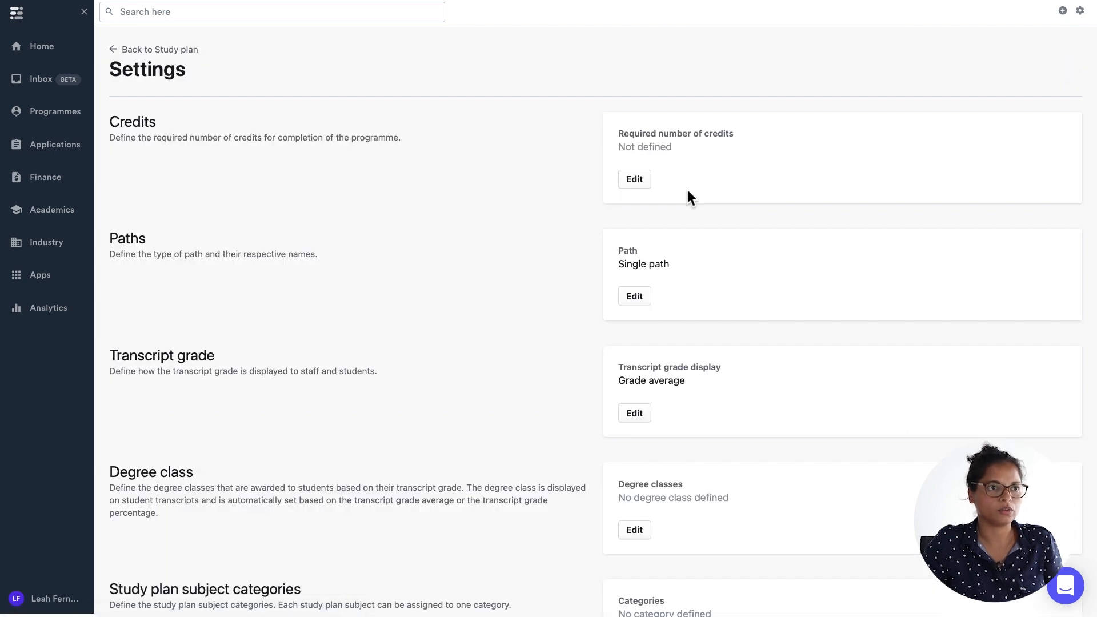
double_click(142, 130)
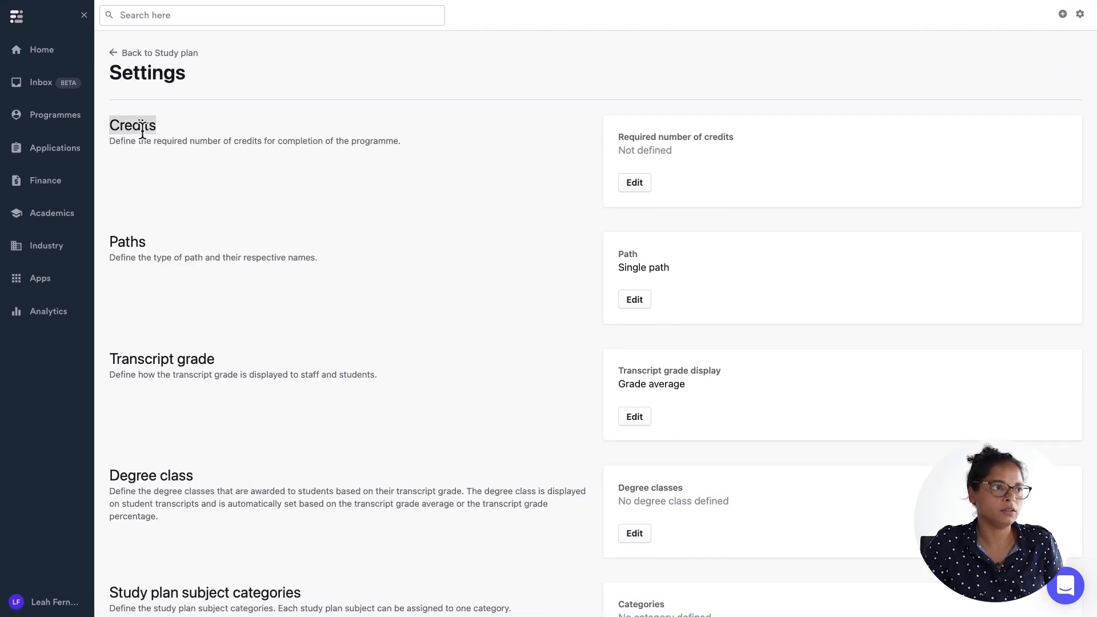
click(640, 183)
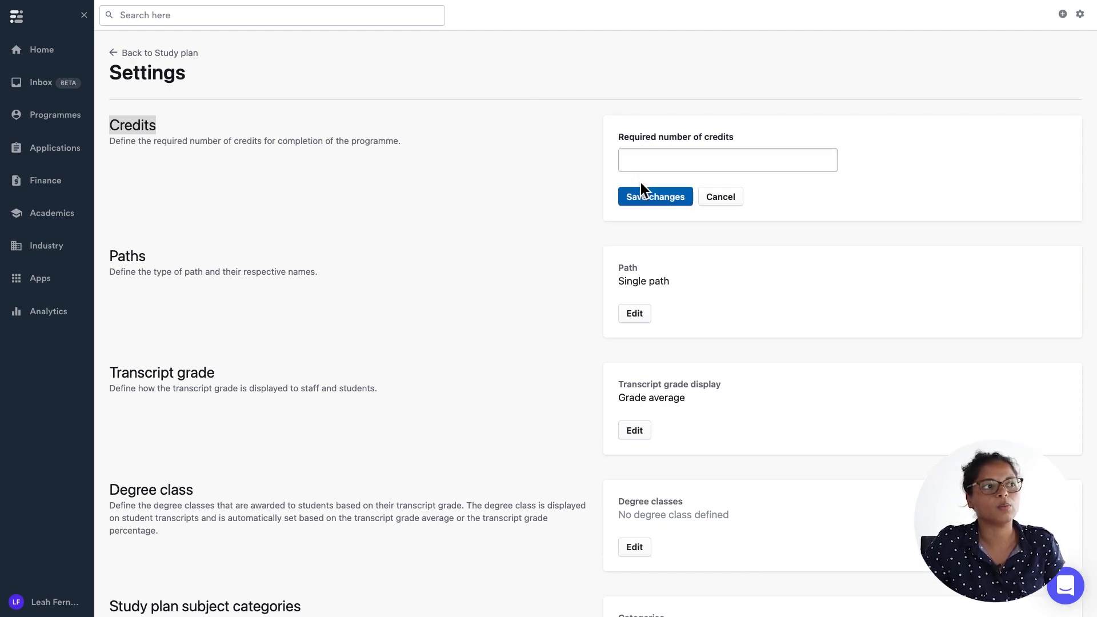
click(647, 164)
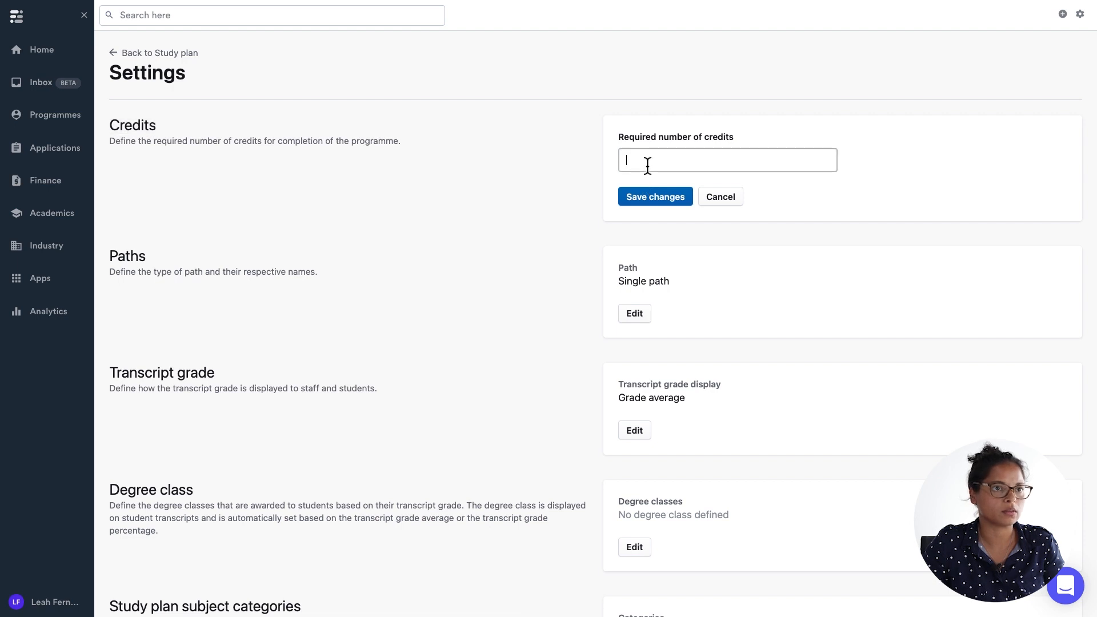
text(60)
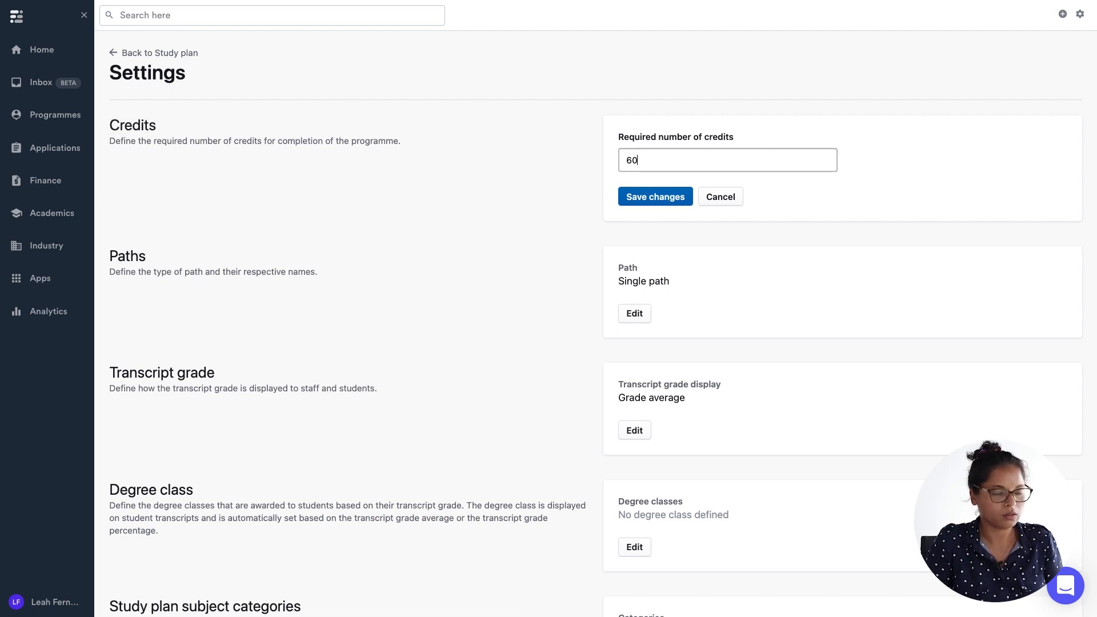
click(652, 194)
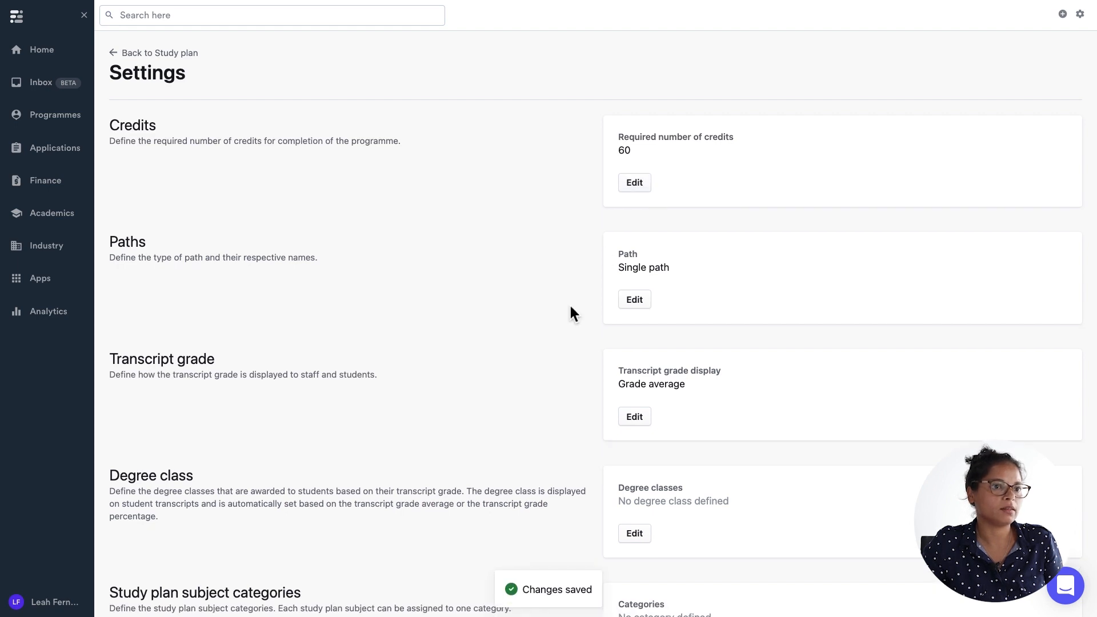
Try switching the transcript grade display to Grade percentage and back to Grade average.
scroll(570, 308, down, 2)
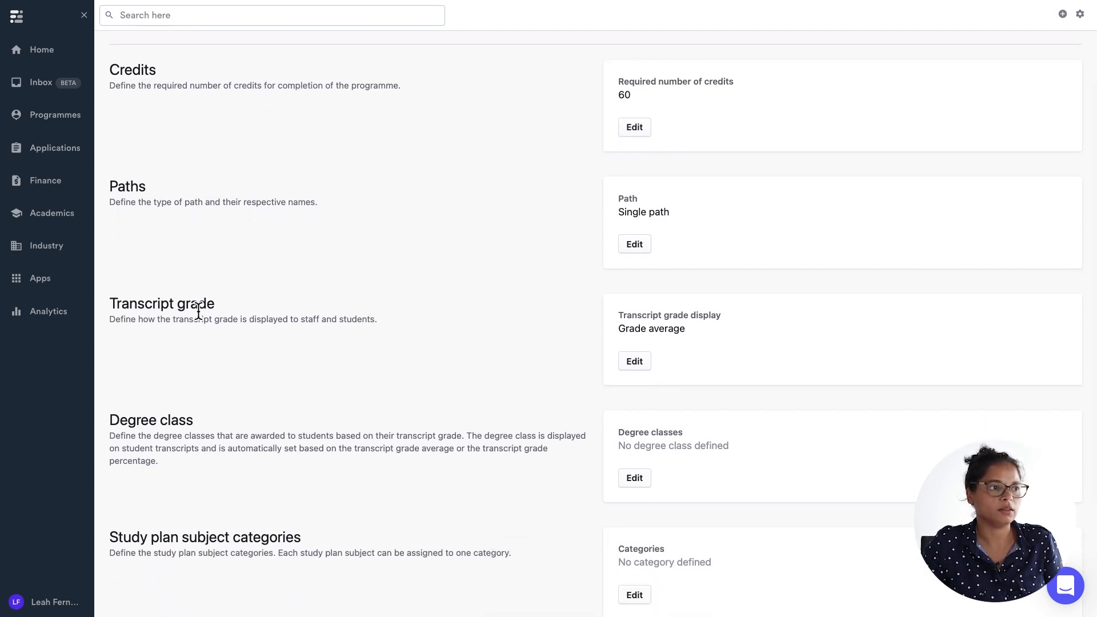
double_click(198, 305)
triple_click(198, 308)
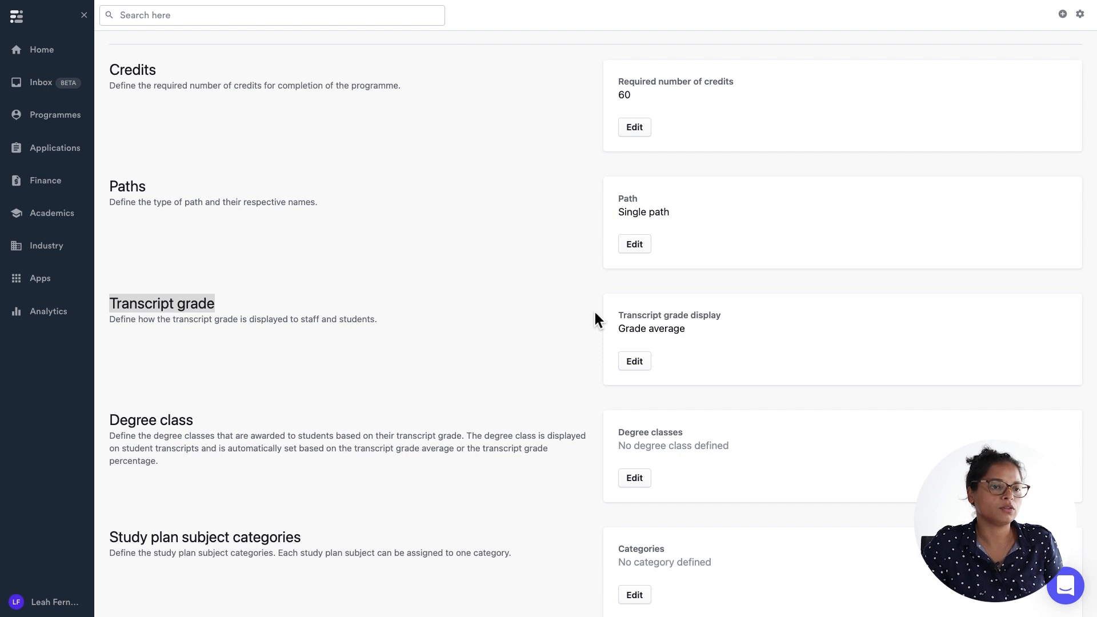
click(636, 360)
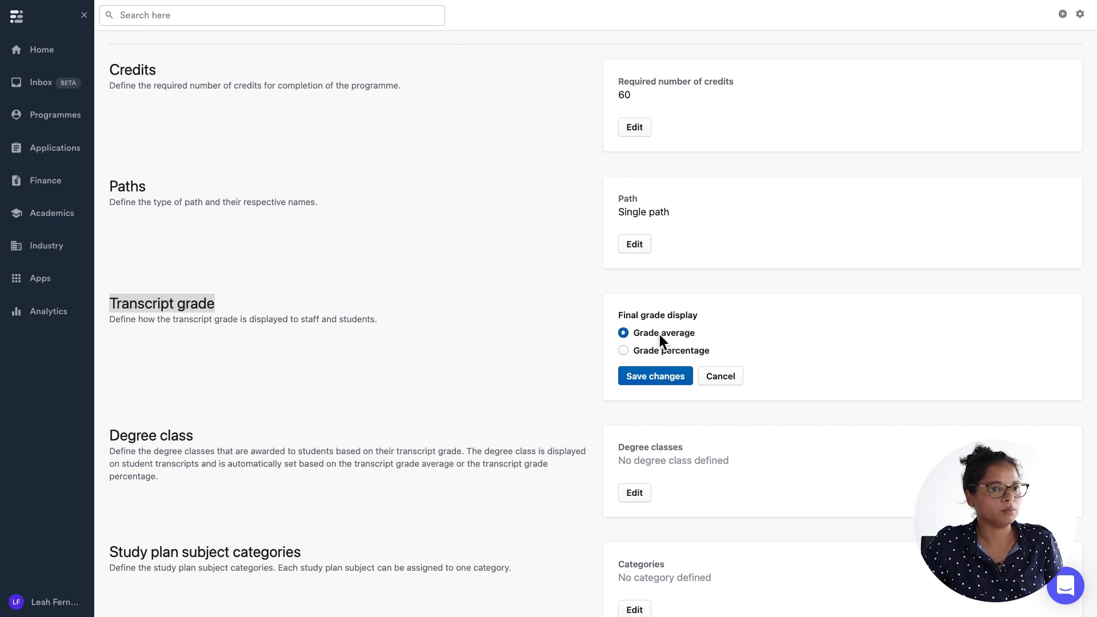
click(623, 351)
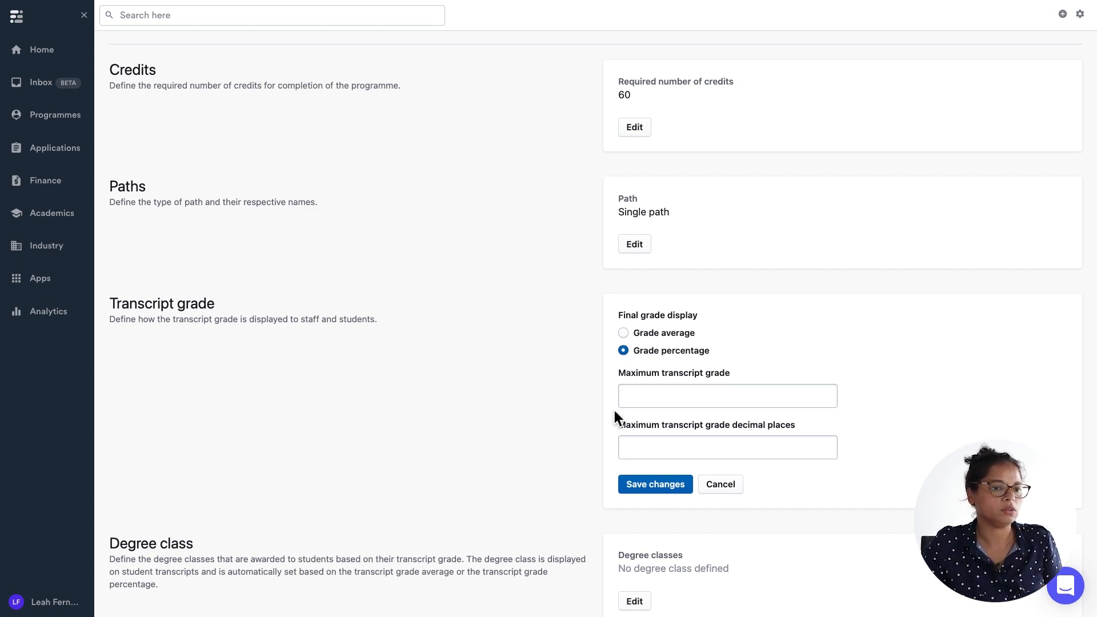
scroll(614, 410, down, 1)
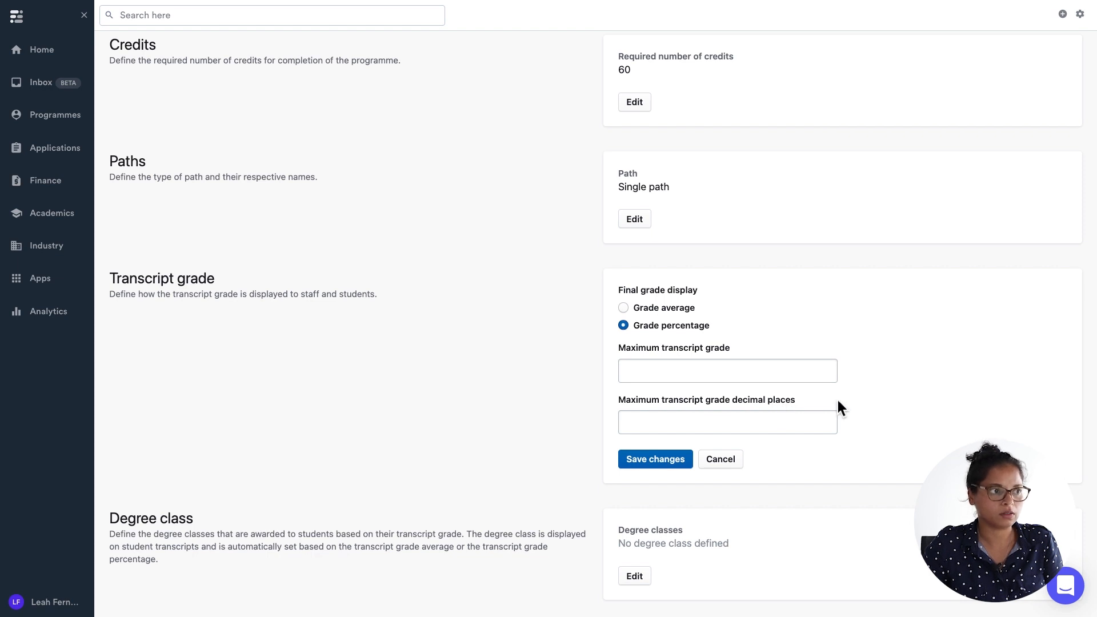
click(644, 309)
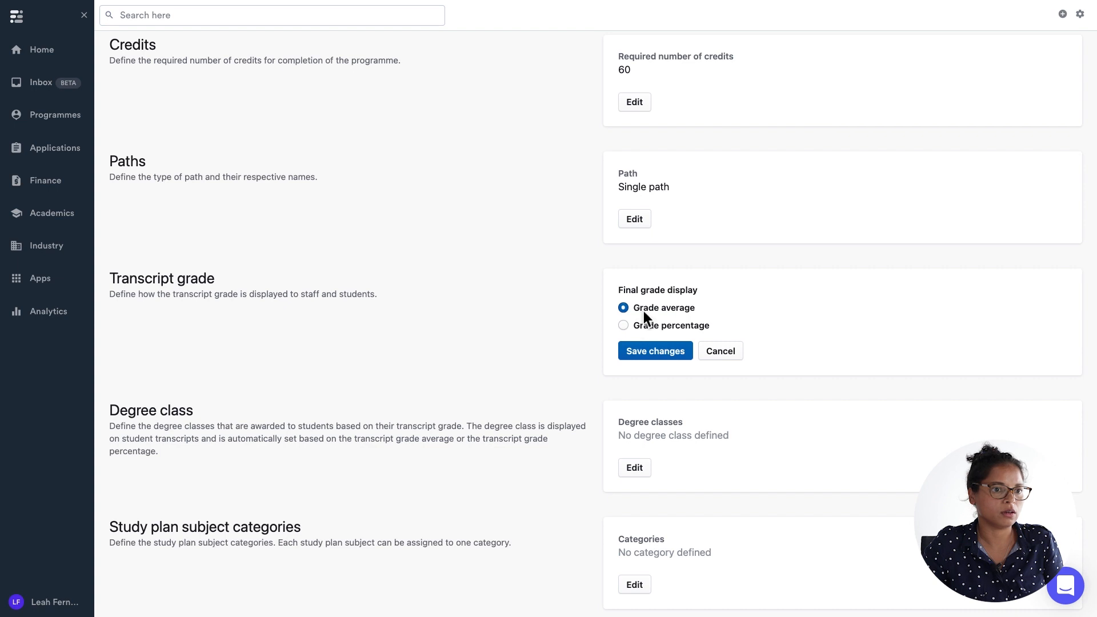
Add a degree class named Fail with a minimum of 0 and a maximum of 49.
scroll(592, 423, down, 1)
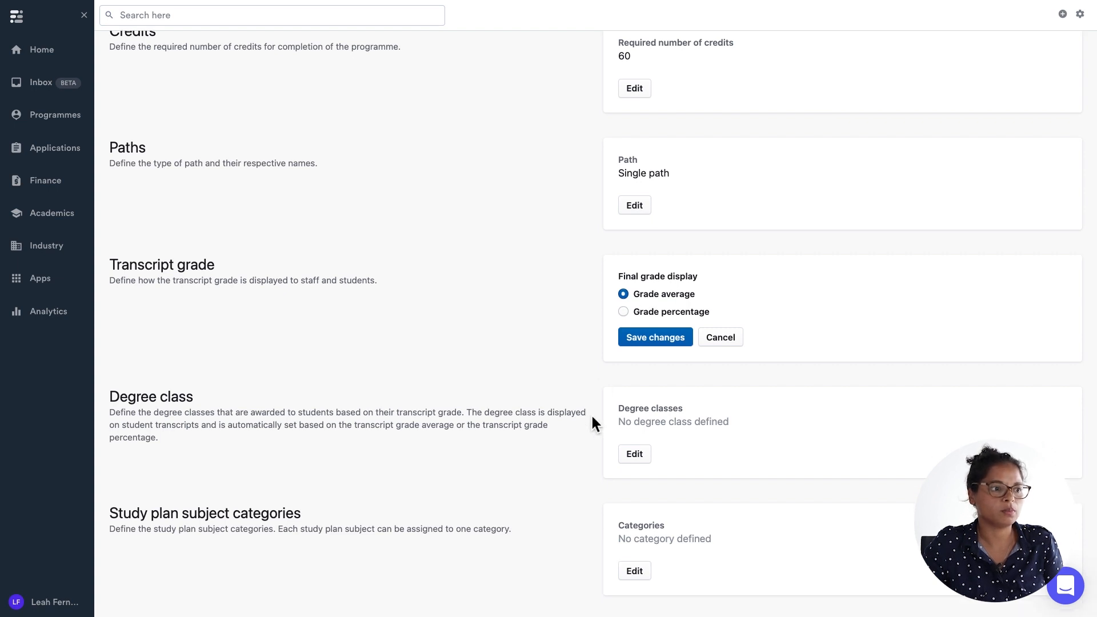
triple_click(184, 400)
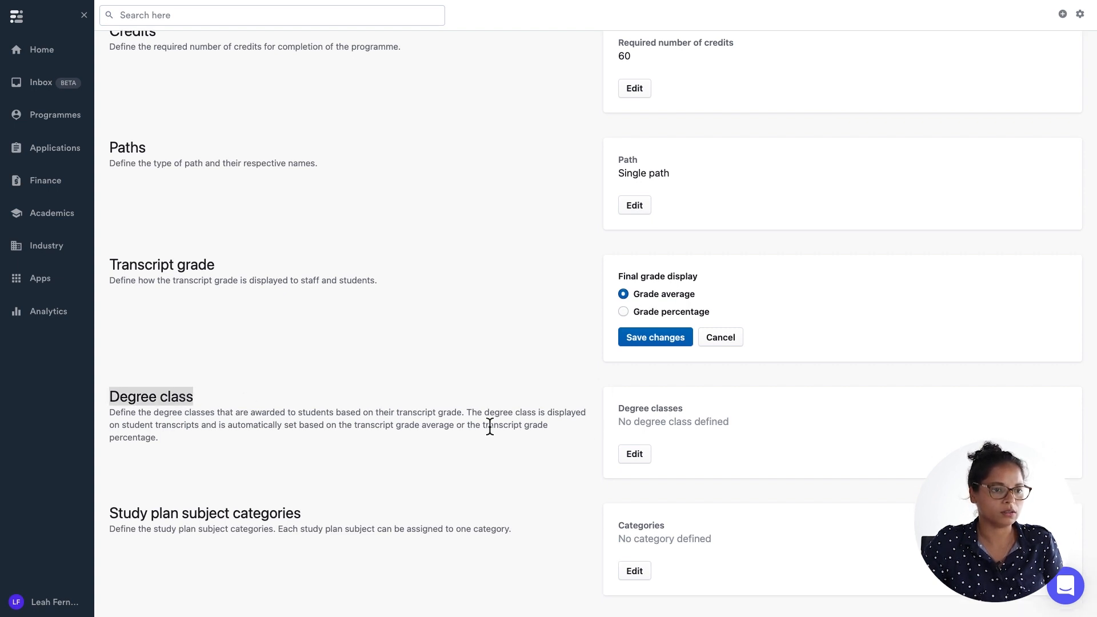
click(639, 453)
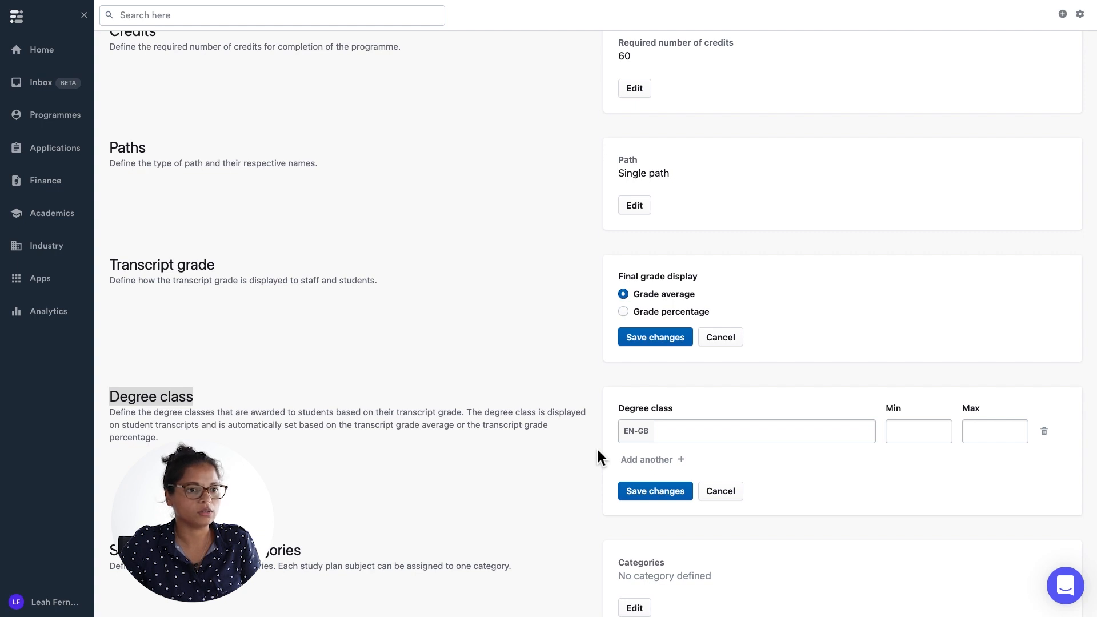
click(839, 432)
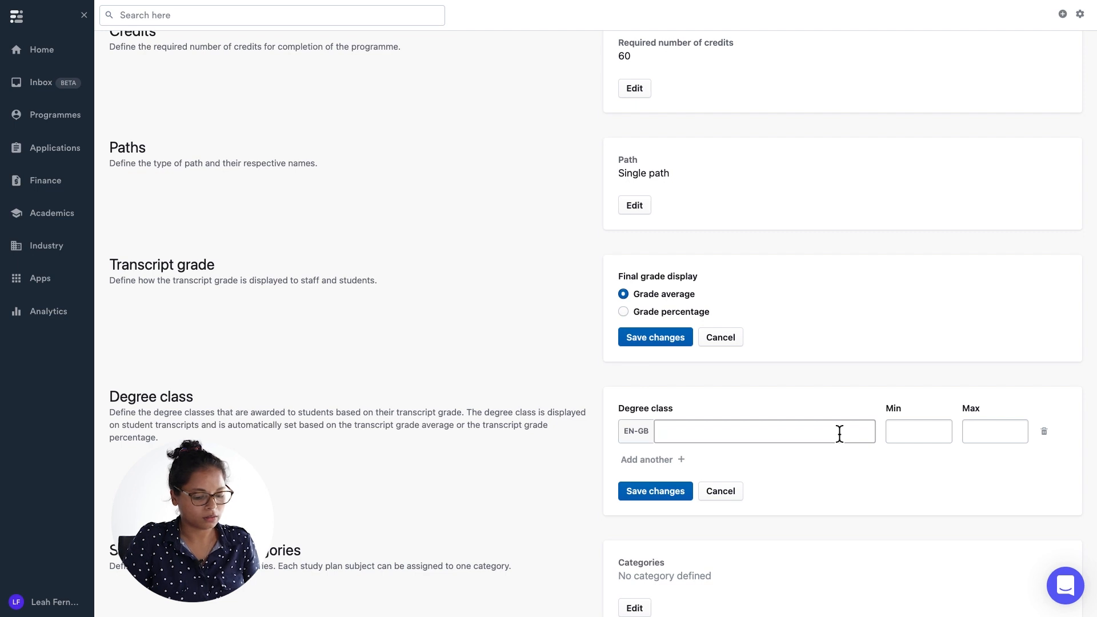
click(914, 433)
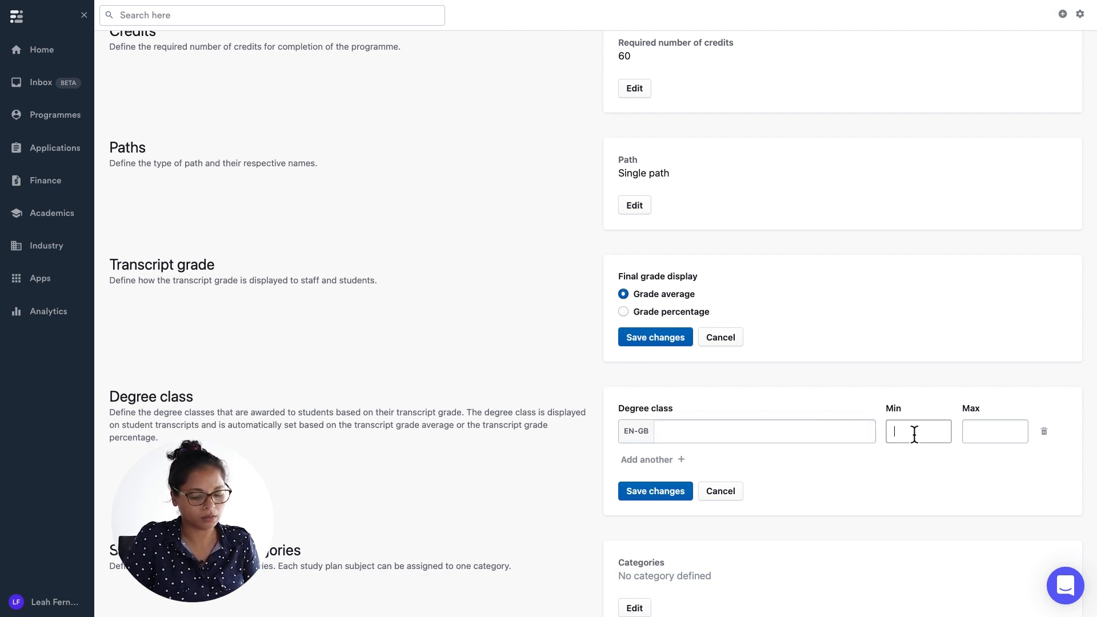
text(0)
click(973, 435)
click(736, 437)
text(Fail)
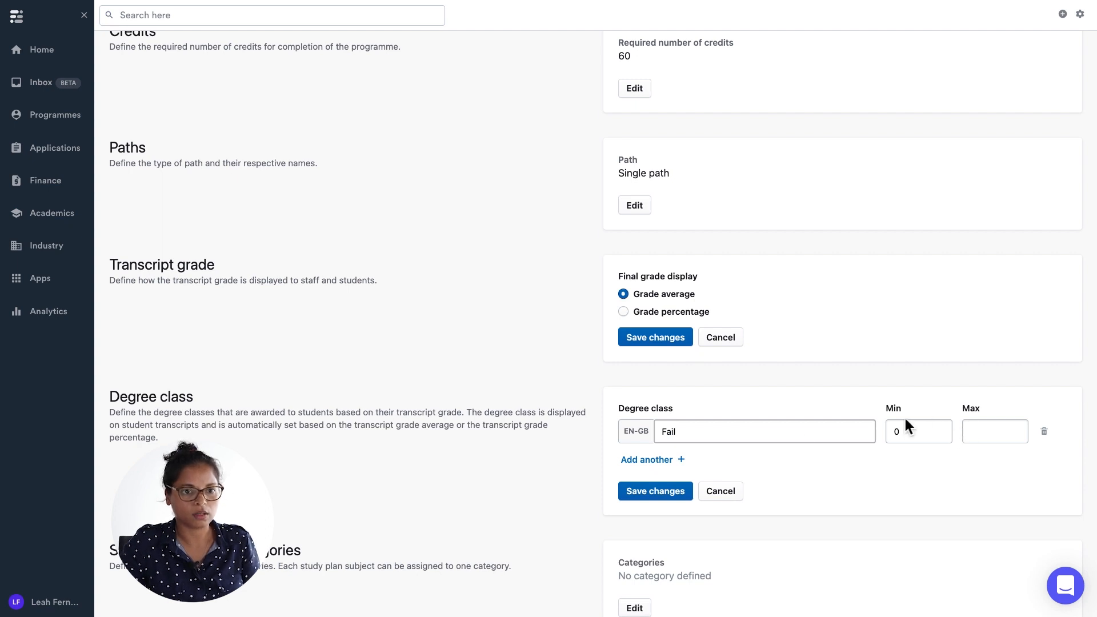
click(973, 433)
text(4)
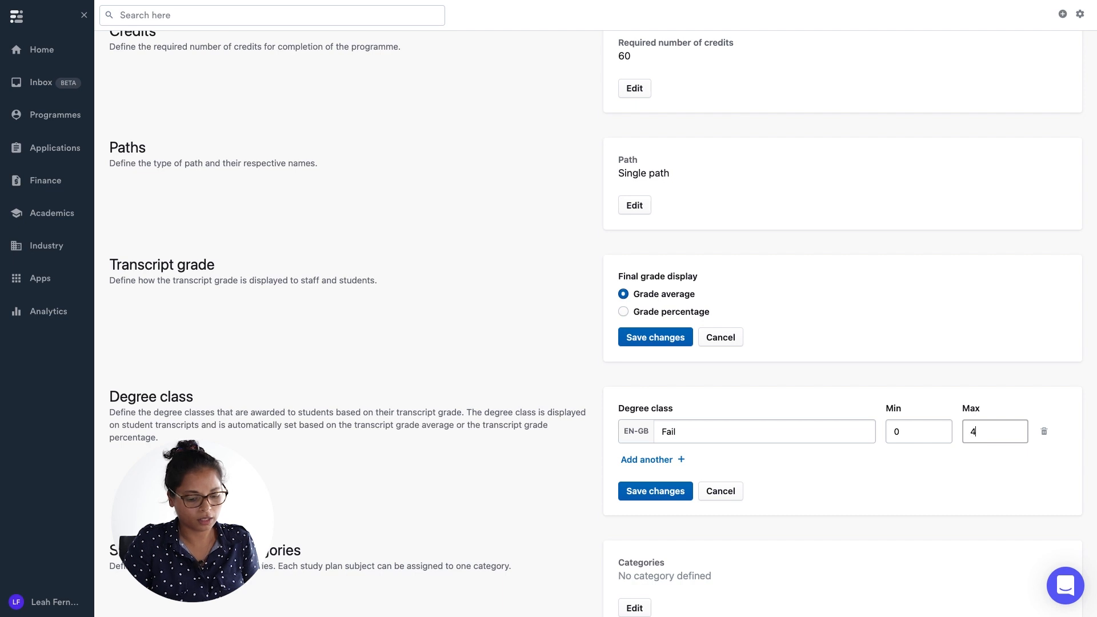
text(9)
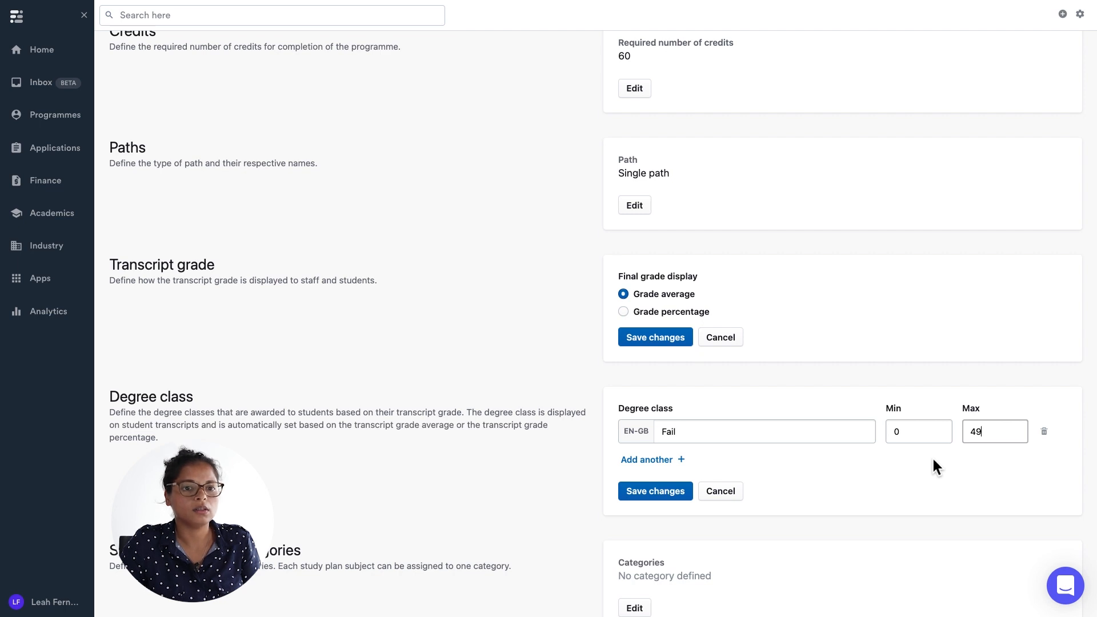
Add a second degree class named Pass and save the degree classes.
click(655, 462)
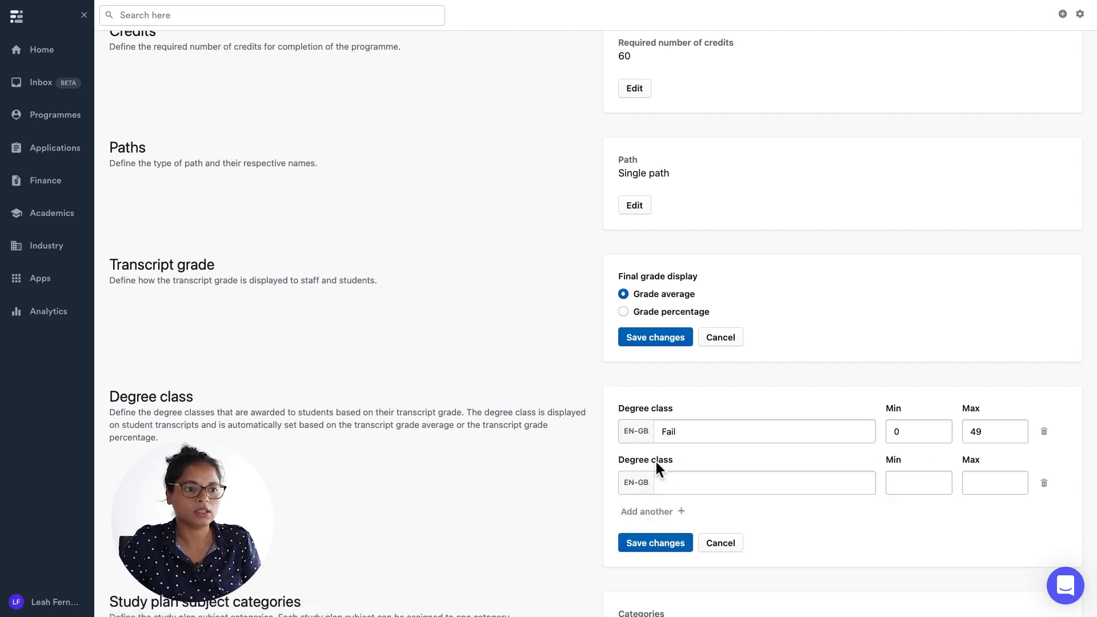
click(677, 484)
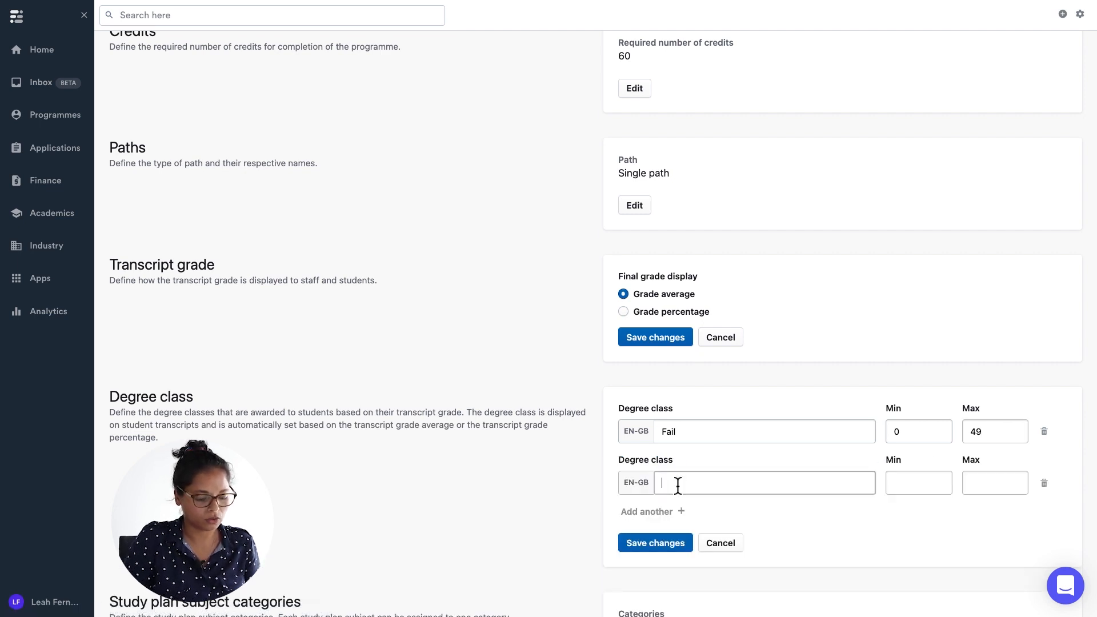
text(Pass)
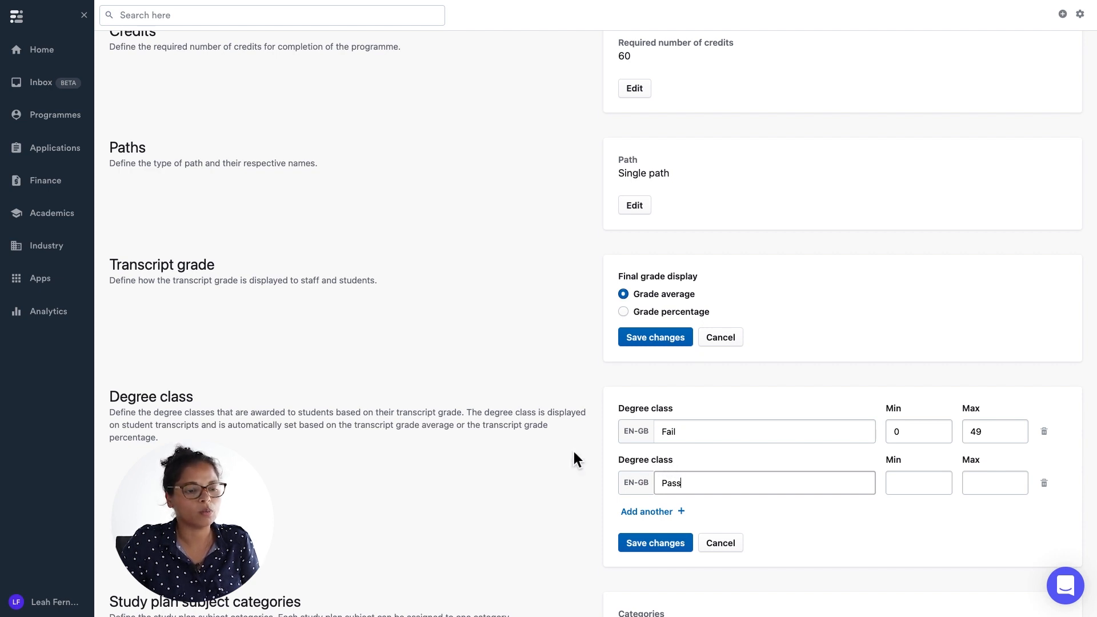
click(646, 544)
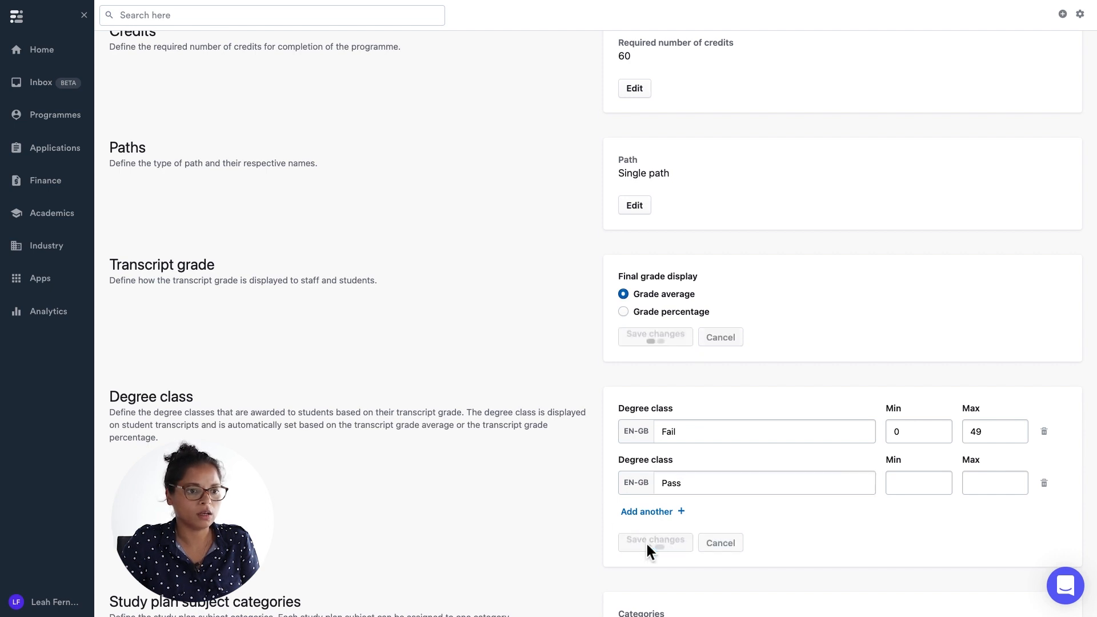
Return to the study plan, discarding the unsaved transcript grade changes.
scroll(544, 345, up, 3)
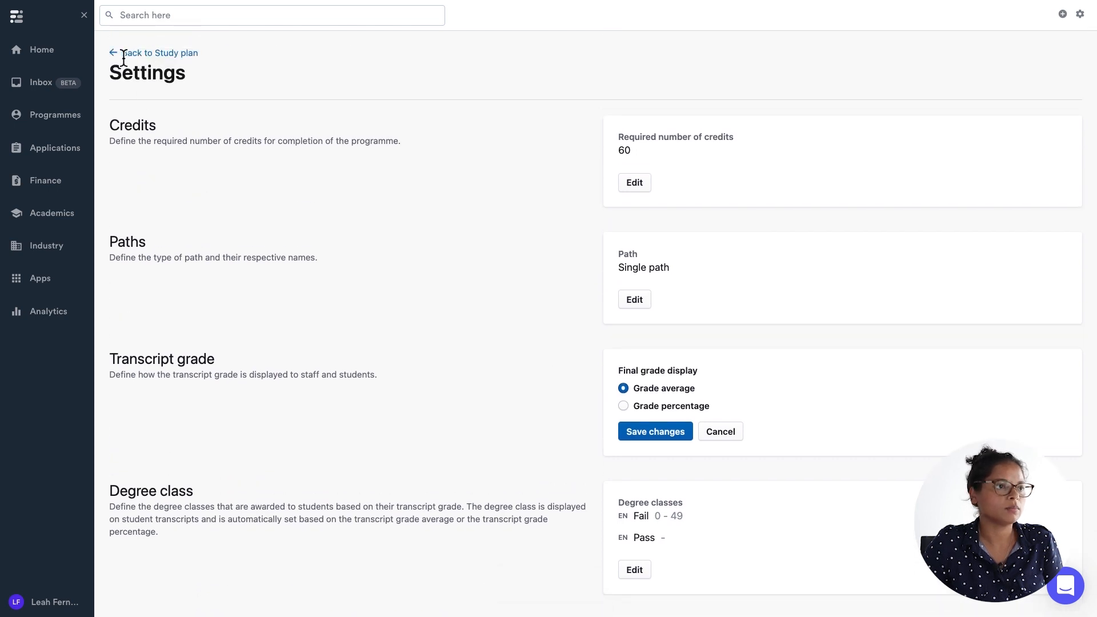
click(170, 54)
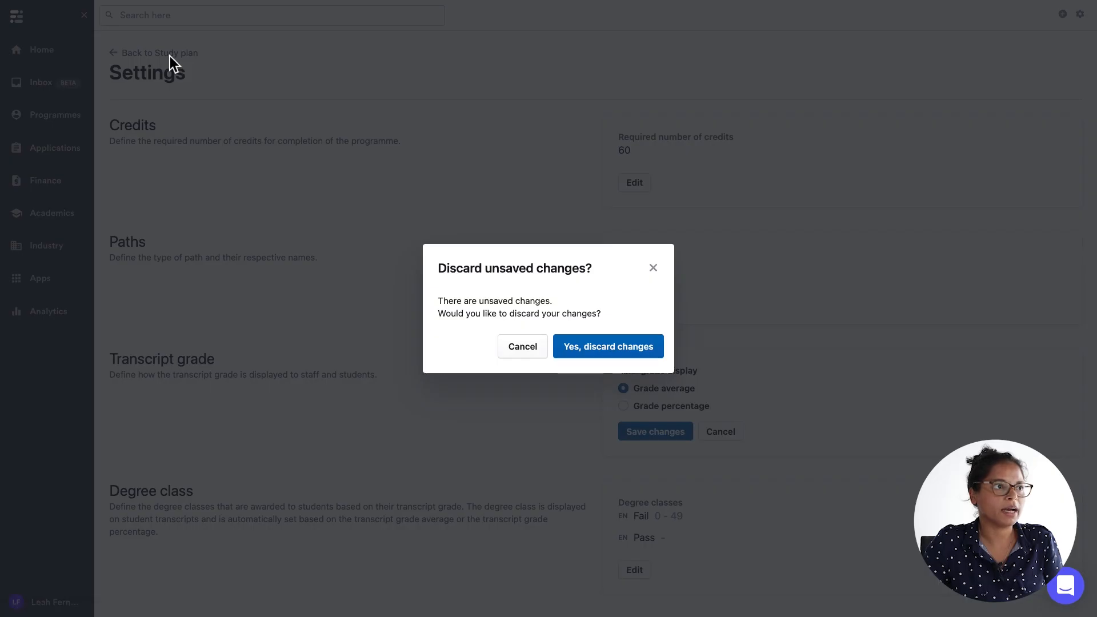
click(584, 344)
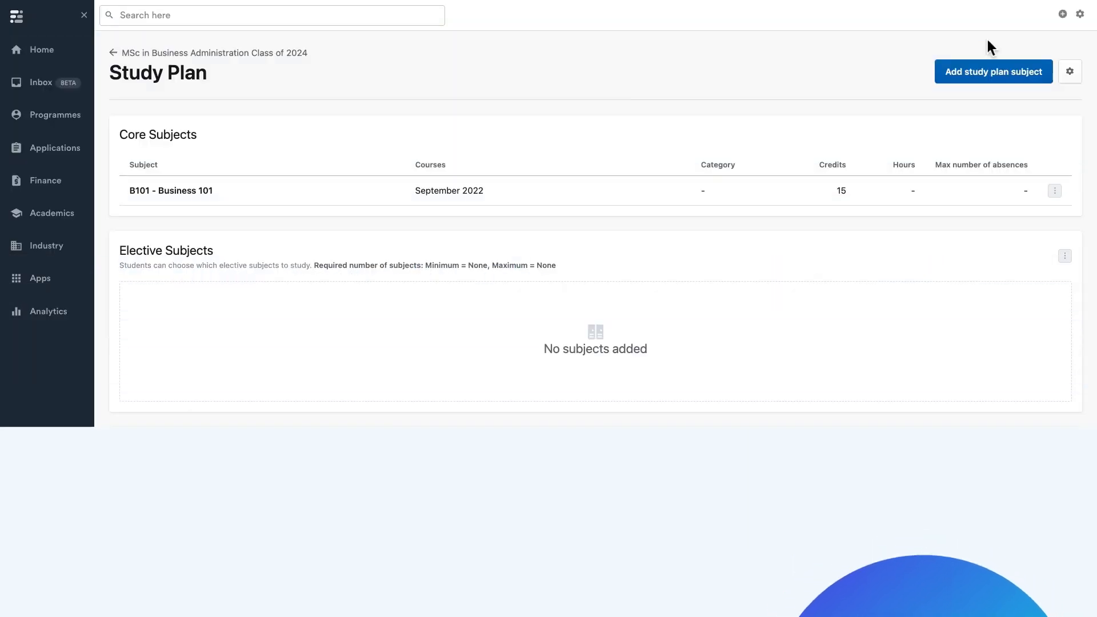
Open the institution's lifecycle workflow settings from the general settings.
click(1080, 15)
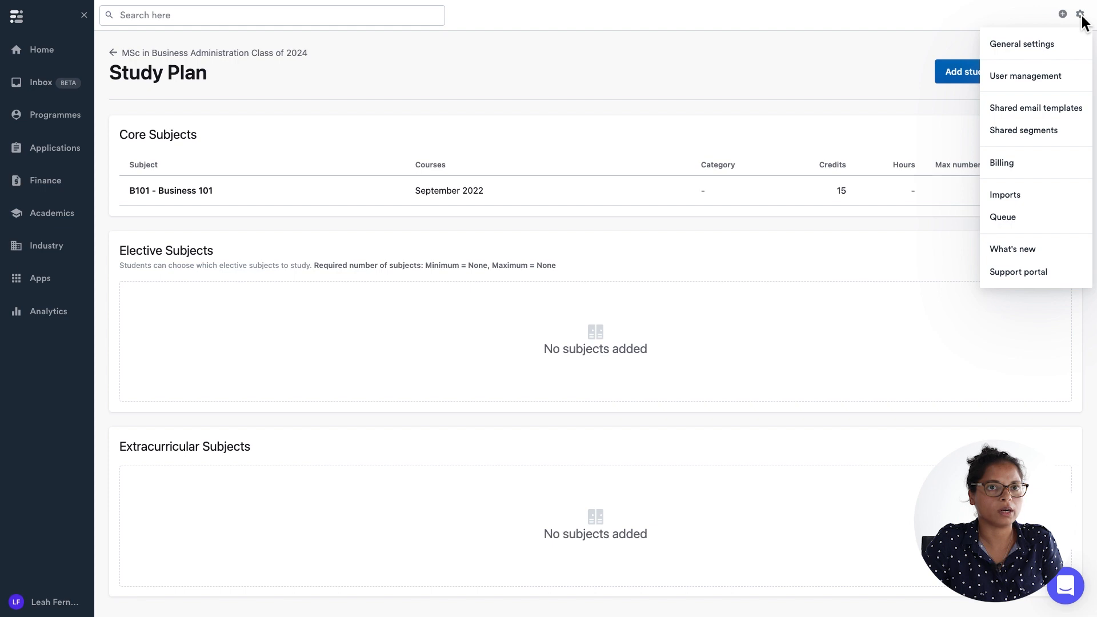
click(1028, 43)
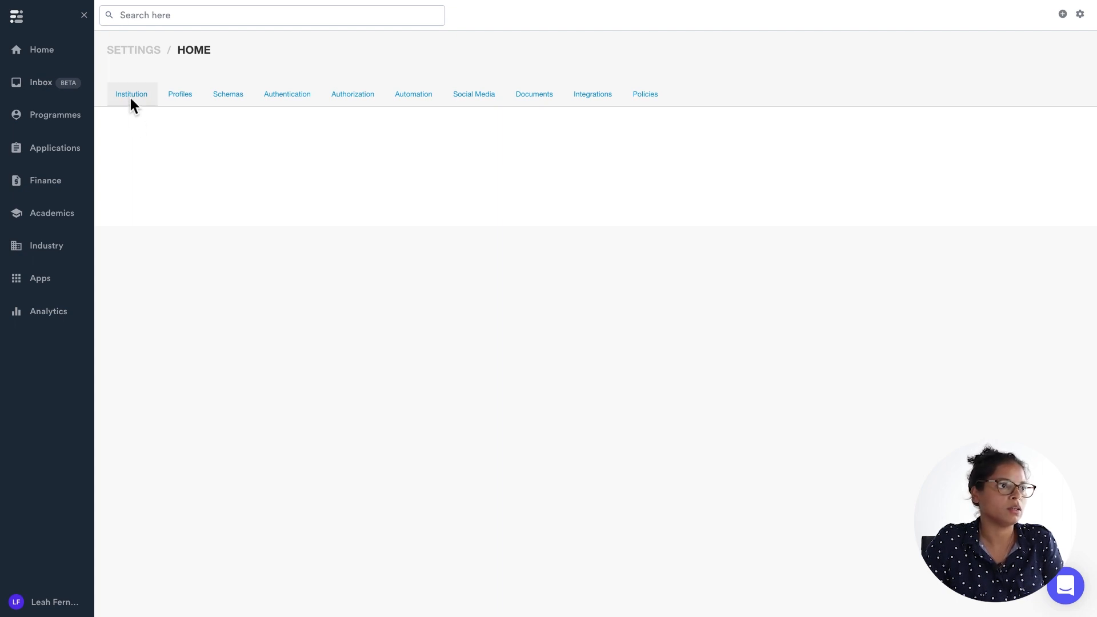
click(130, 95)
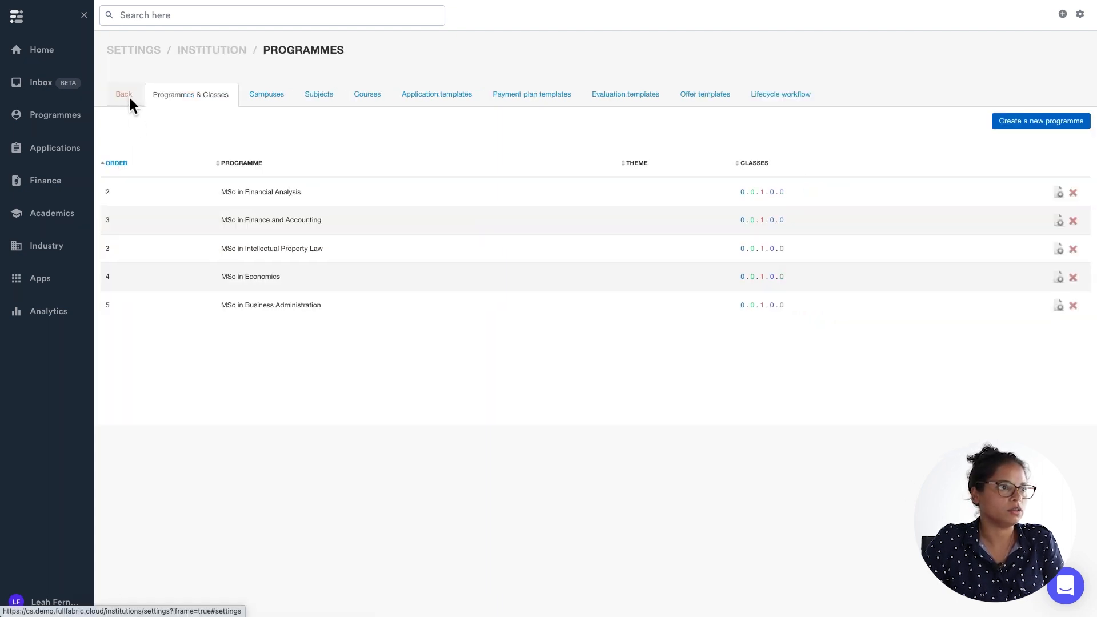
click(776, 95)
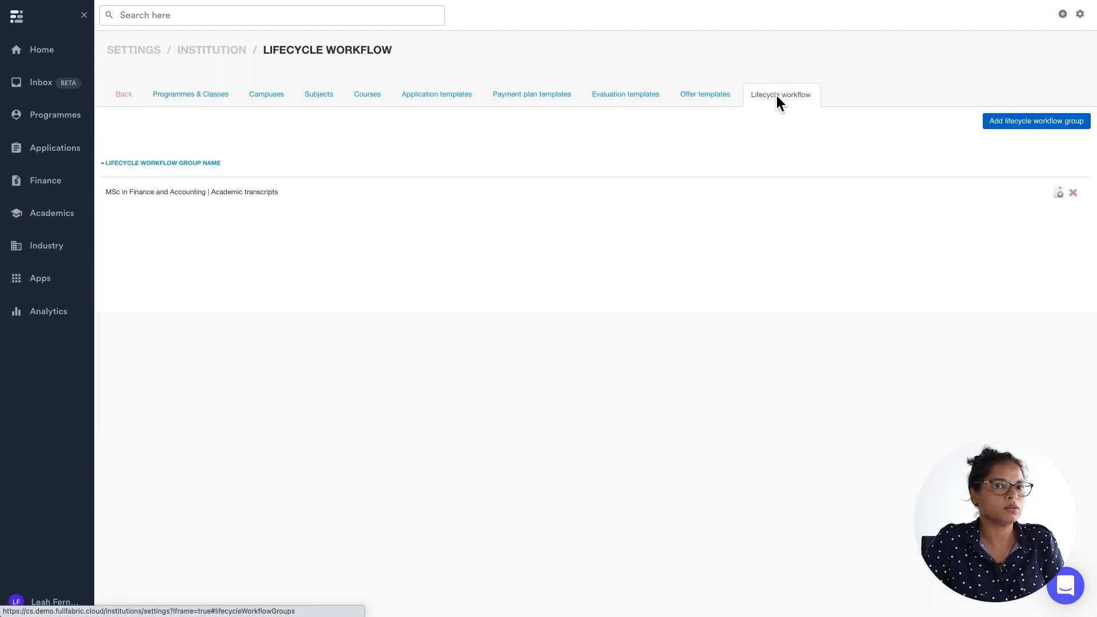
Create a lifecycle workflow group named Create Trnascripts for the MSc in Business Administration Class of 2024 product.
click(1009, 121)
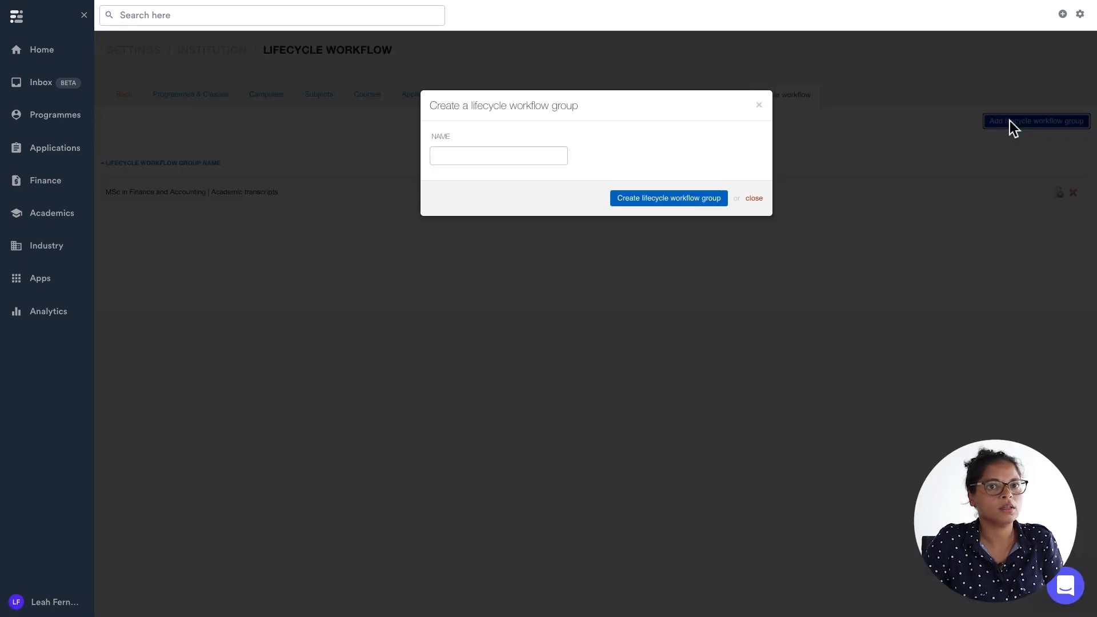
click(519, 153)
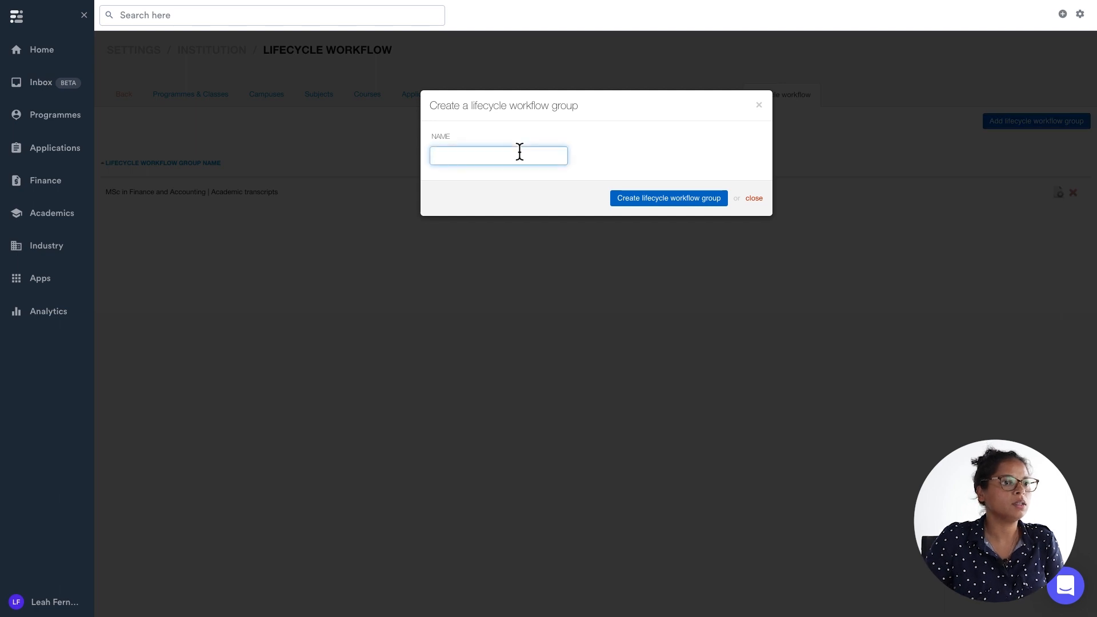
text(Create Trna)
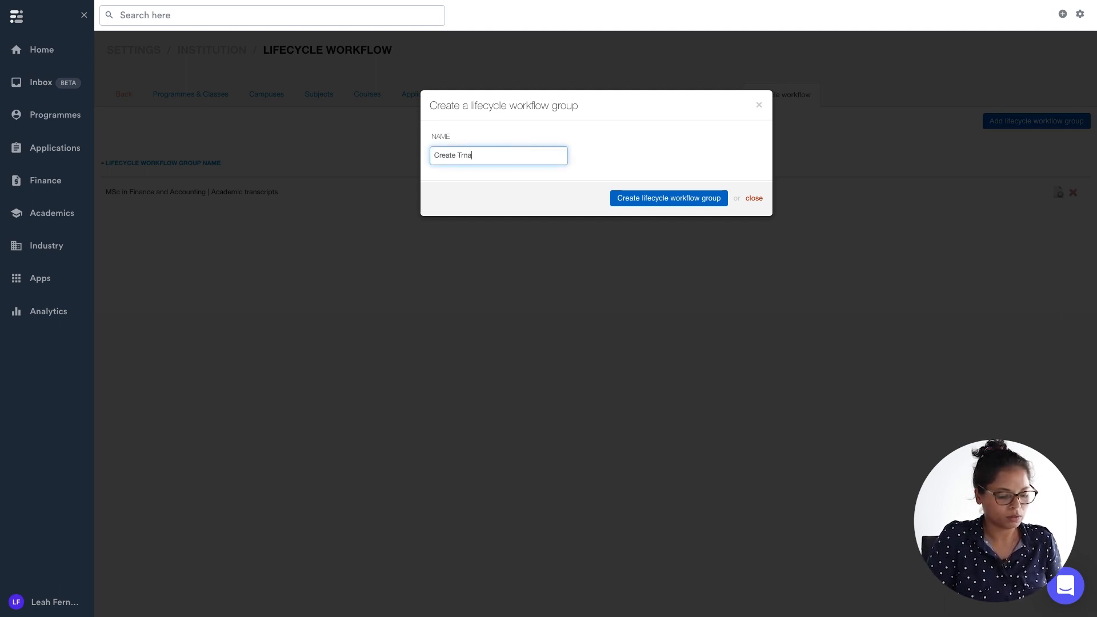
text(scripts)
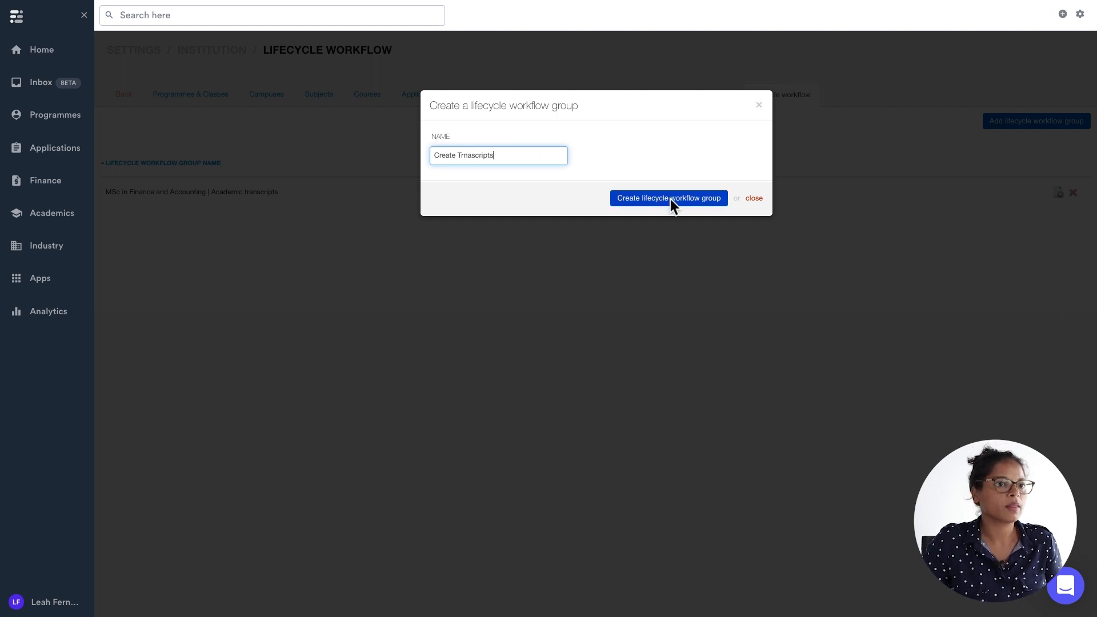
click(669, 199)
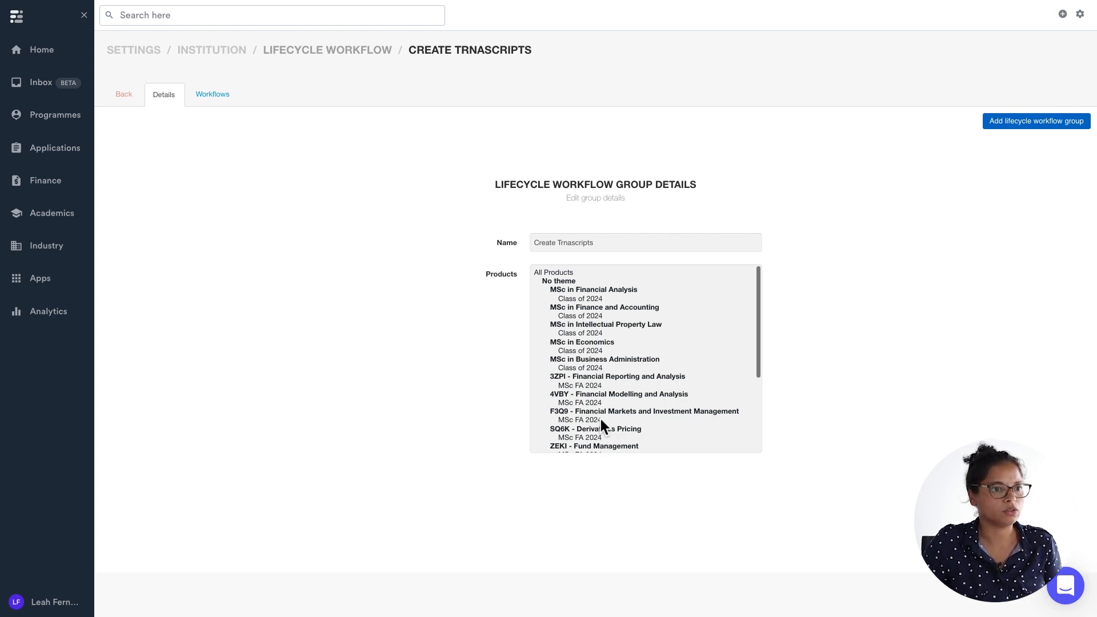
click(566, 369)
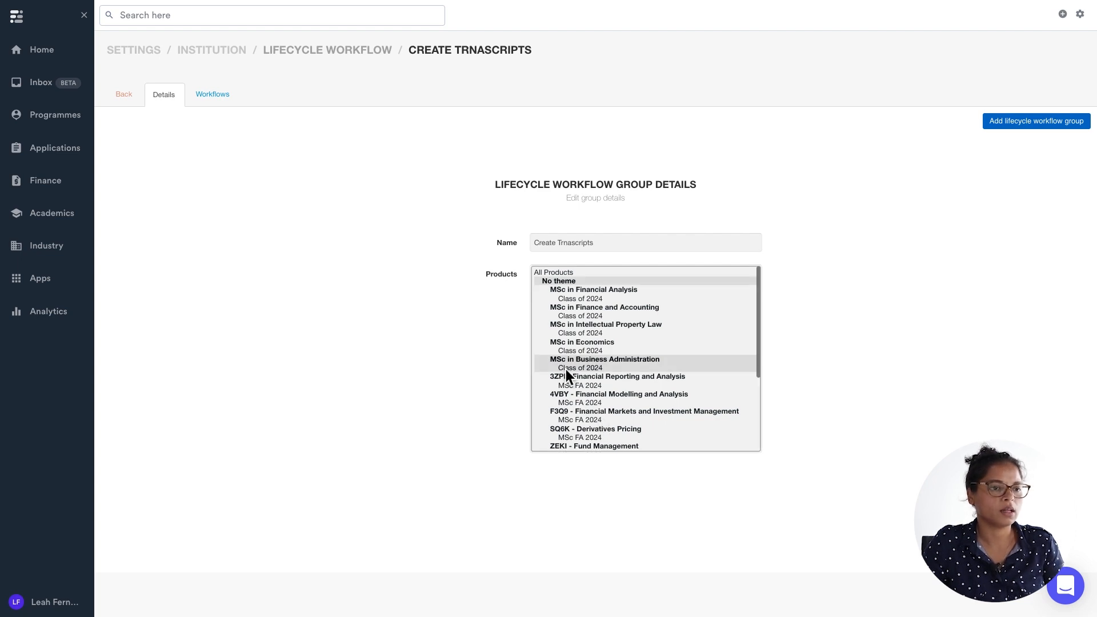
Add a workflow to the group that starts when a profile transitions from any state to Student::Enrolled.
click(217, 96)
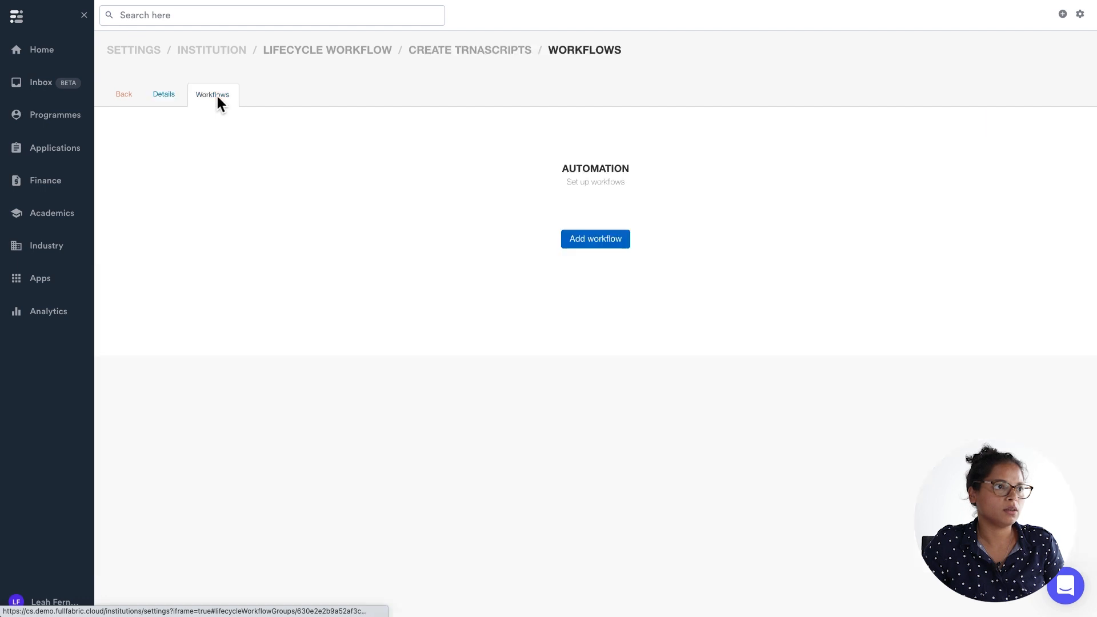
click(595, 240)
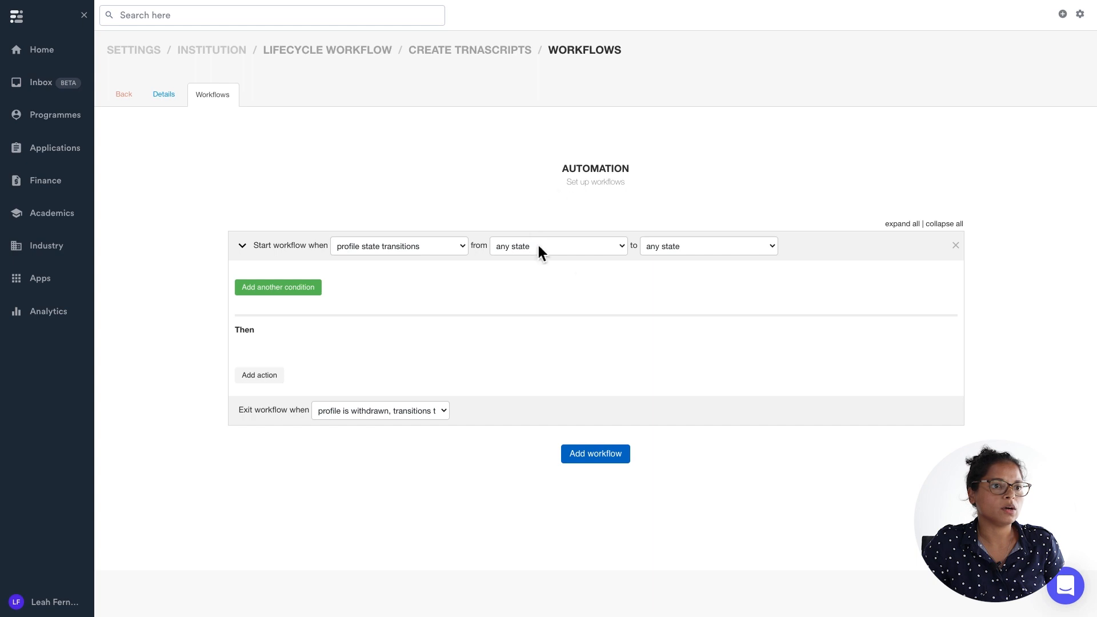
click(683, 246)
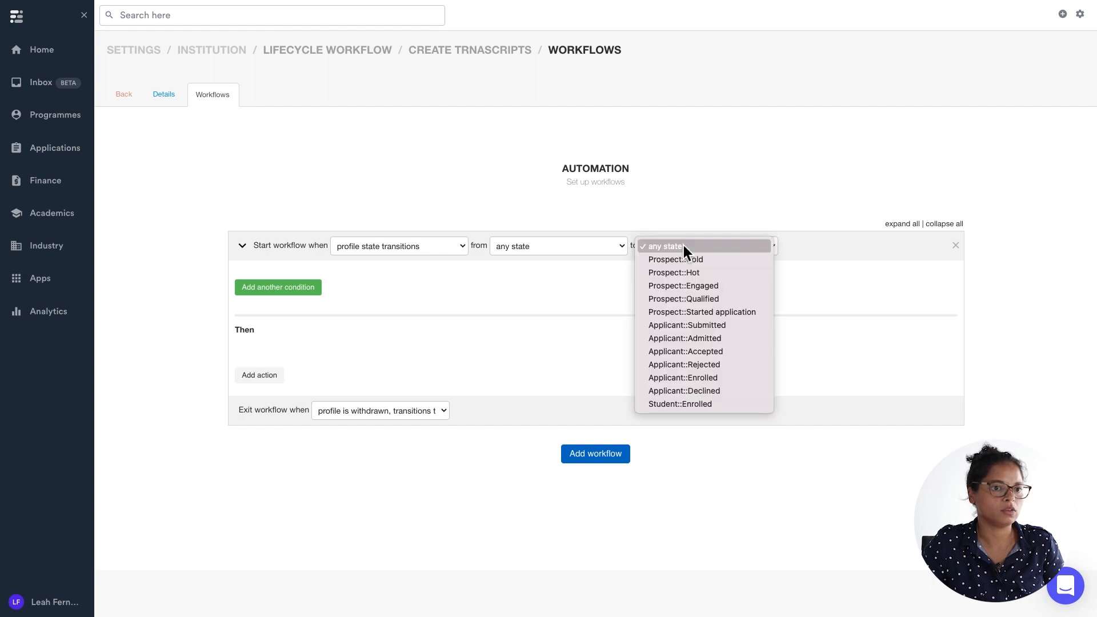
click(693, 404)
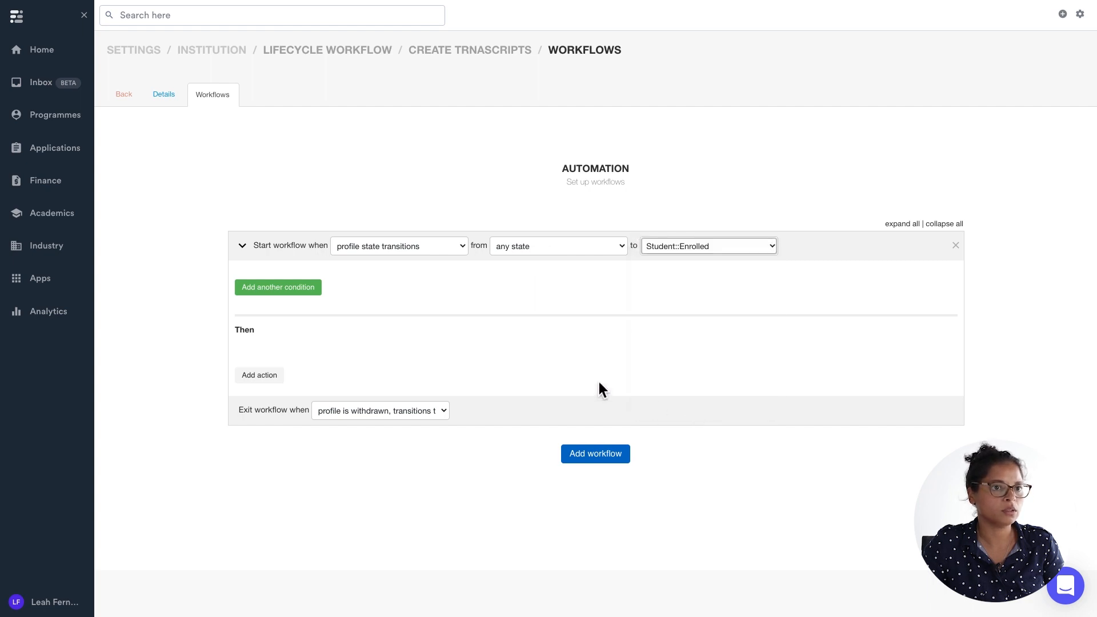
Add a Create a transcript action to the workflow.
click(275, 374)
click(389, 386)
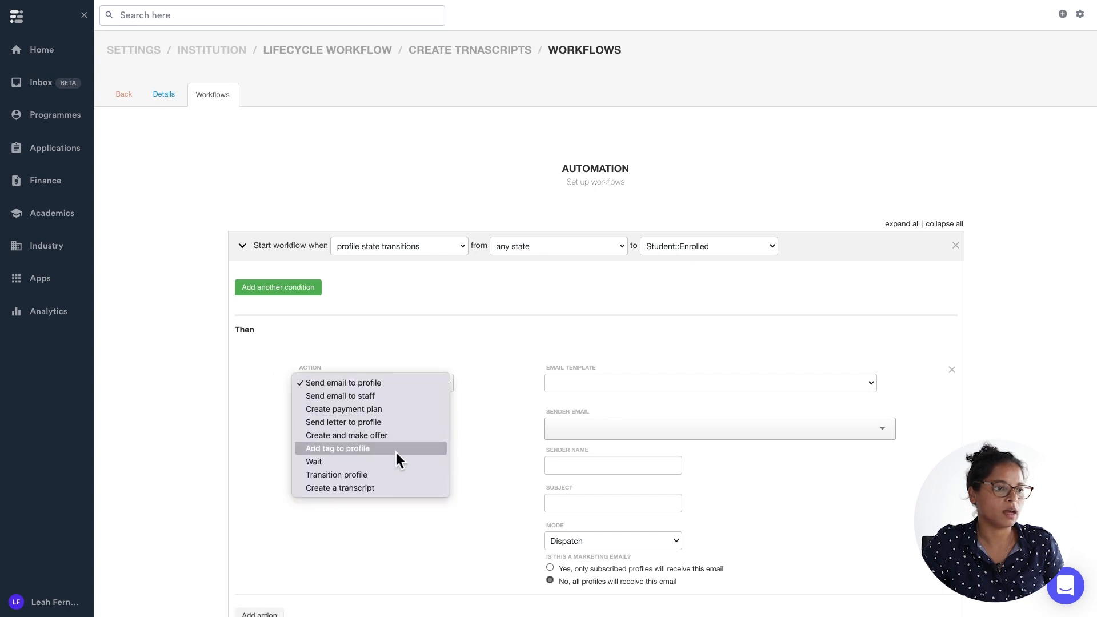
click(402, 488)
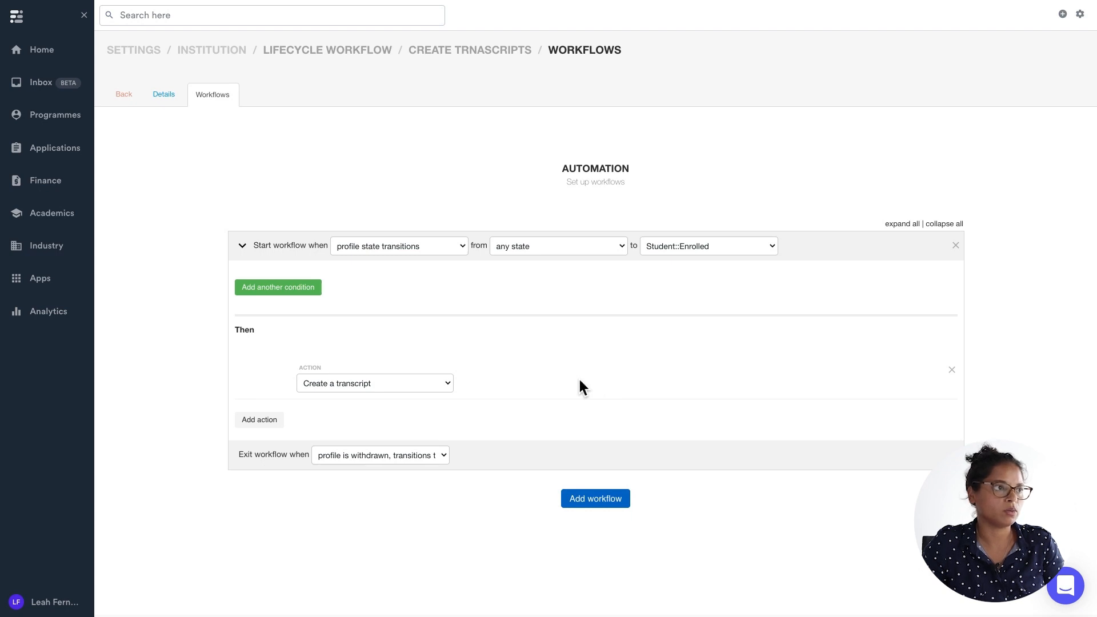
Open the profiles of the MSc in Business Administration Class of 2024.
click(60, 115)
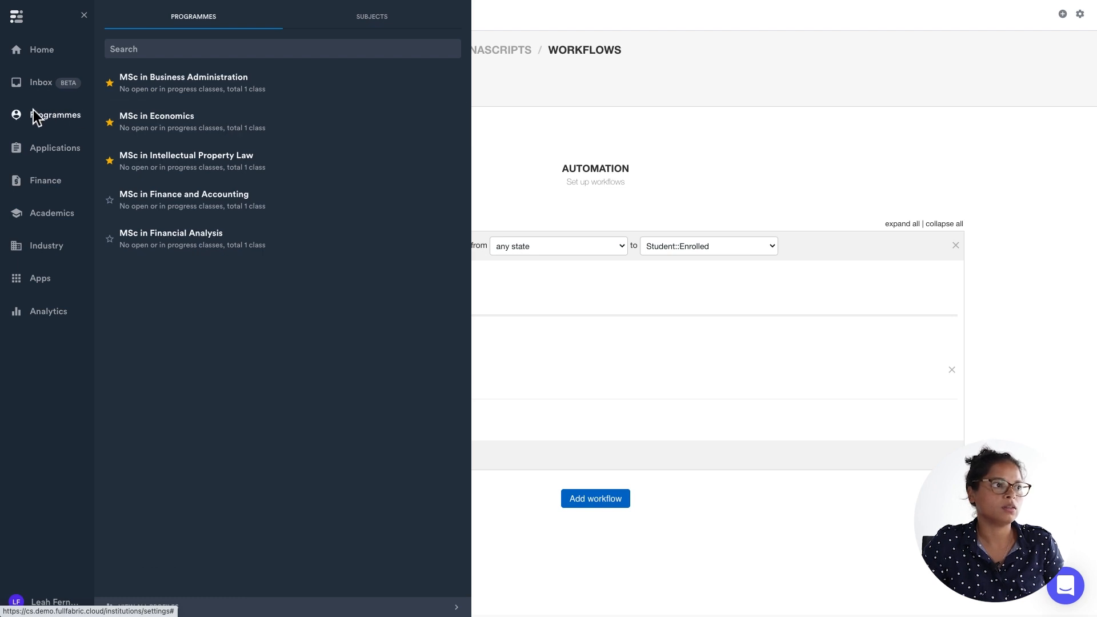
click(175, 84)
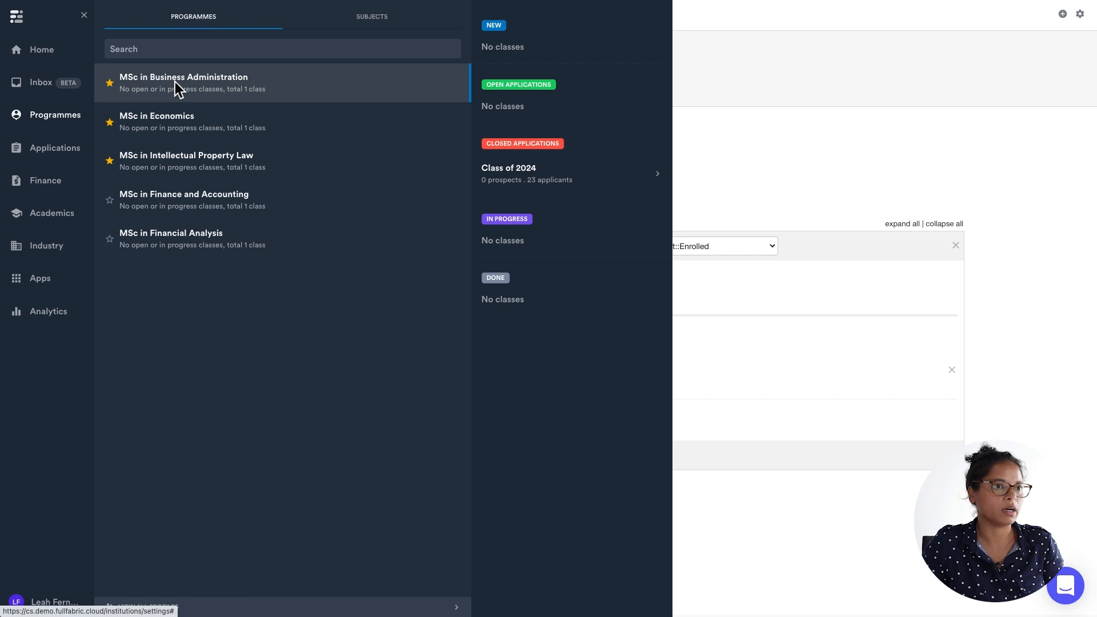
click(506, 174)
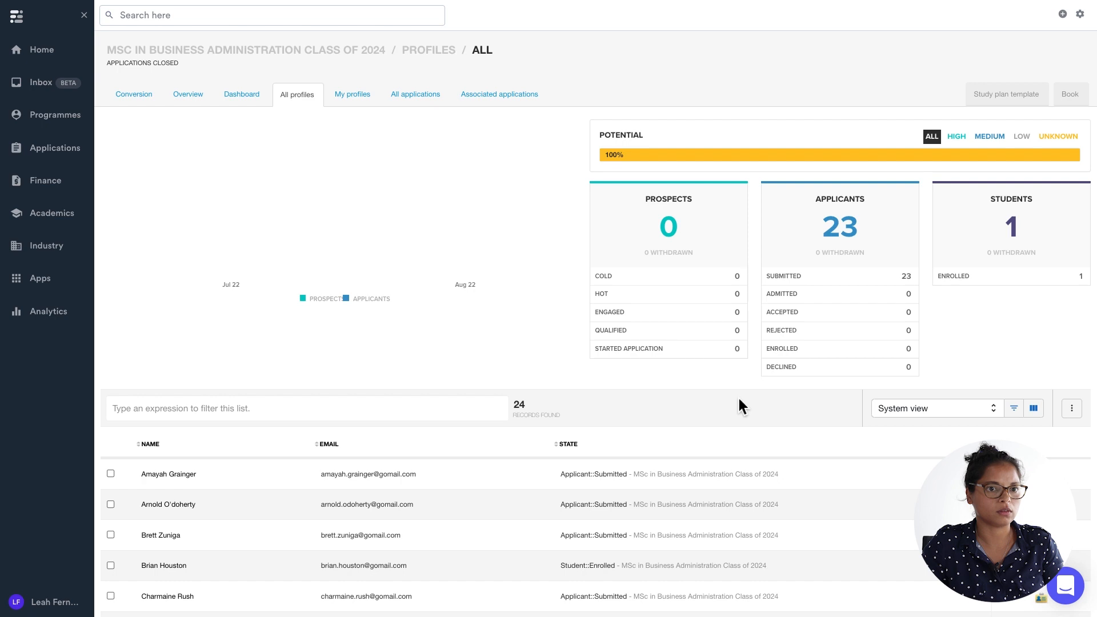
scroll(739, 399, down, 1)
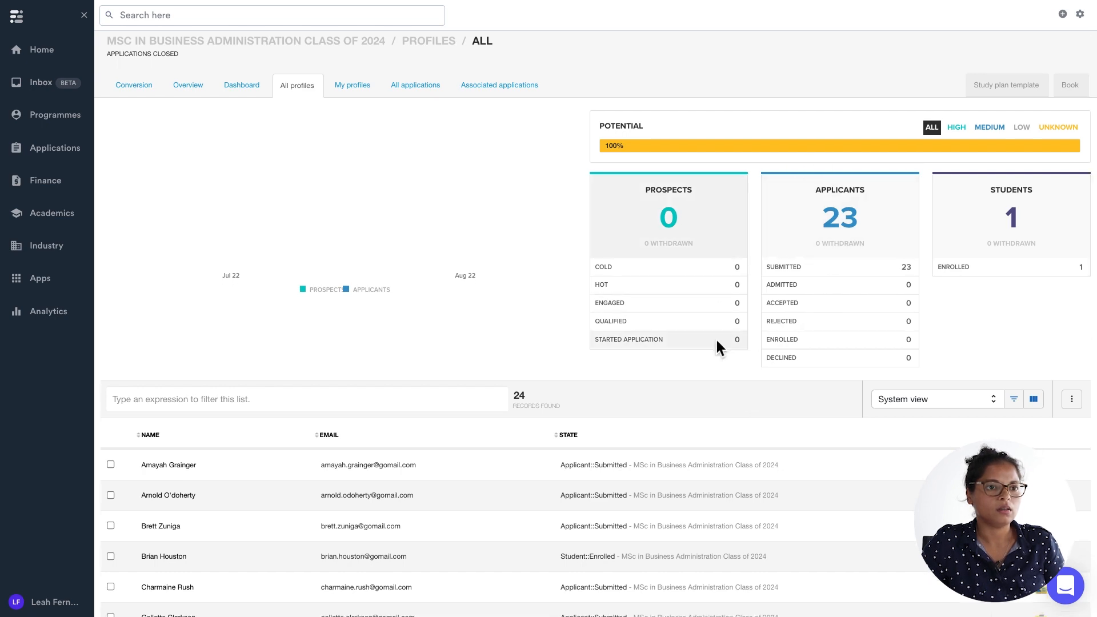
Filter the class profiles to submitted applicants and update their state and substate to Student, Enrolled.
click(788, 266)
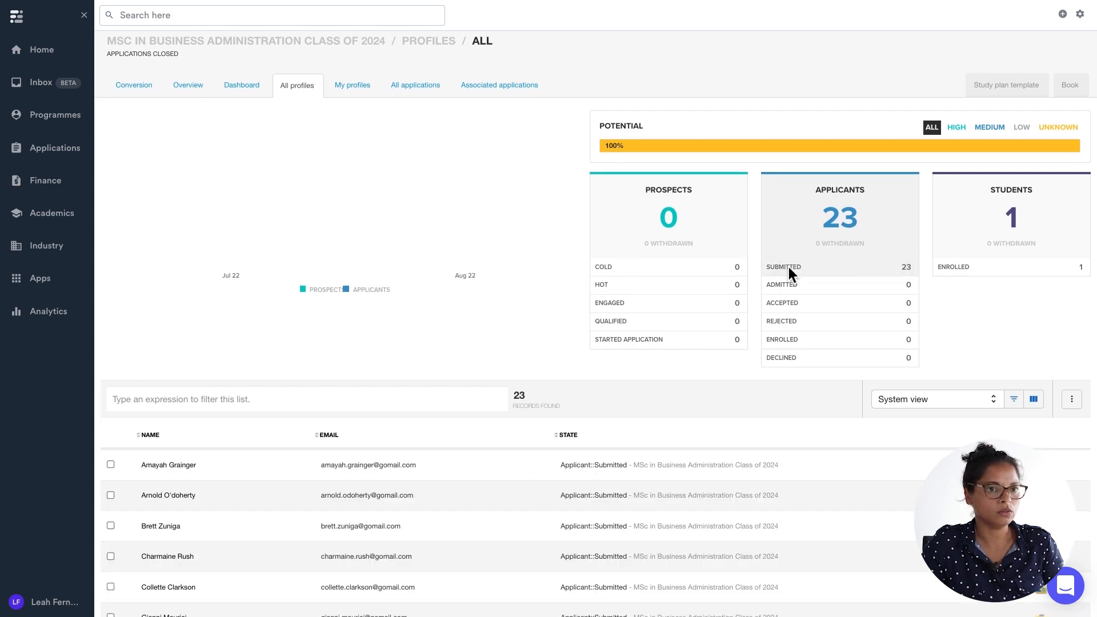
click(1072, 403)
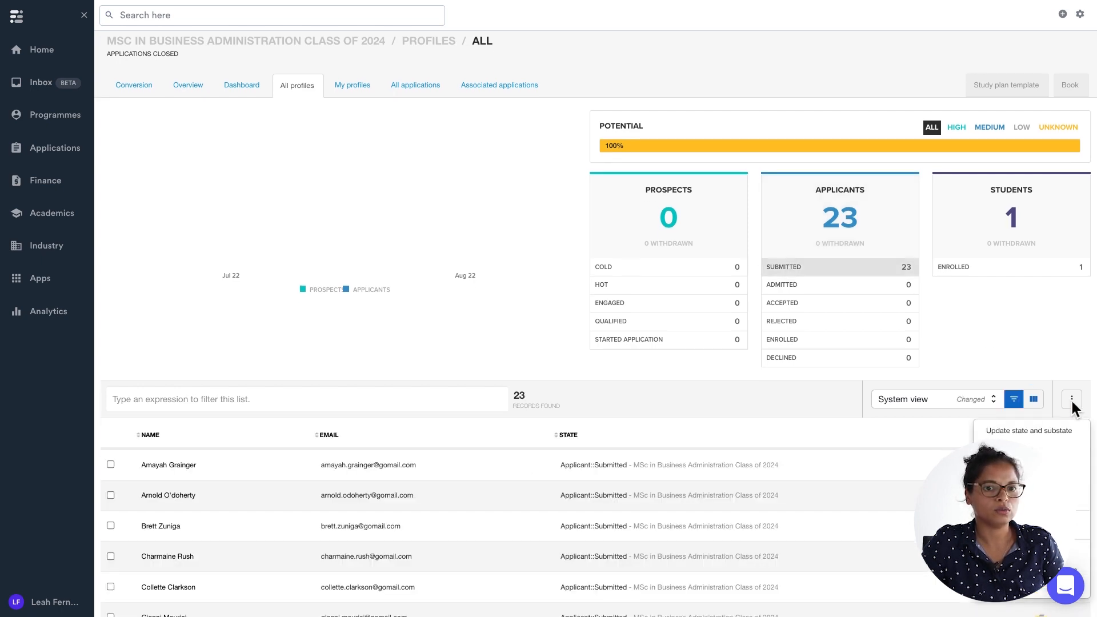
click(1005, 433)
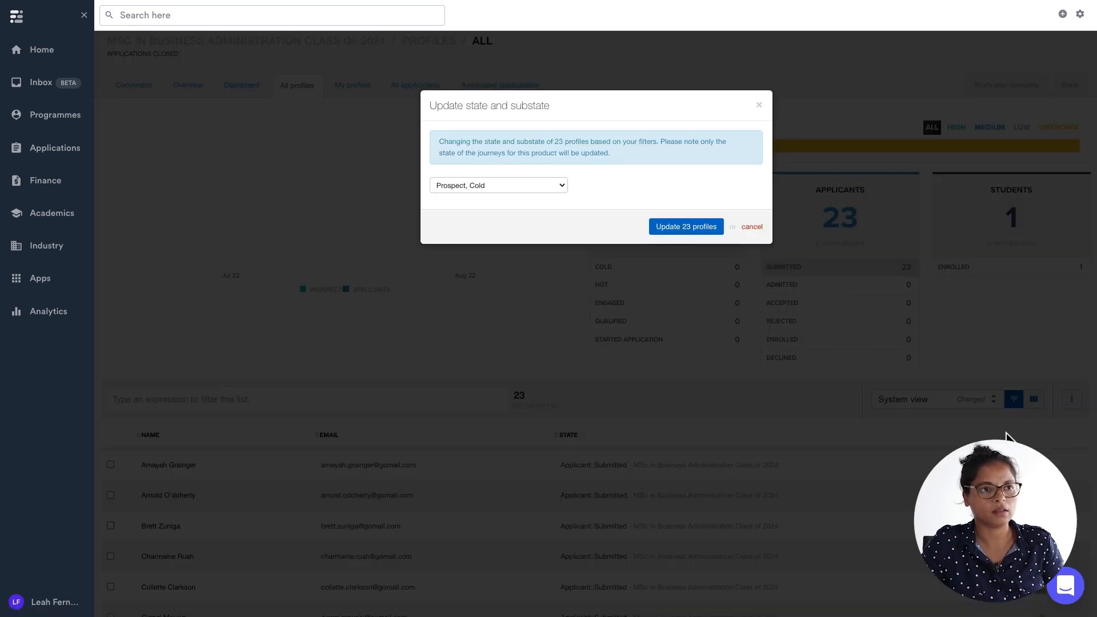
click(543, 187)
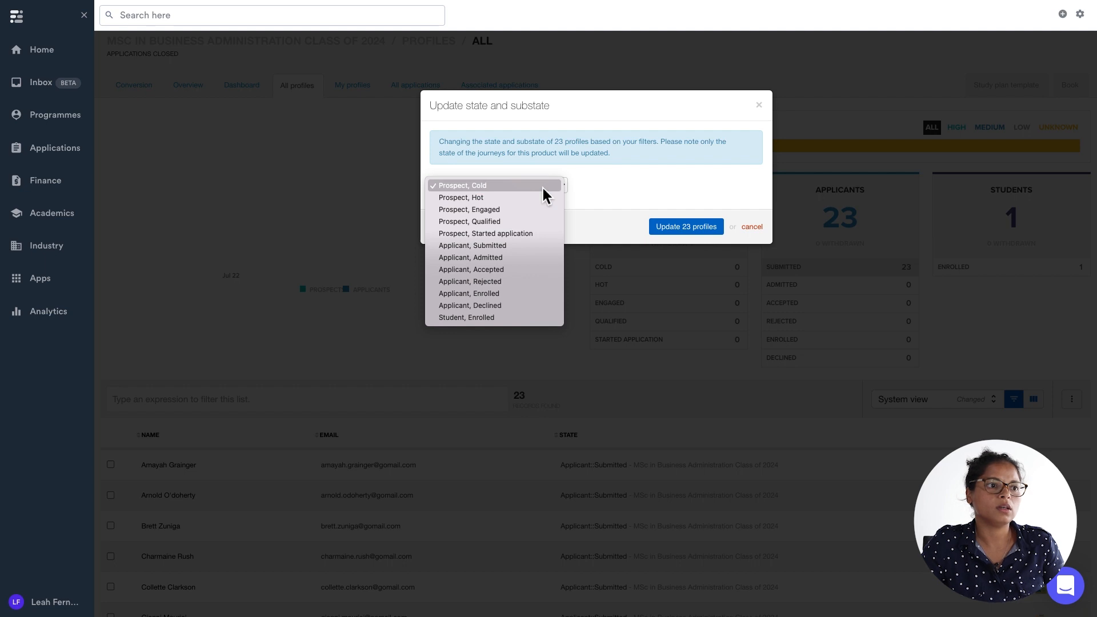
click(535, 319)
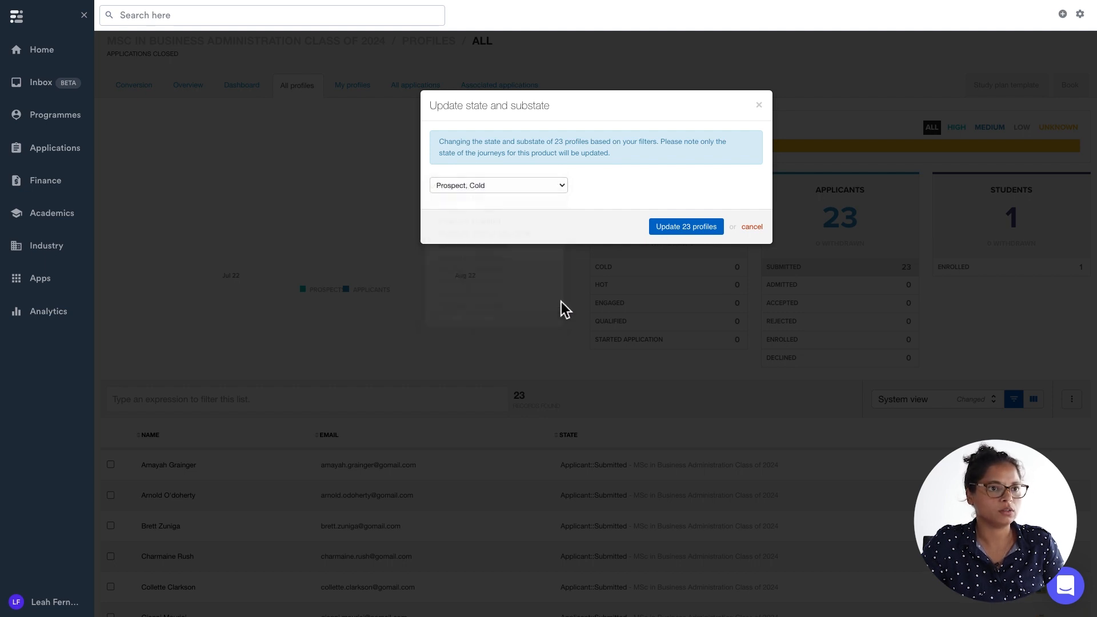
click(678, 227)
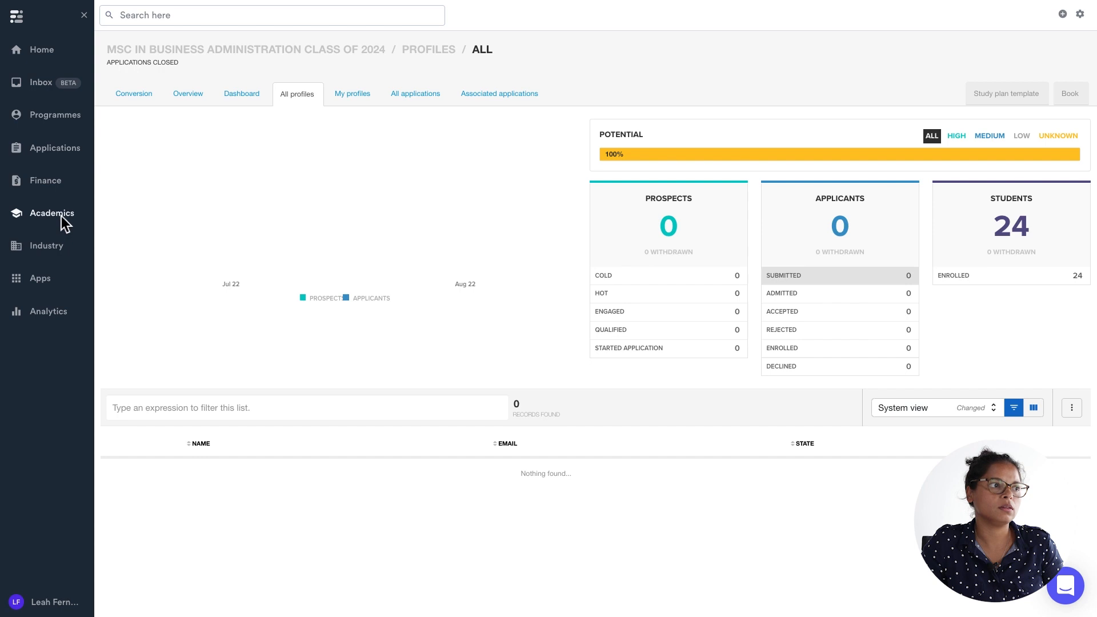
Filter the academic calendar by the MSc in Business Administration Class of 2024 class and open the B101 - Business 101 - September 2022 course.
mouse_move(61, 216)
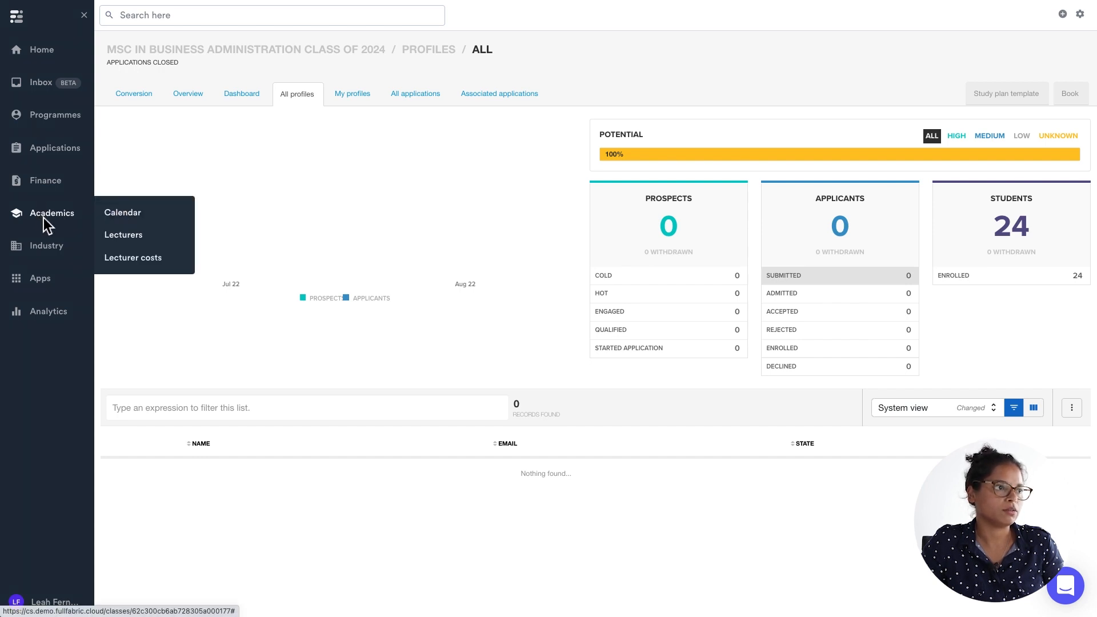
click(127, 215)
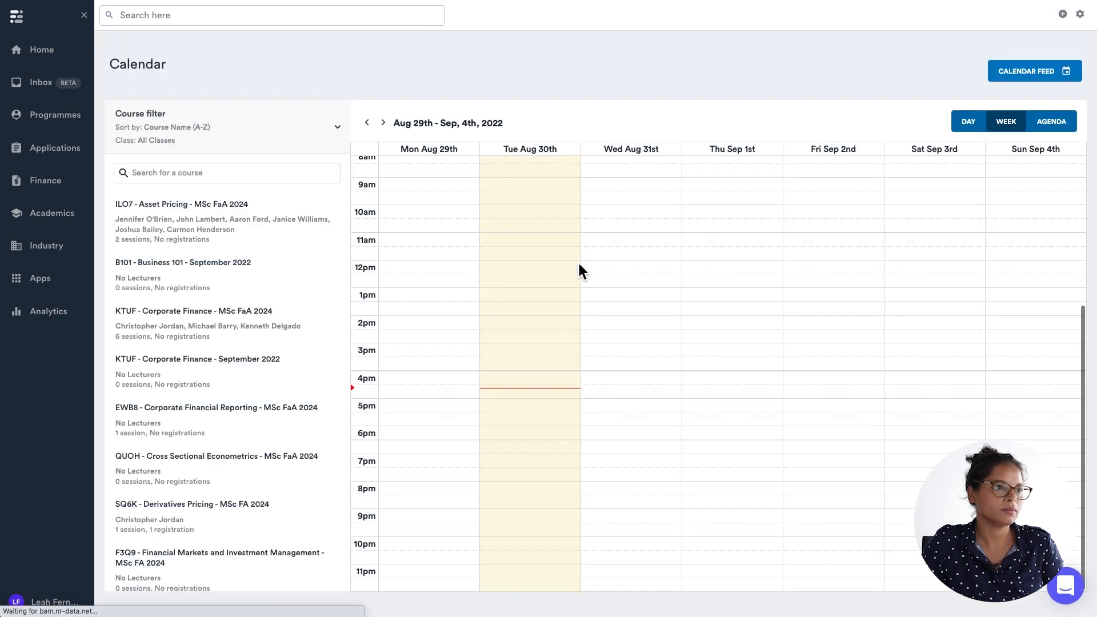
click(338, 127)
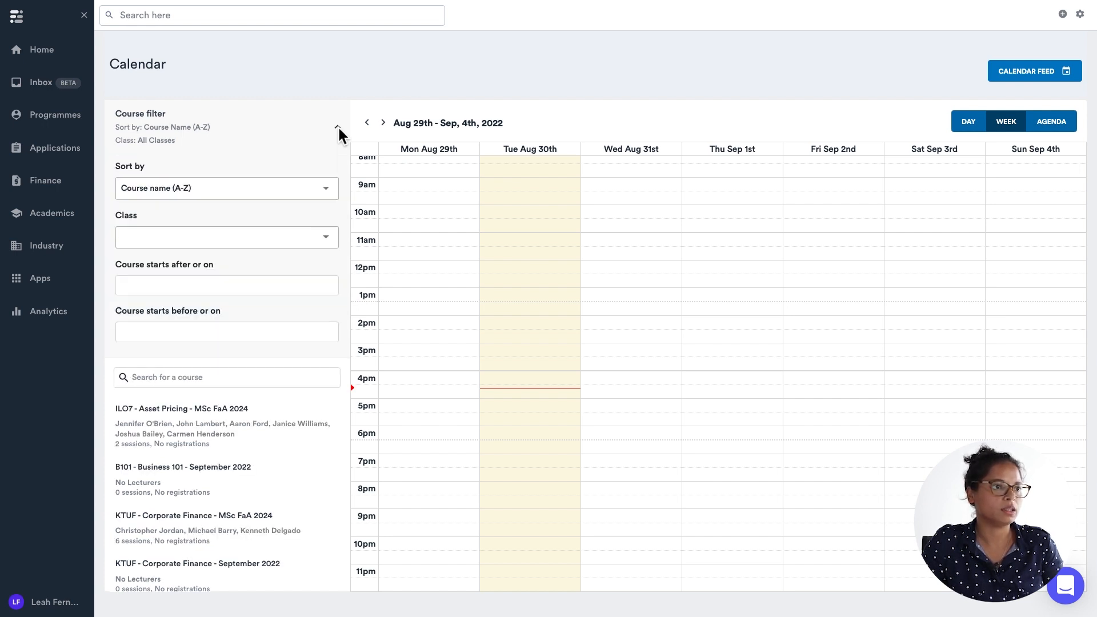
click(298, 237)
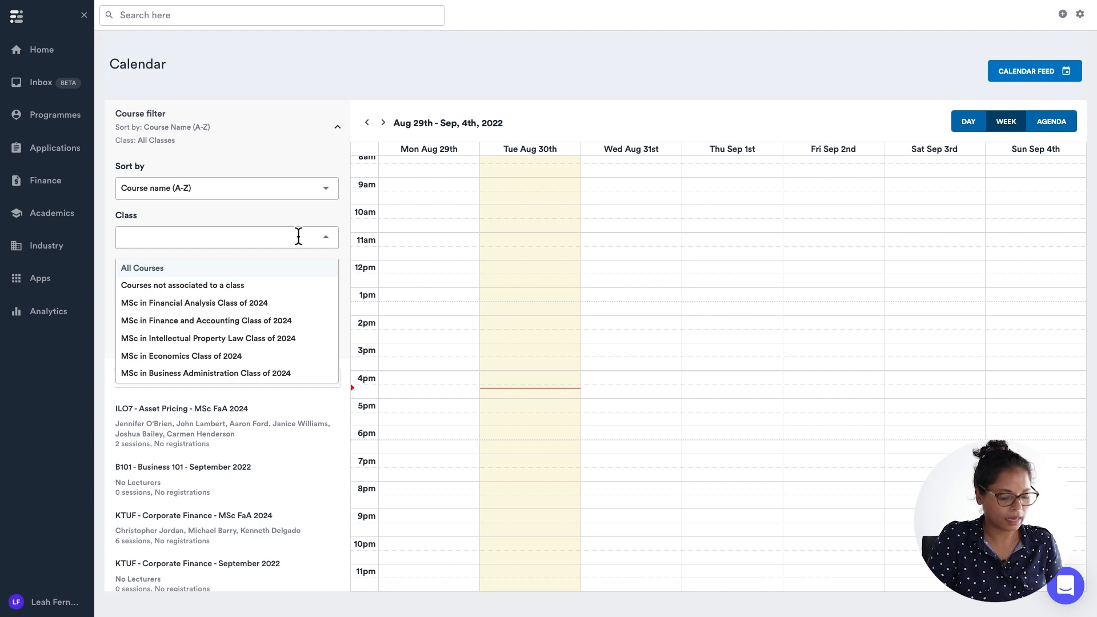
text(busin)
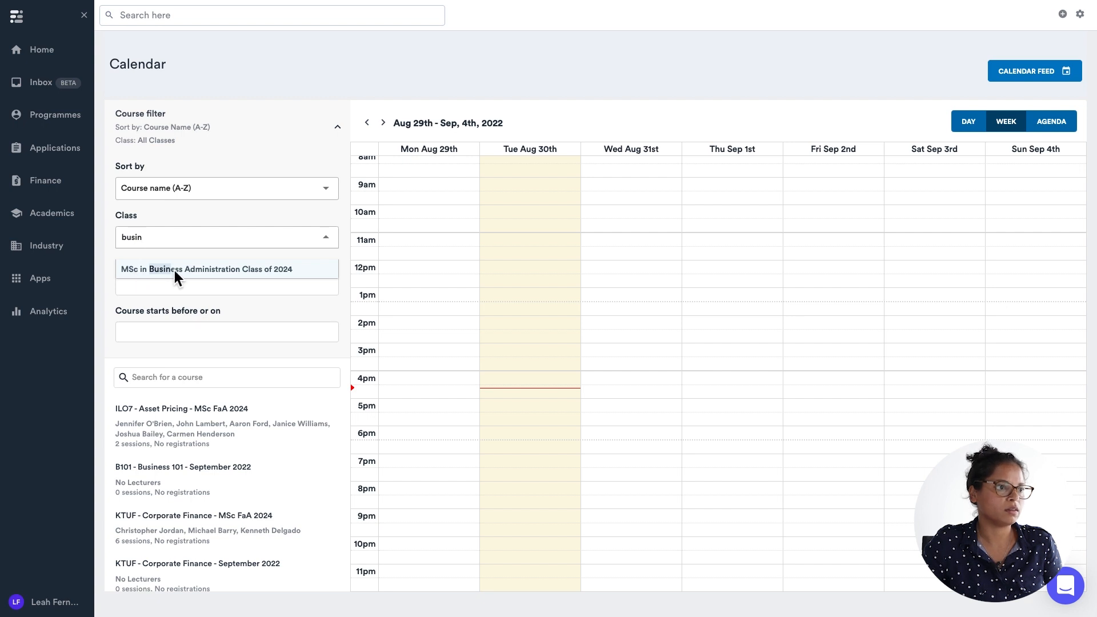
click(298, 269)
click(337, 127)
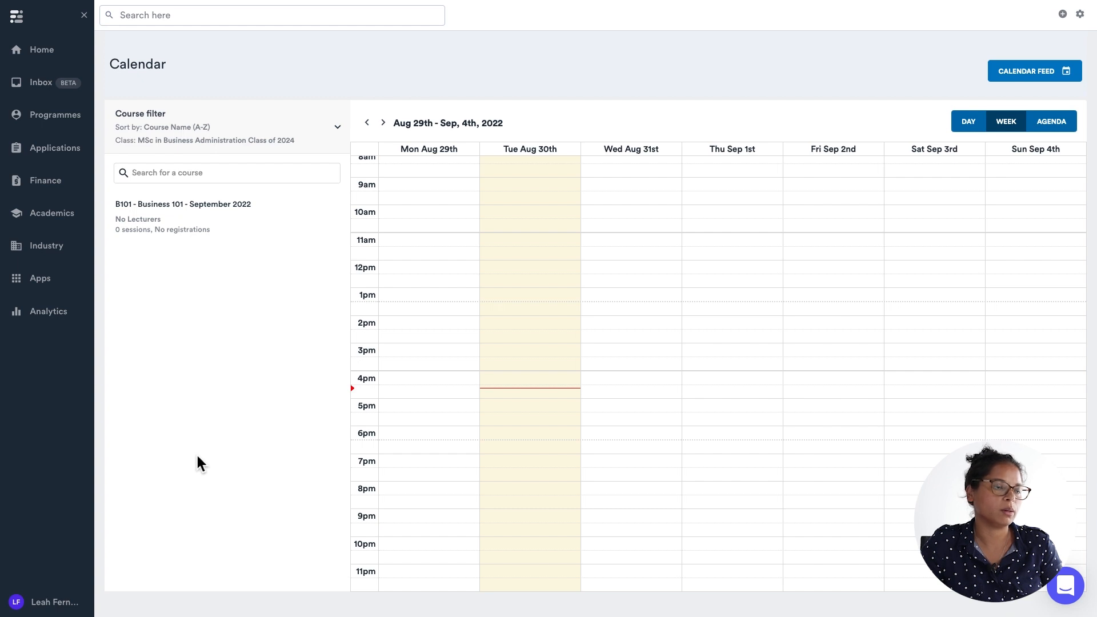
click(147, 208)
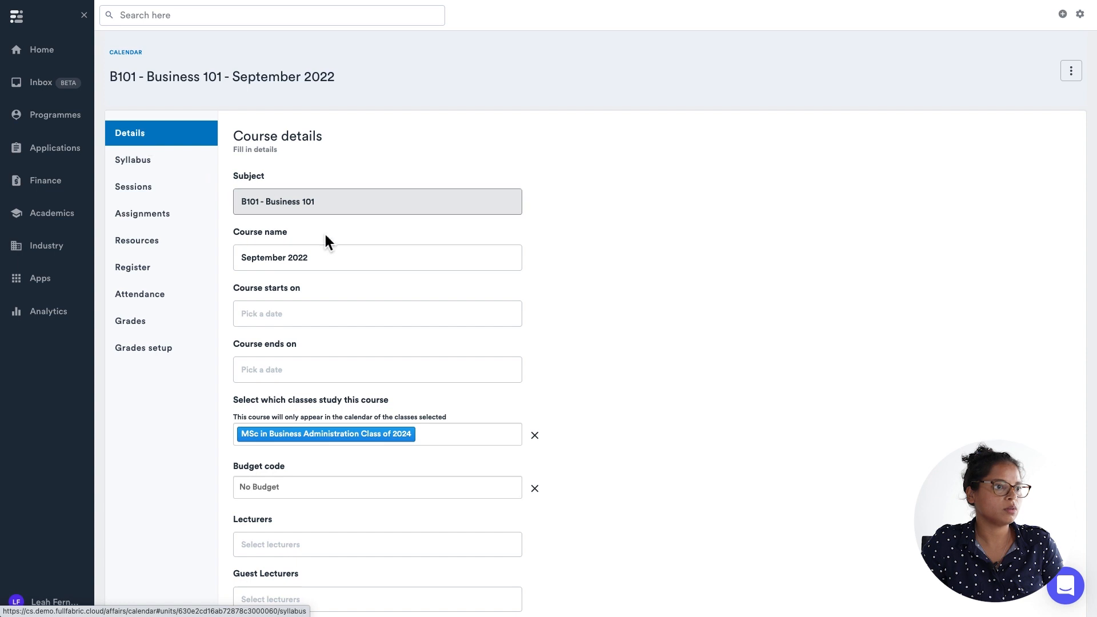
Set the course start date to Wednesday Aug 31, 2022 at 00:00.
scroll(378, 296, down, 1)
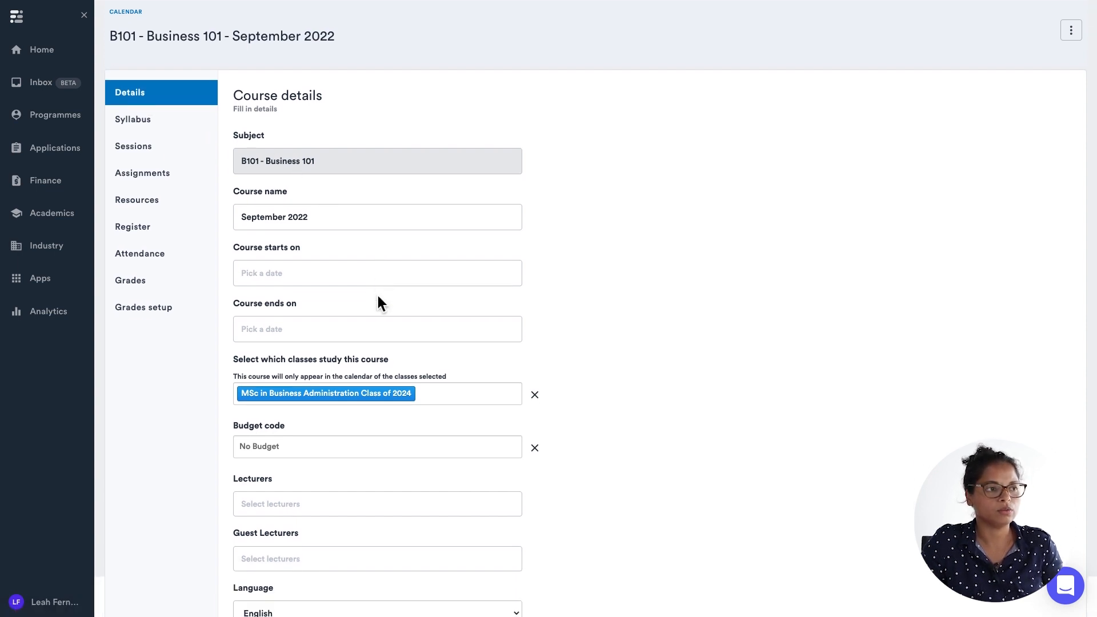
scroll(378, 295, up, 1)
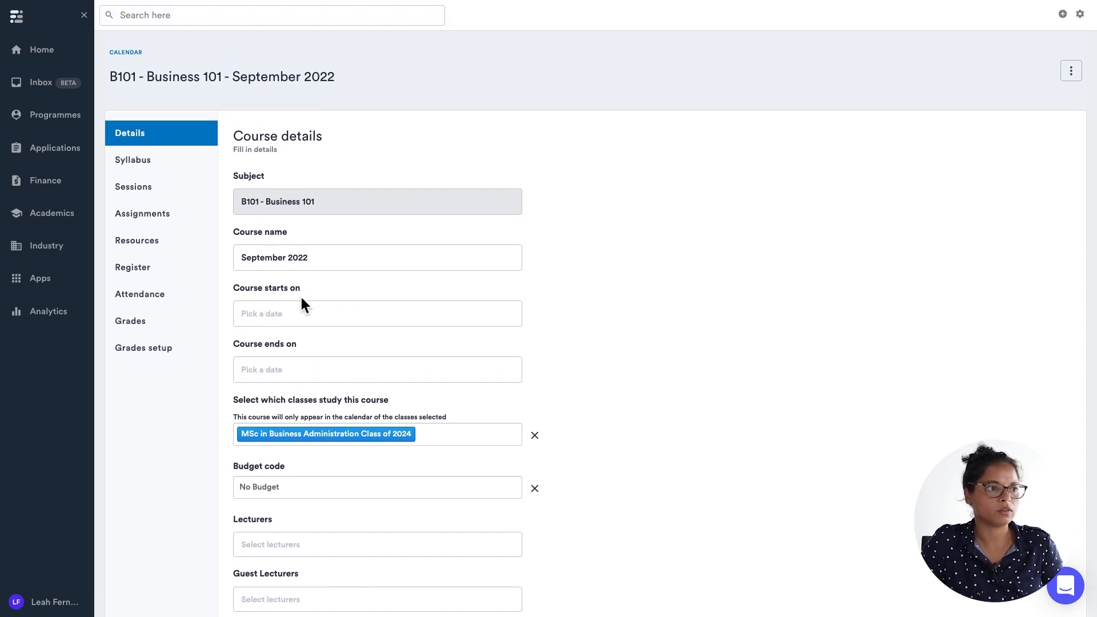
click(267, 314)
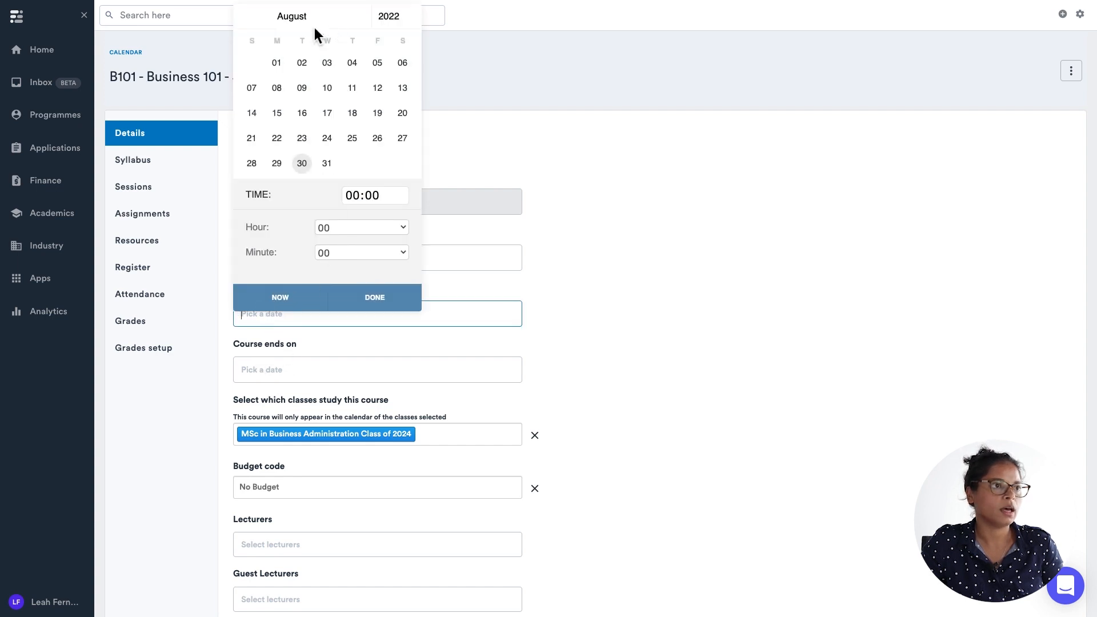
click(327, 163)
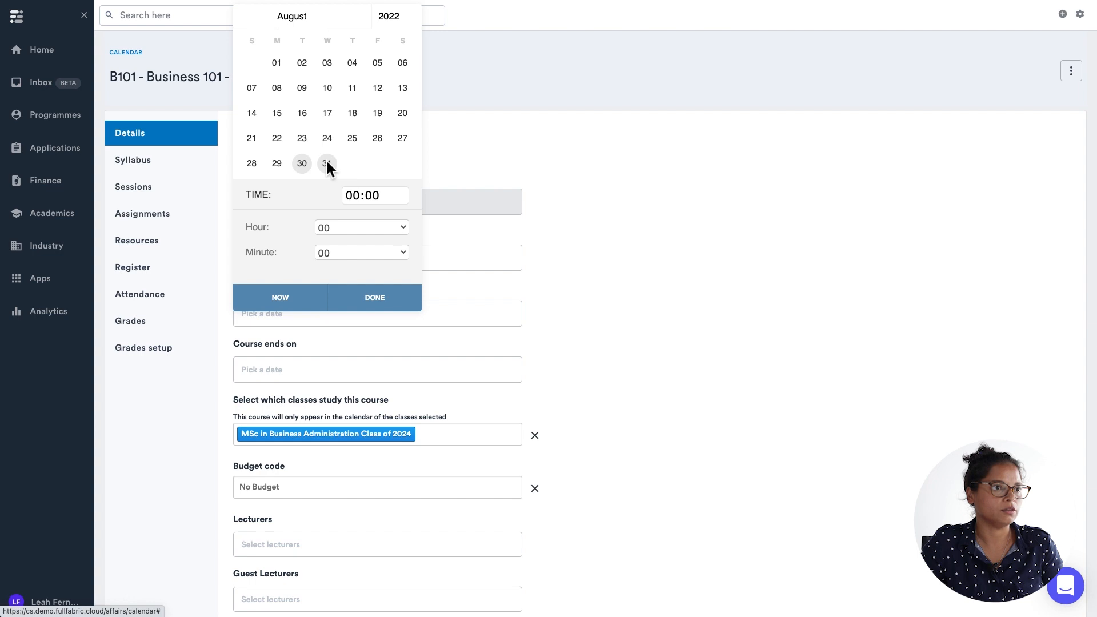
click(380, 296)
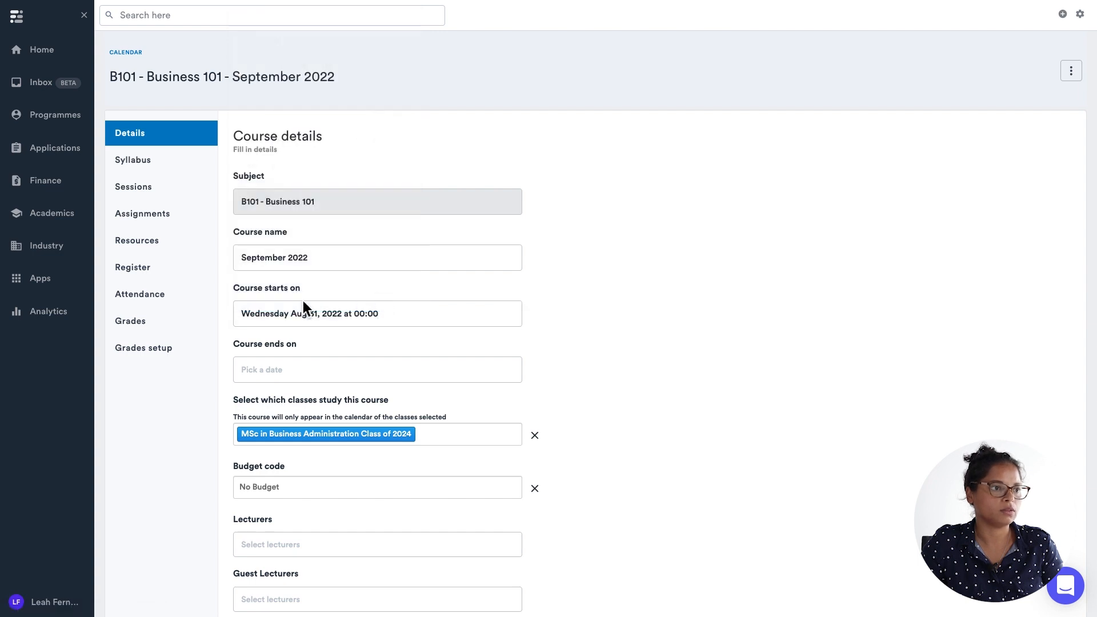
Set the course end date to Saturday Dec 31, 2022 at 00:00.
click(274, 369)
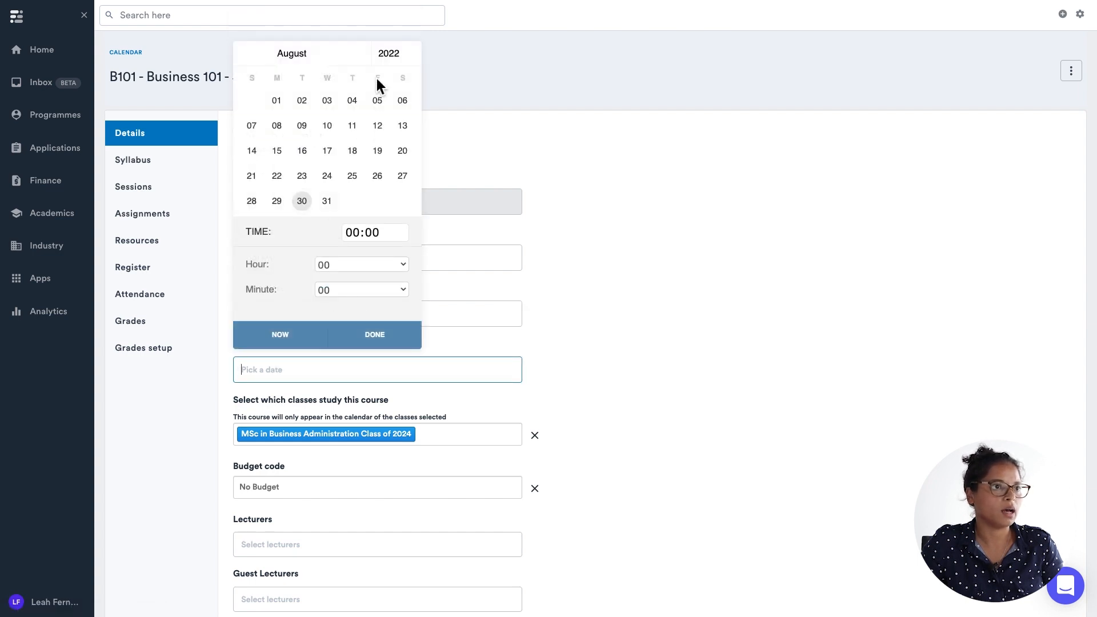
click(299, 52)
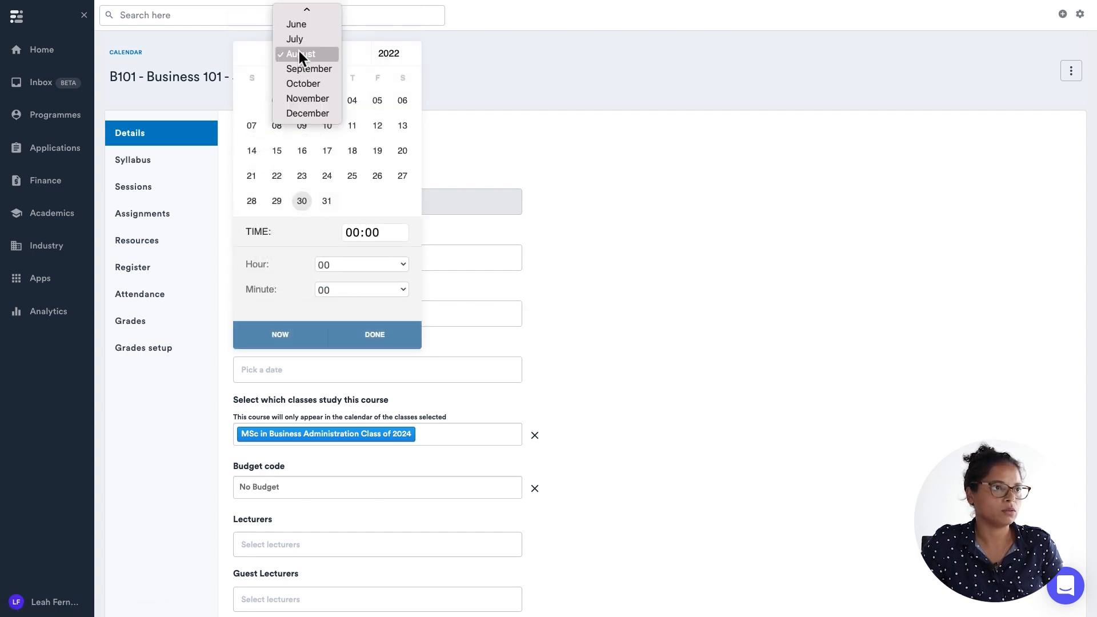
click(301, 114)
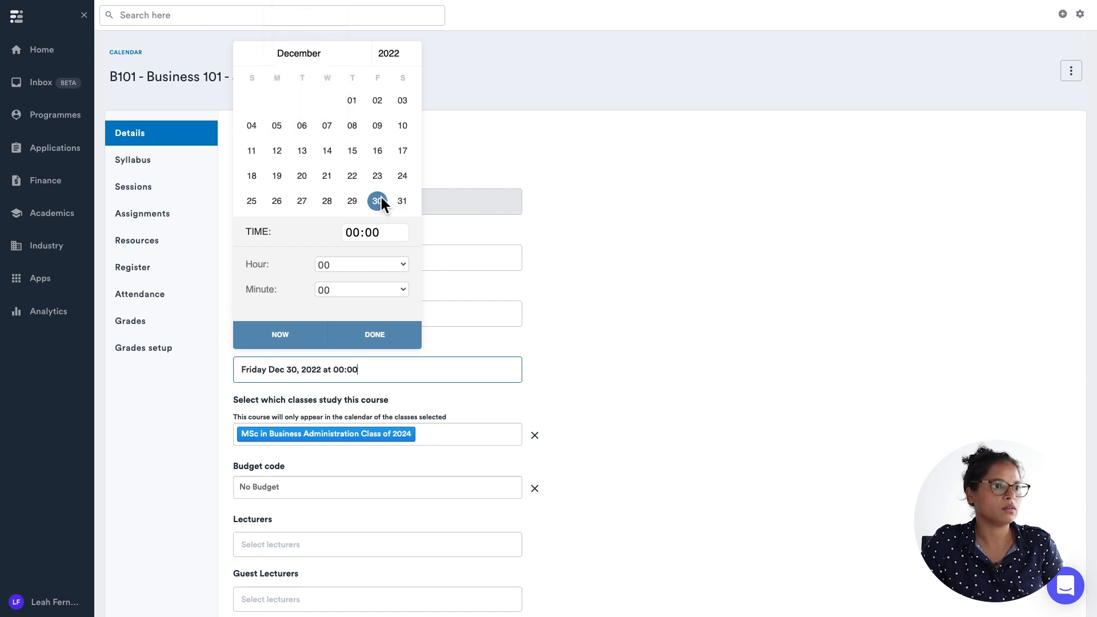
click(406, 202)
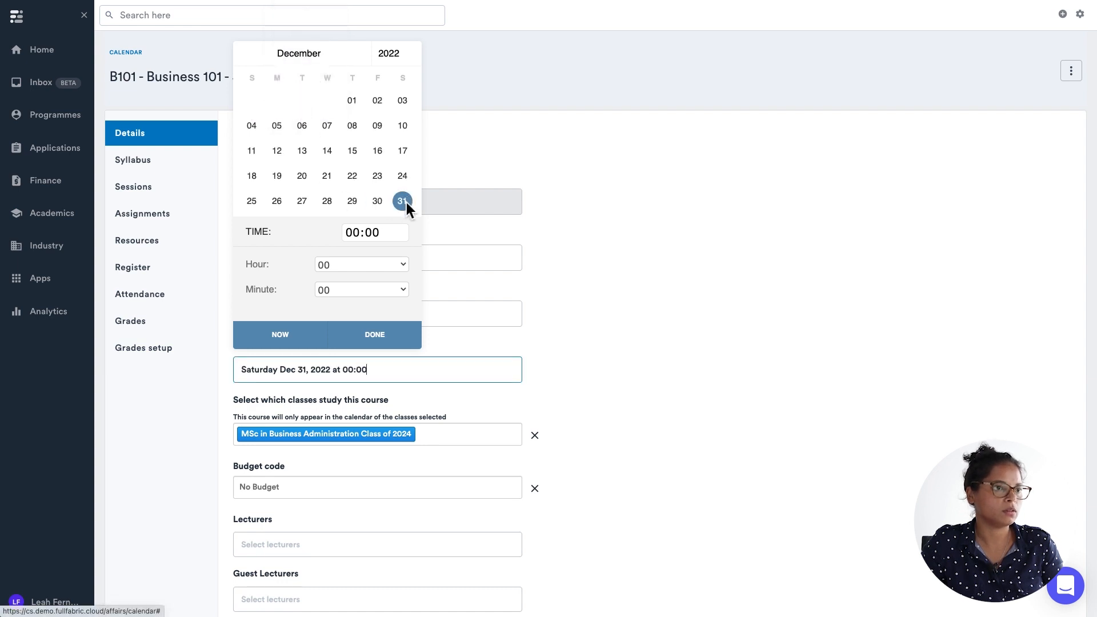
click(379, 335)
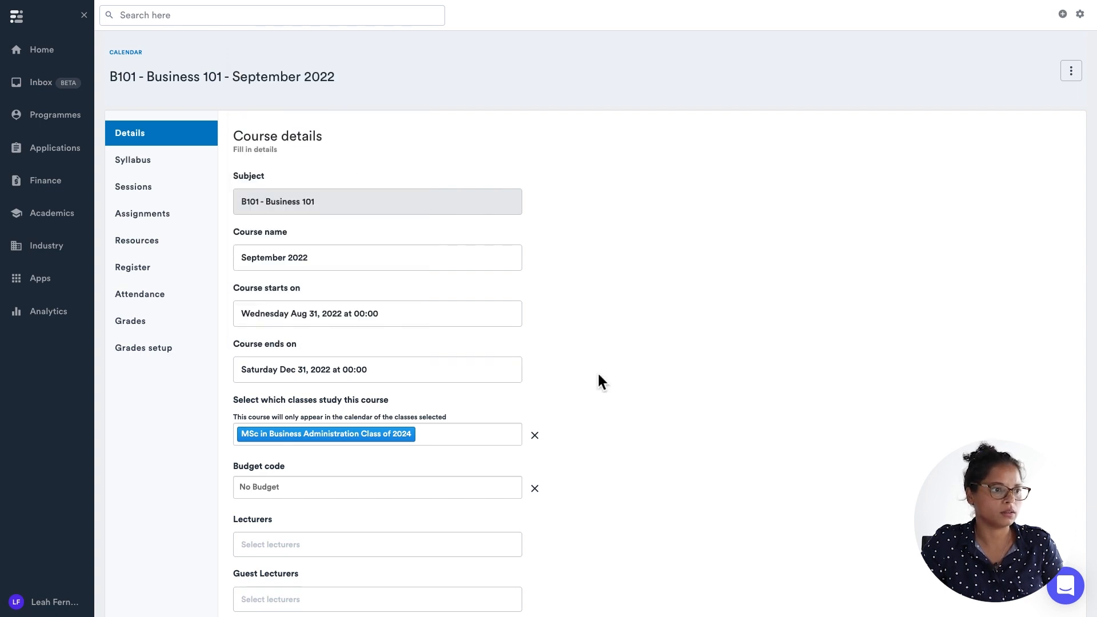
Assign two lecturers to the course from the lecturer list.
scroll(599, 376, down, 3)
scroll(598, 374, down, 1)
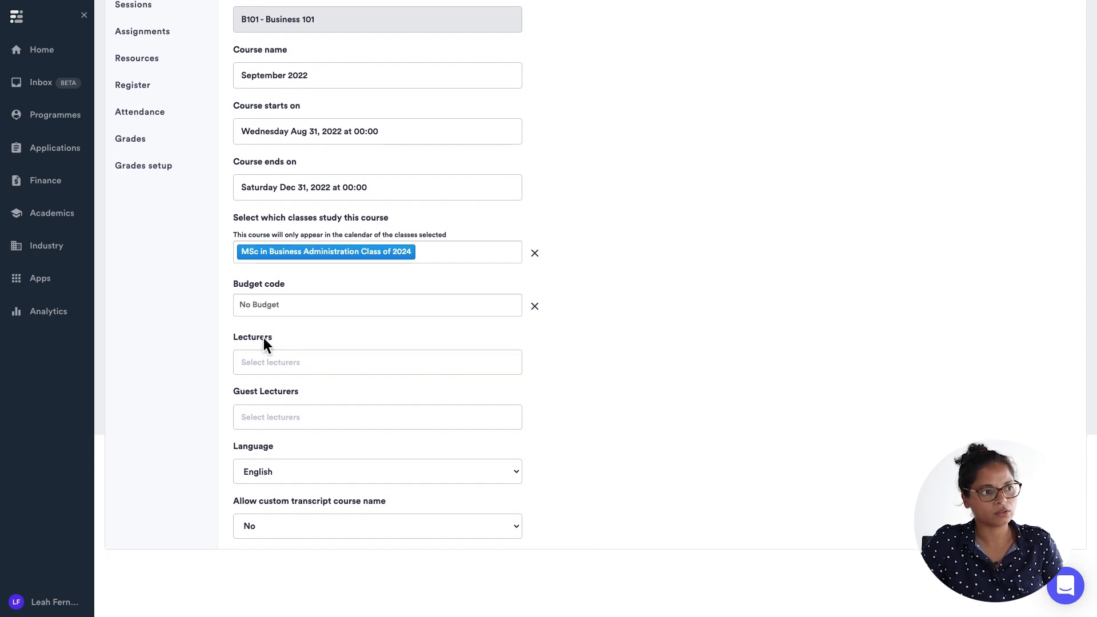
click(273, 363)
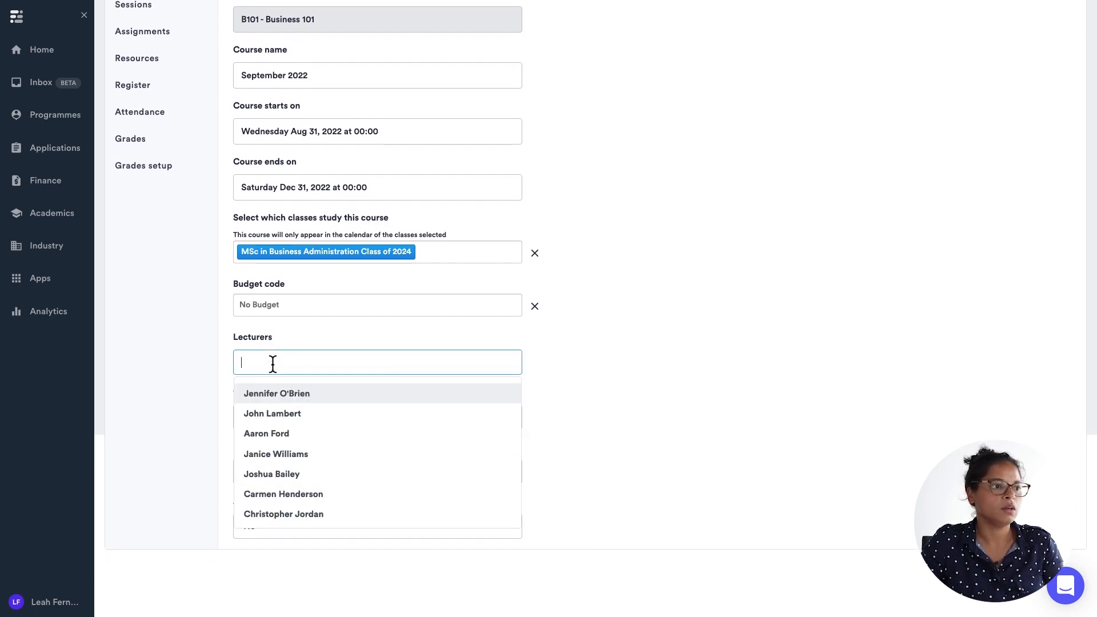
scroll(289, 444, down, 2)
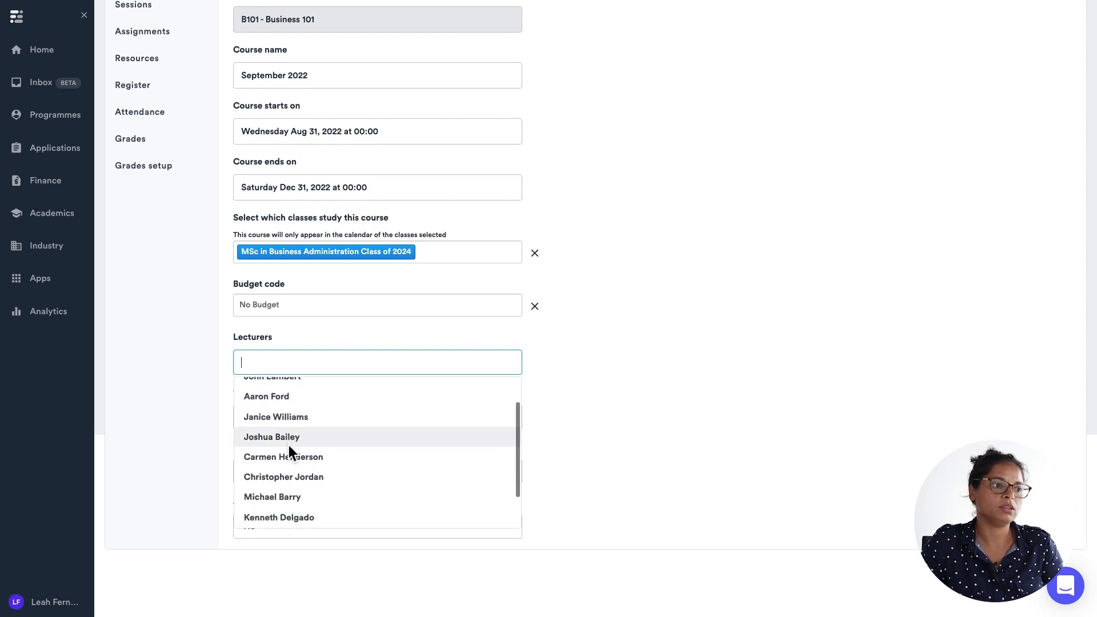
scroll(289, 444, up, 2)
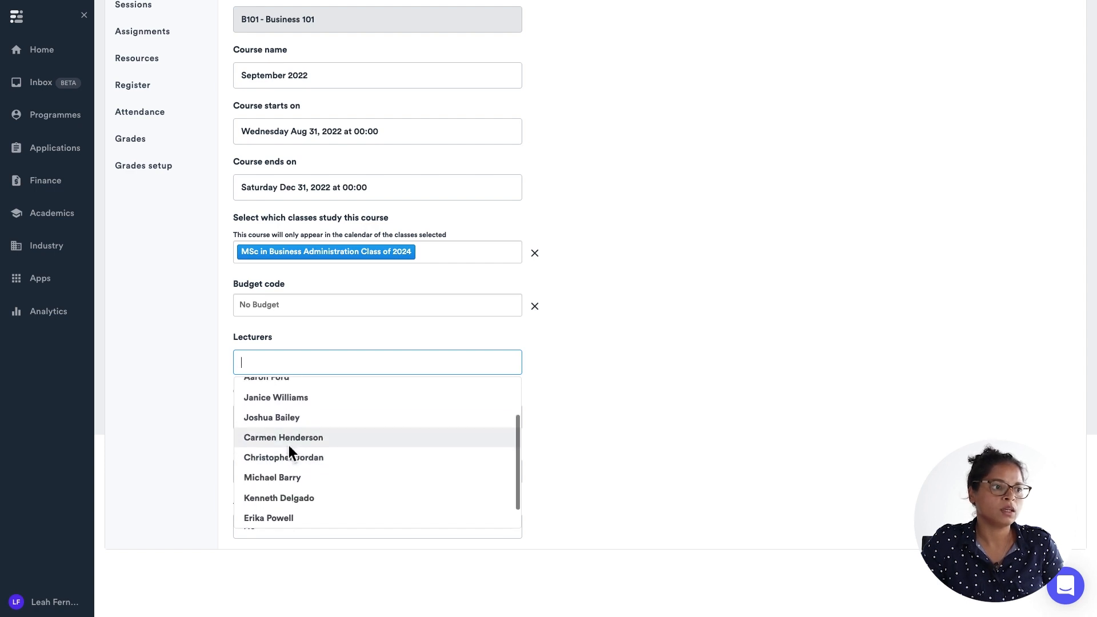
scroll(288, 447, up, 1)
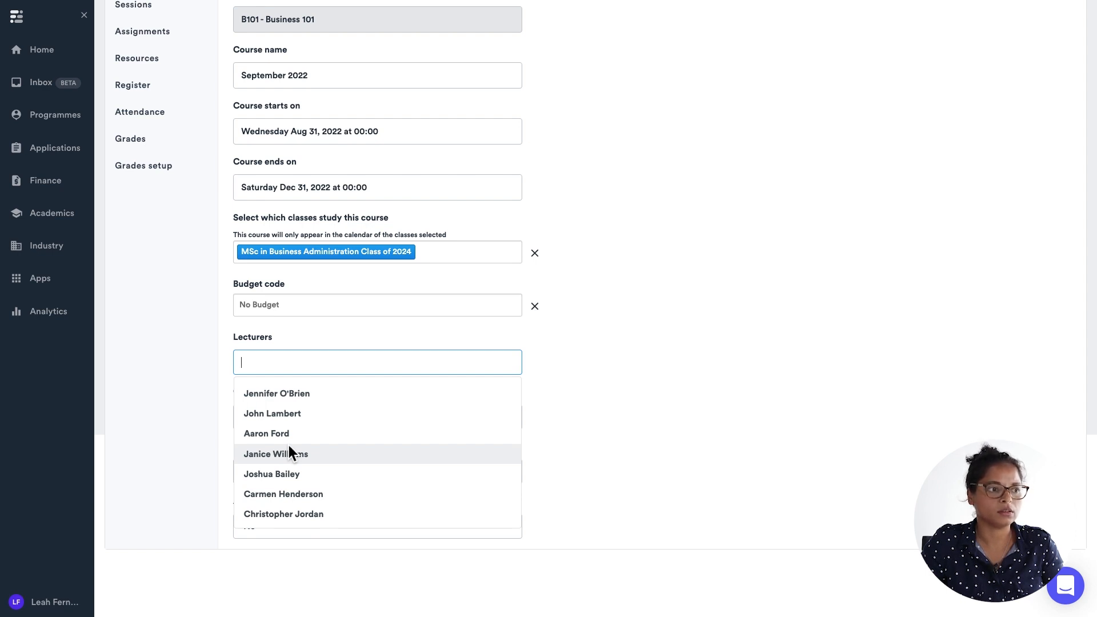
click(385, 395)
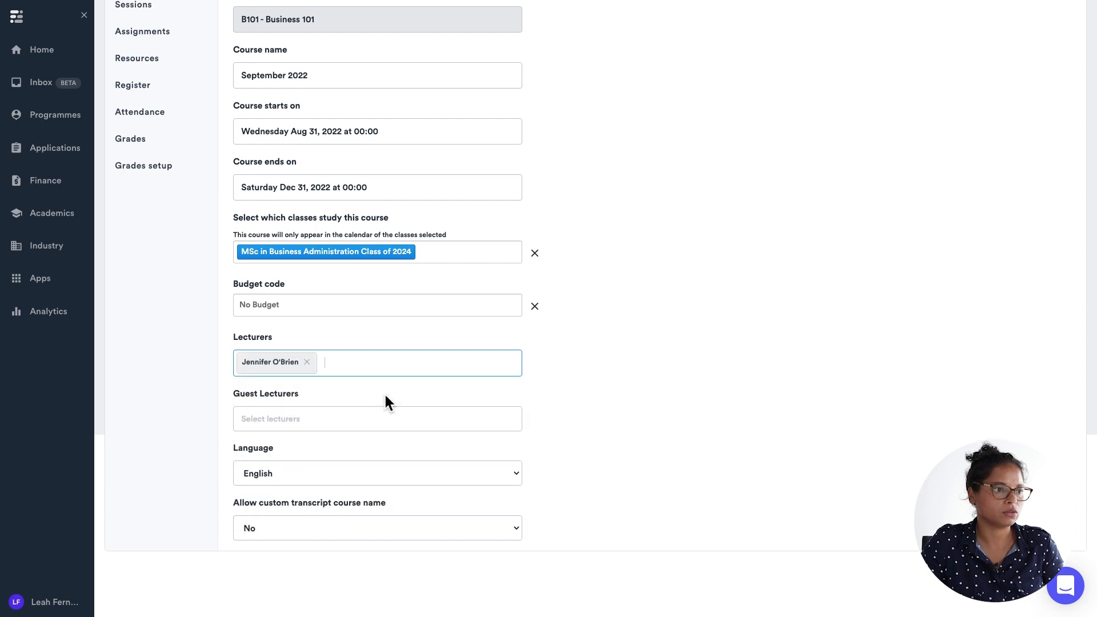
click(342, 366)
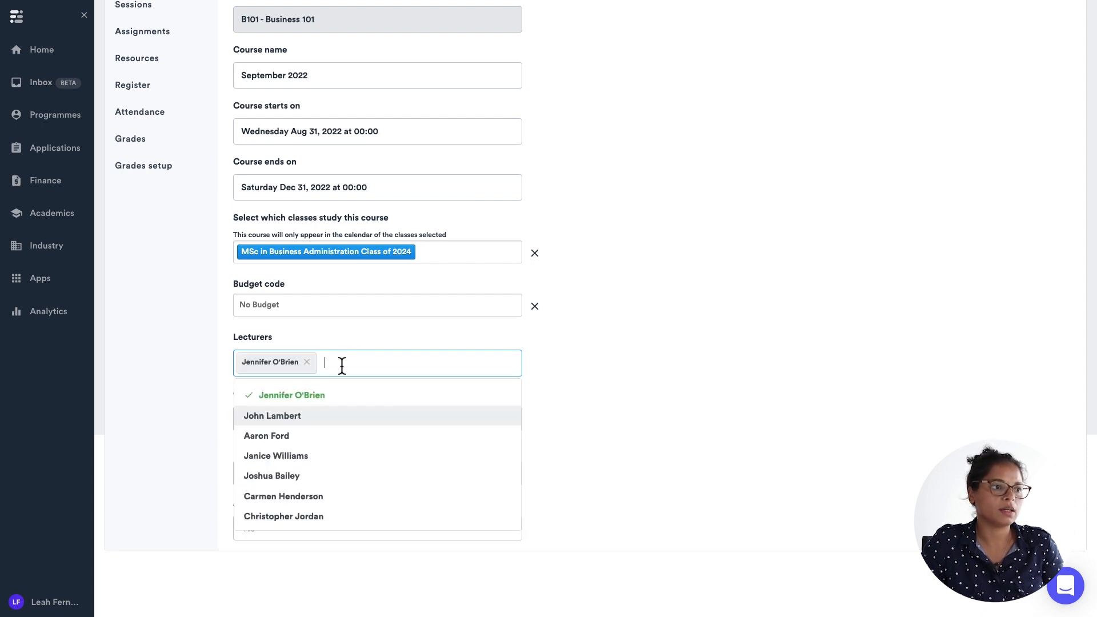
click(338, 436)
click(646, 366)
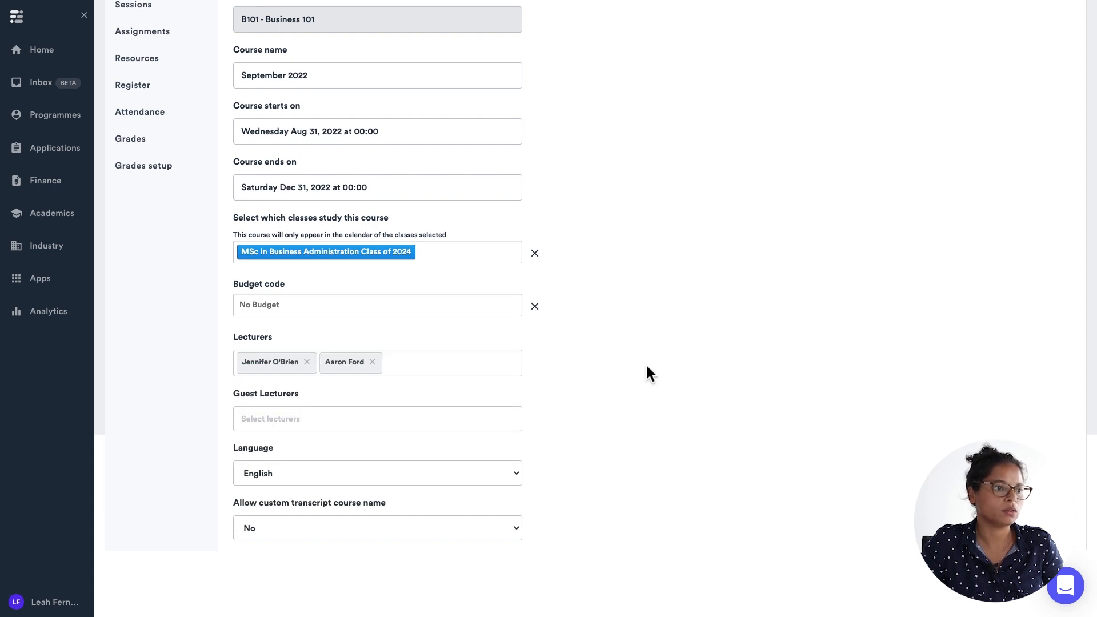
scroll(646, 368, down, 1)
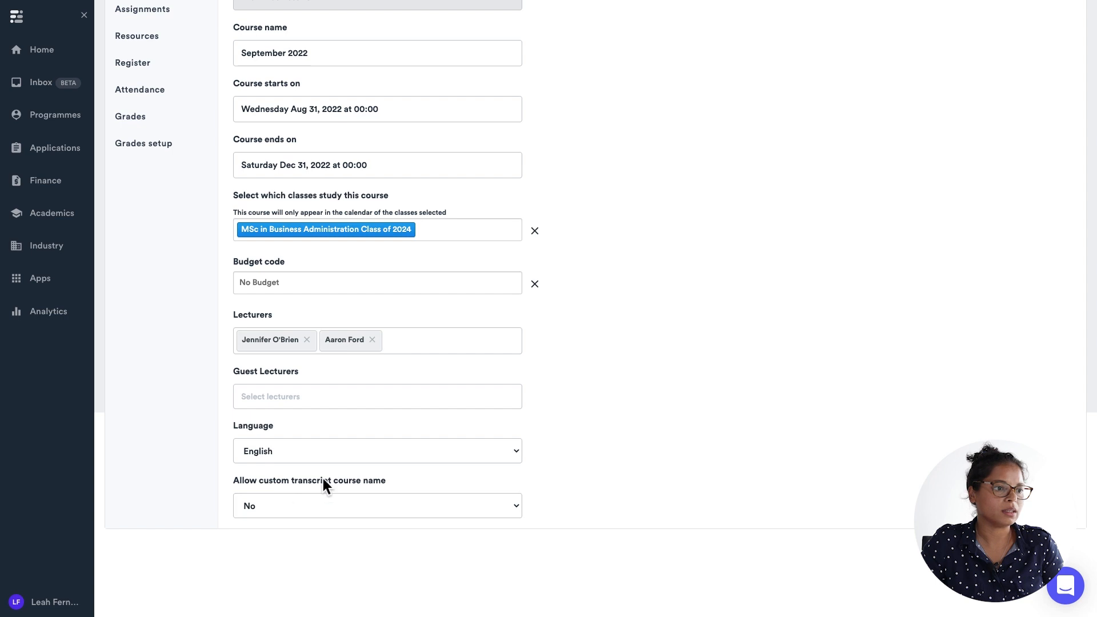
click(376, 505)
click(375, 505)
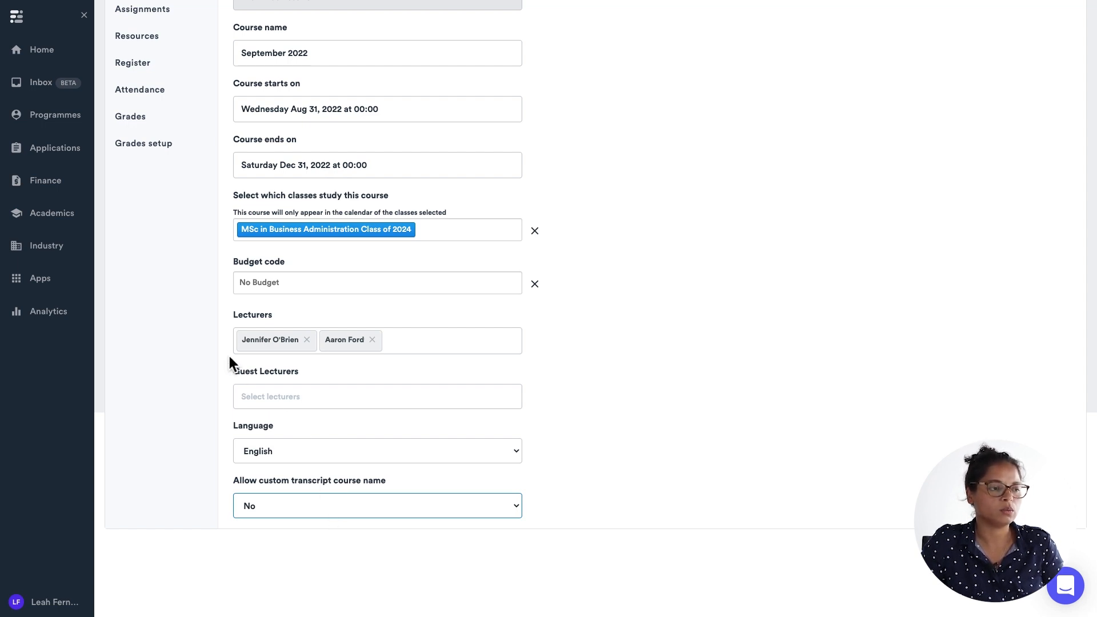
Open the course's Sessions section.
scroll(228, 355, up, 5)
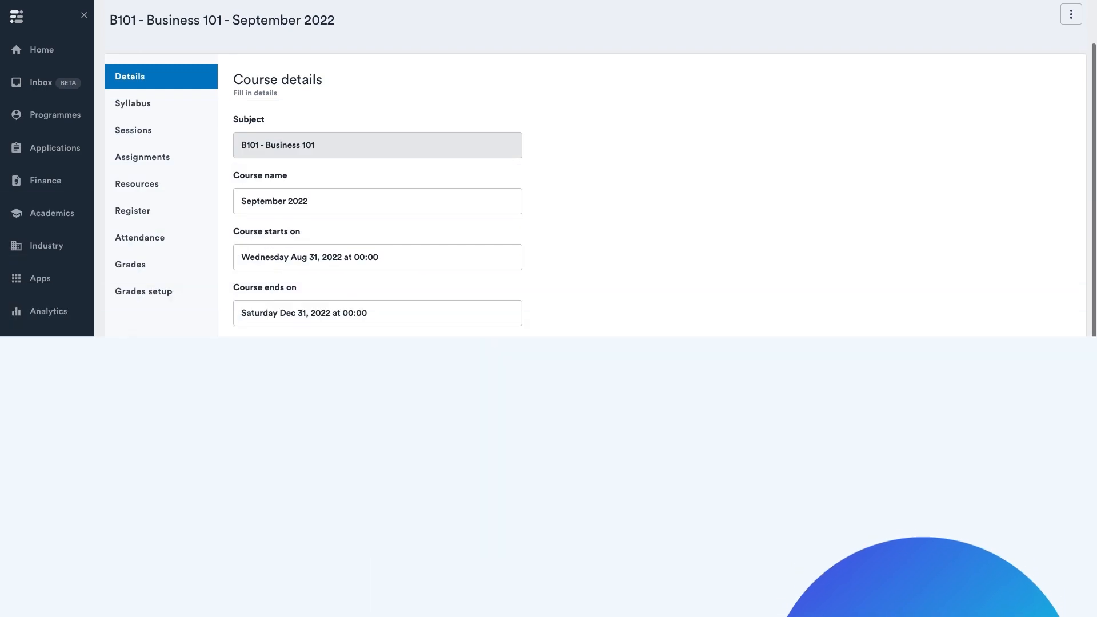
click(130, 132)
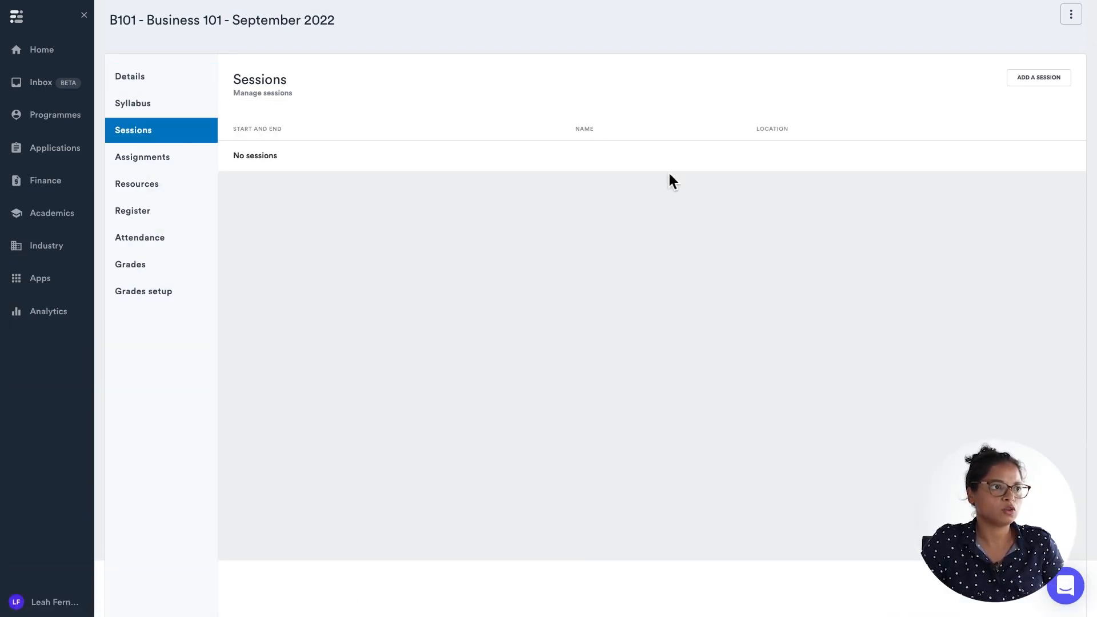
Start a new session for the course named Intro, located in Room 1.1.2.
click(1044, 77)
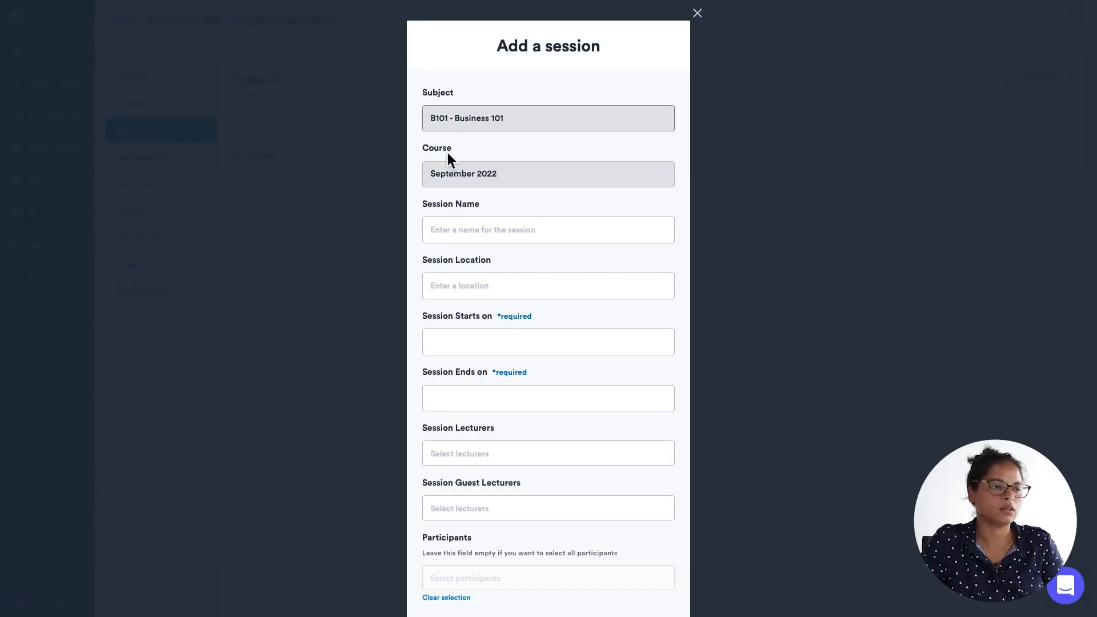
click(492, 234)
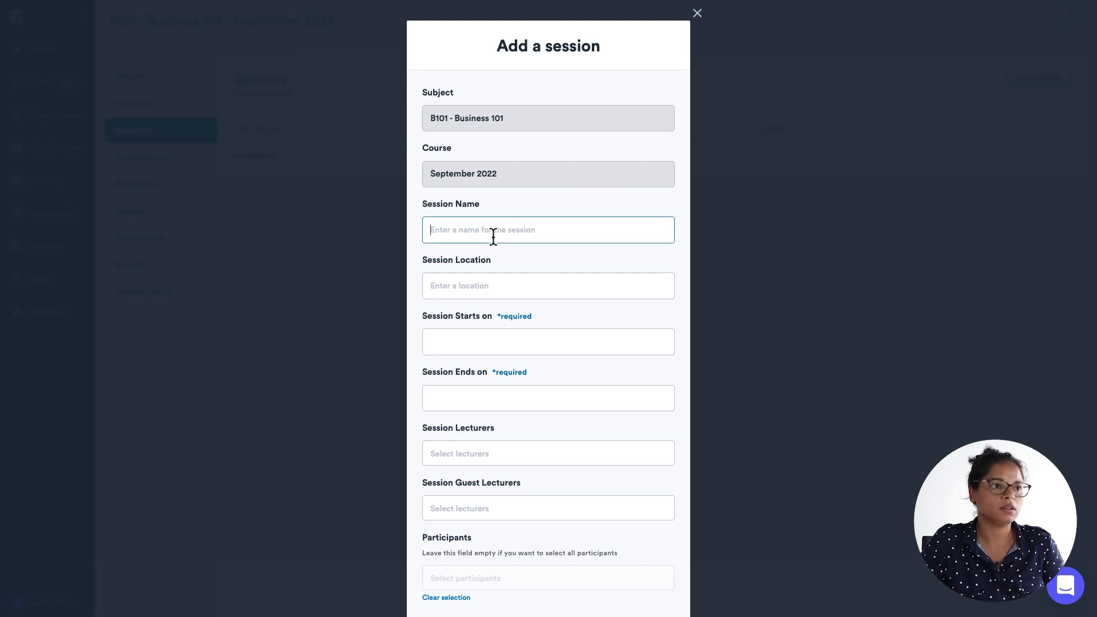
text(Intro)
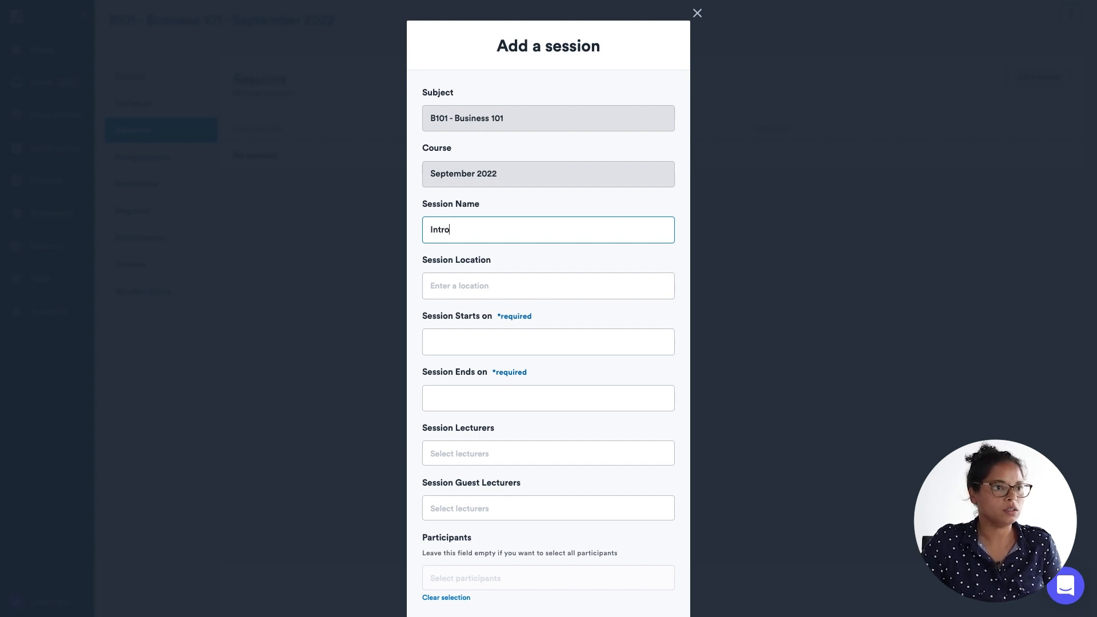
click(489, 288)
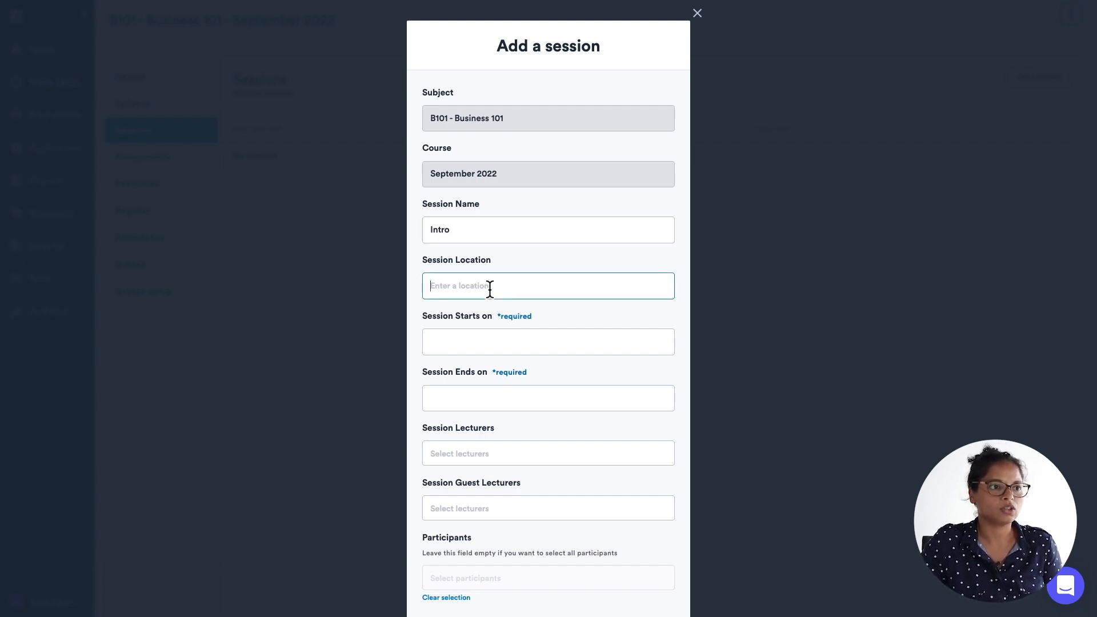
text(Room 1.)
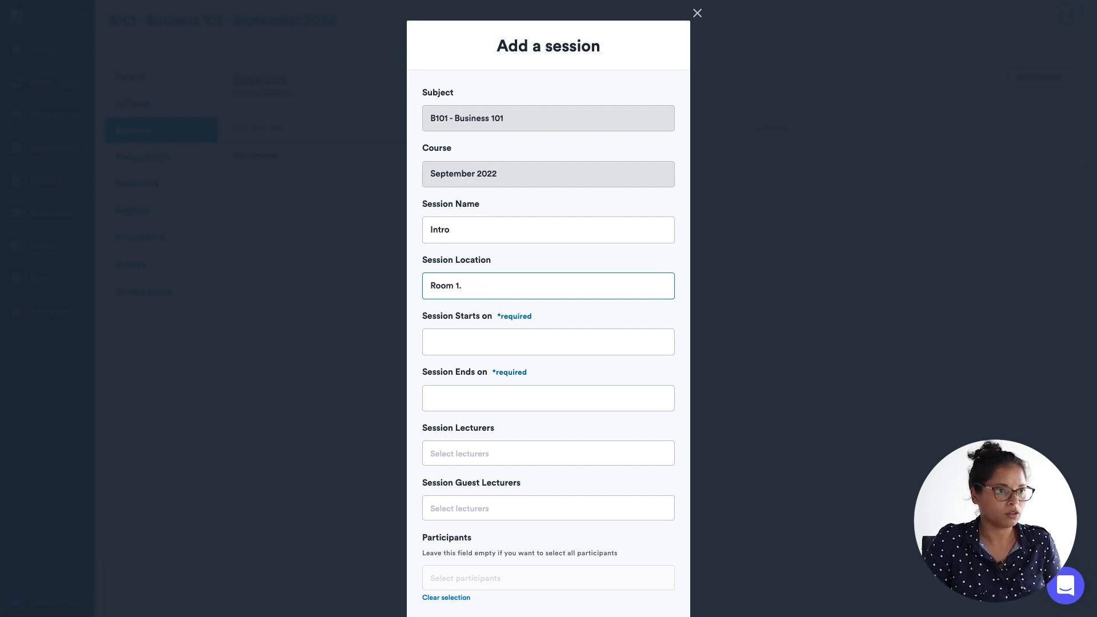
text(1)
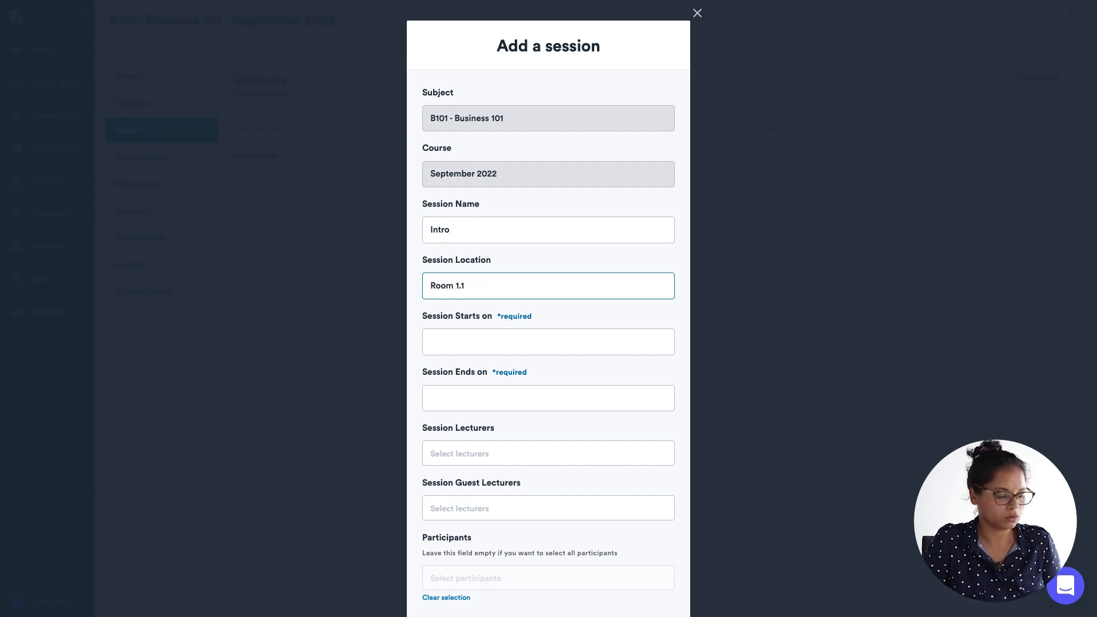
text(.2)
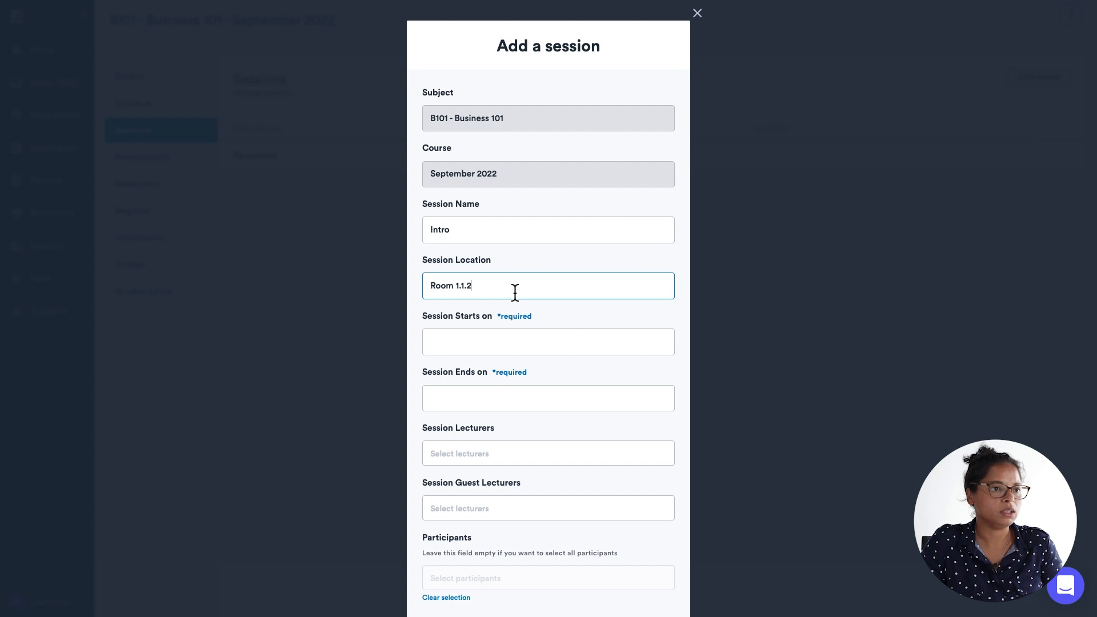
Set the session start to Thursday Sep 1, 2022 at 09:00.
scroll(577, 348, down, 2)
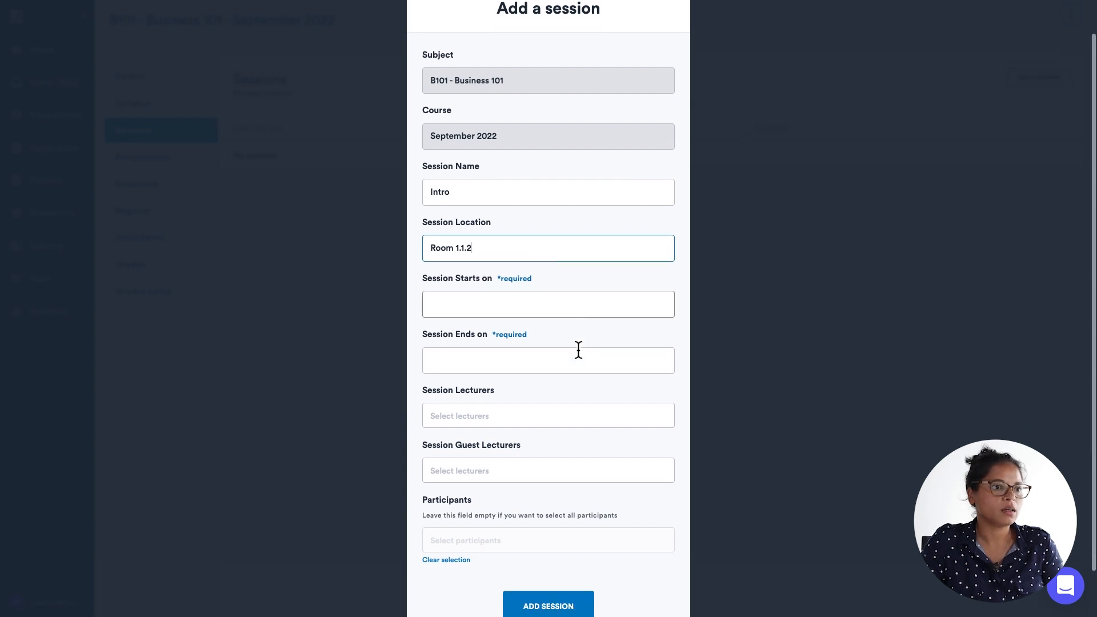
click(448, 308)
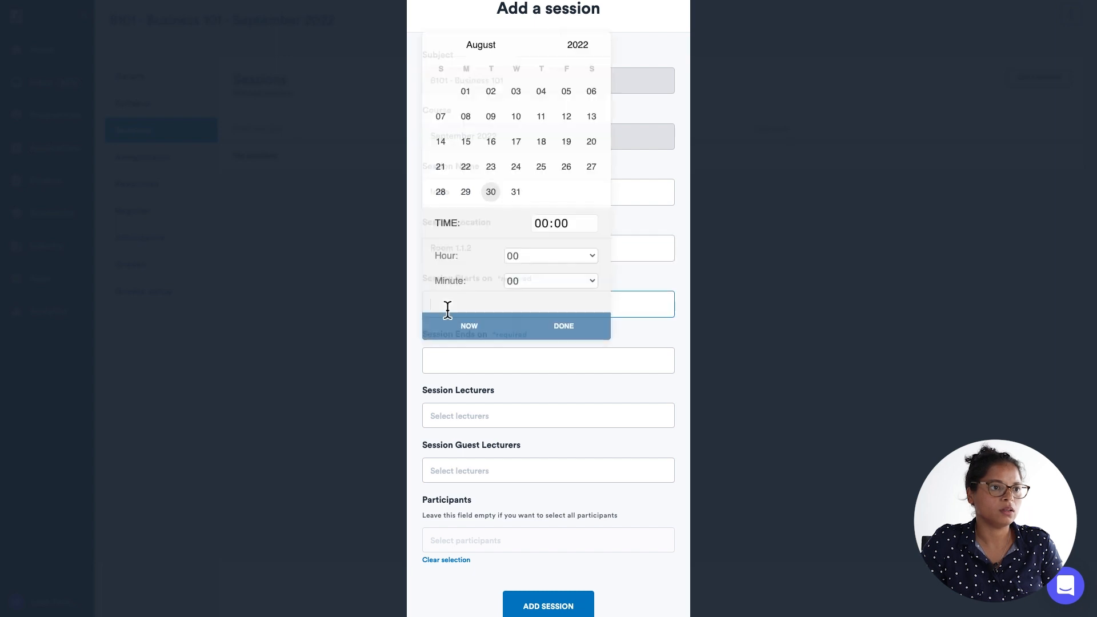
click(493, 48)
click(491, 61)
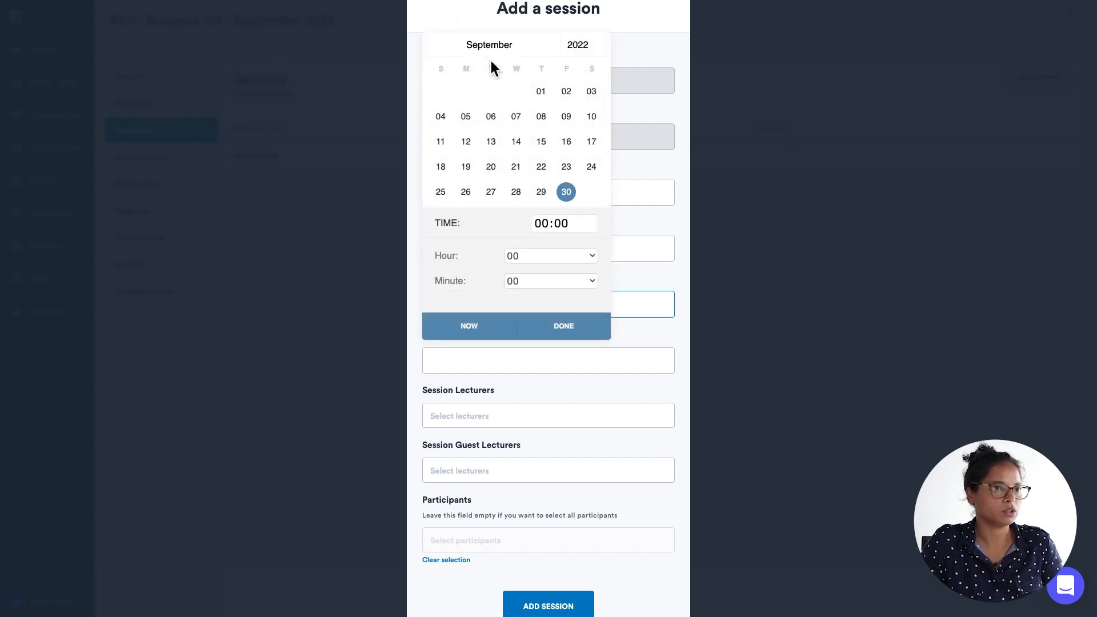
click(540, 91)
click(542, 258)
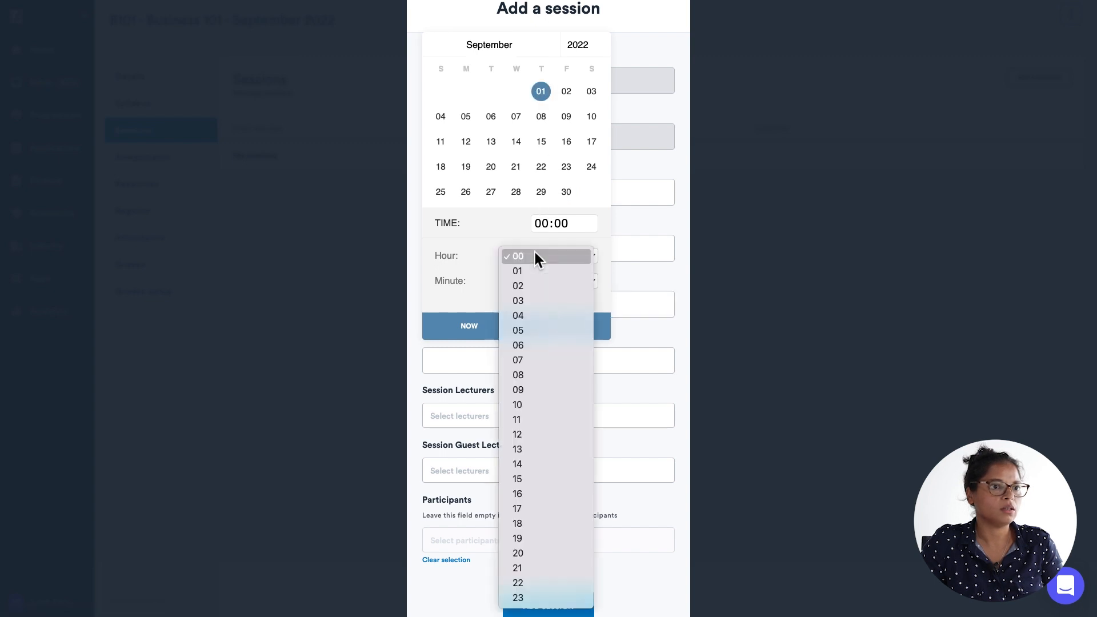
click(543, 391)
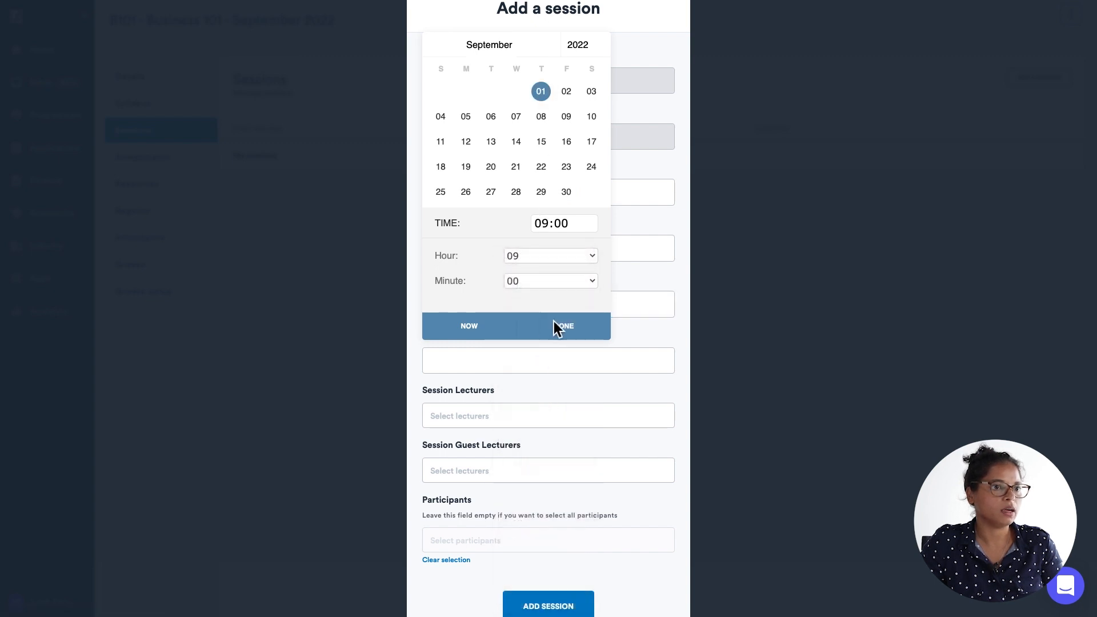
click(570, 323)
Set the session end to Thursday Sep 1, 2022 at 10:00.
click(491, 367)
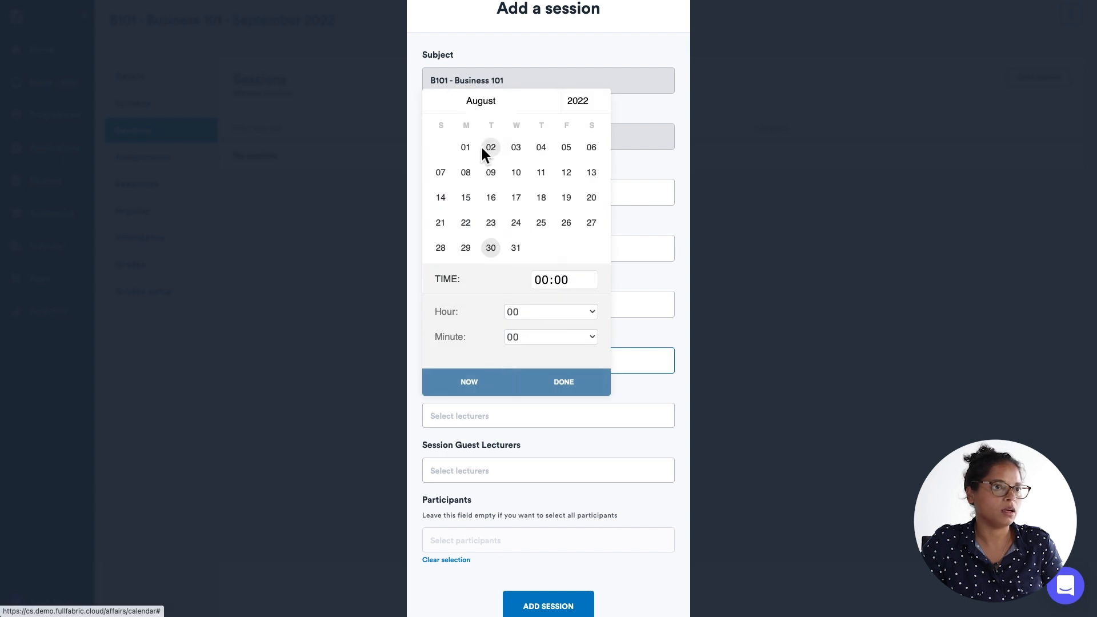
click(485, 102)
click(485, 121)
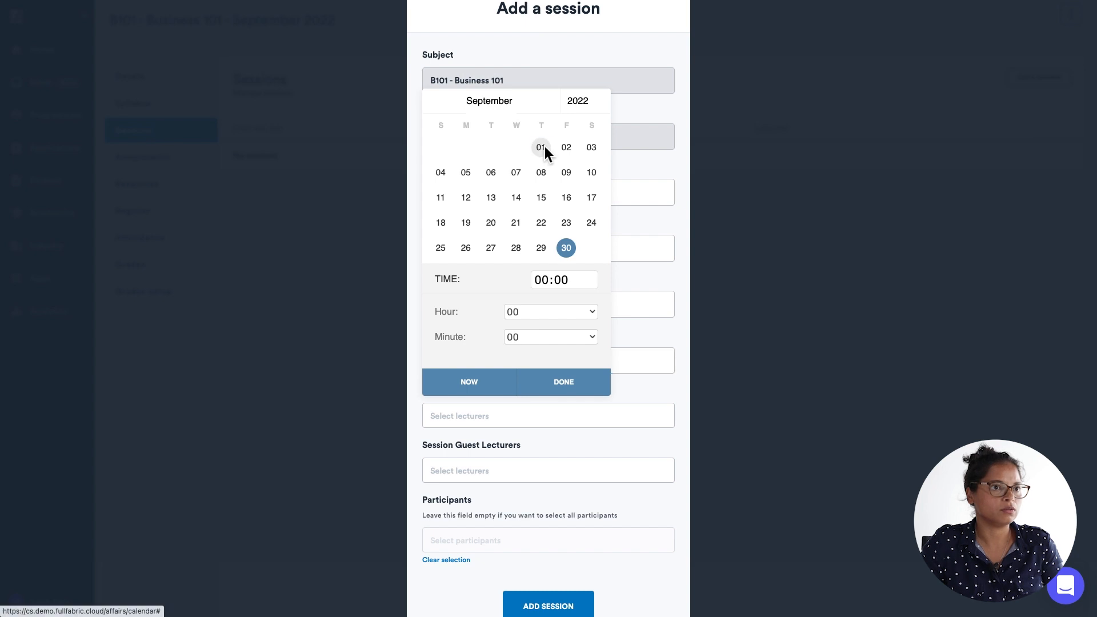
click(540, 147)
click(563, 313)
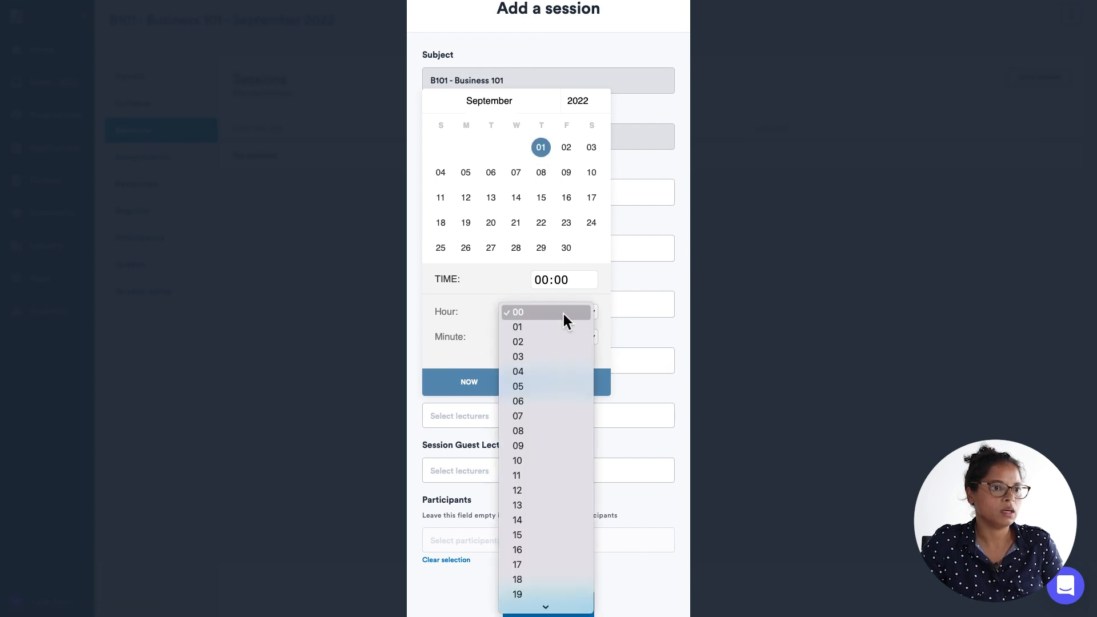
click(553, 461)
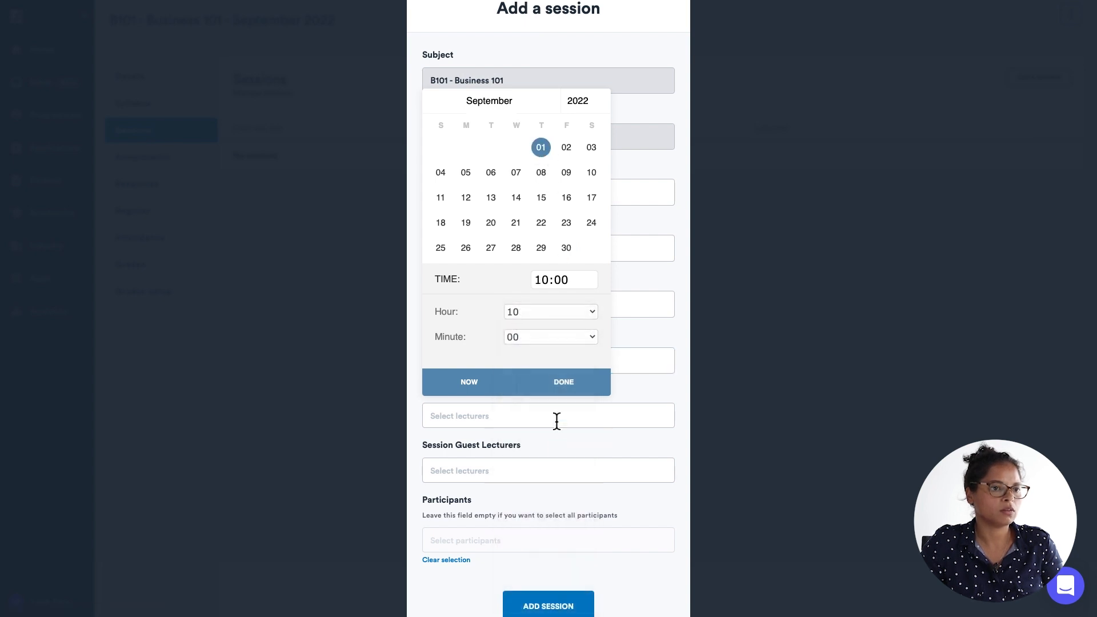
click(562, 382)
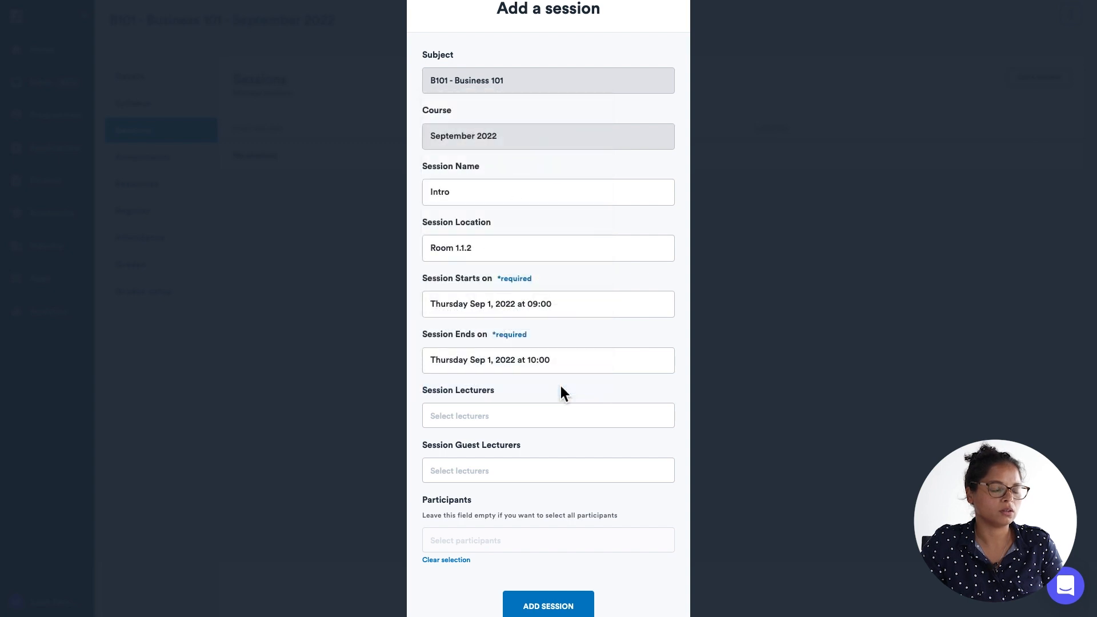
Add the session without selecting any session lecturers.
scroll(560, 385, down, 2)
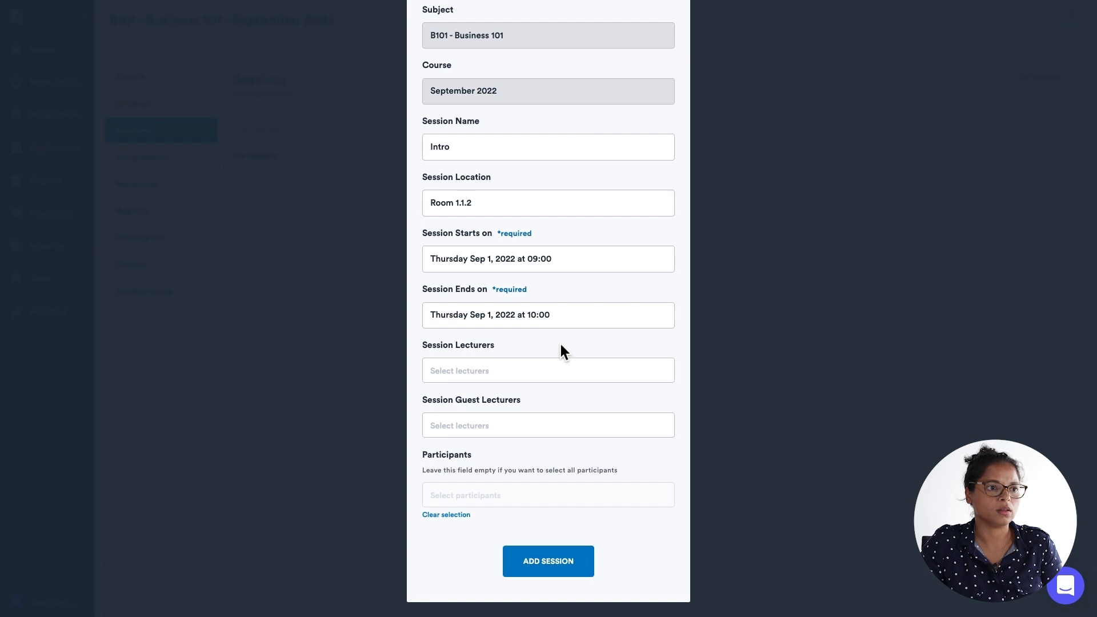
click(474, 372)
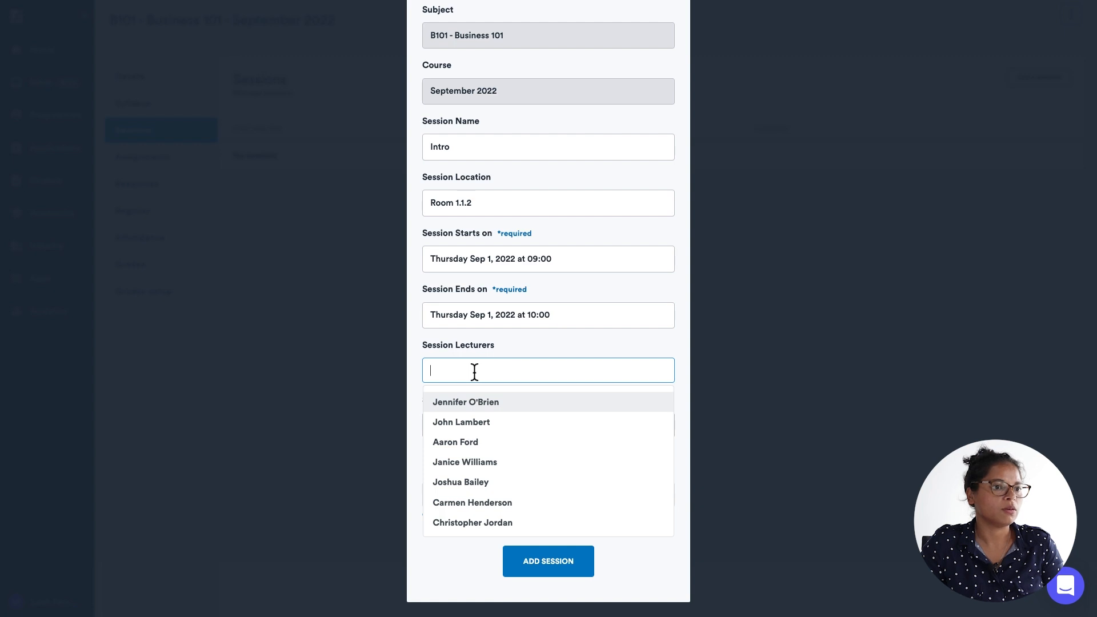
click(524, 344)
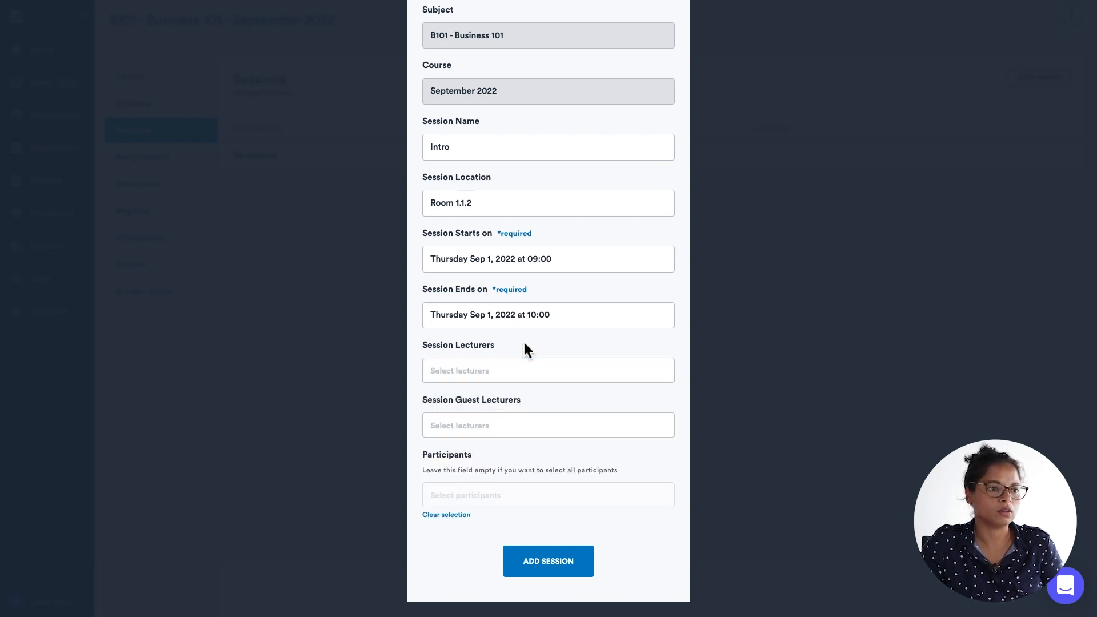
click(536, 563)
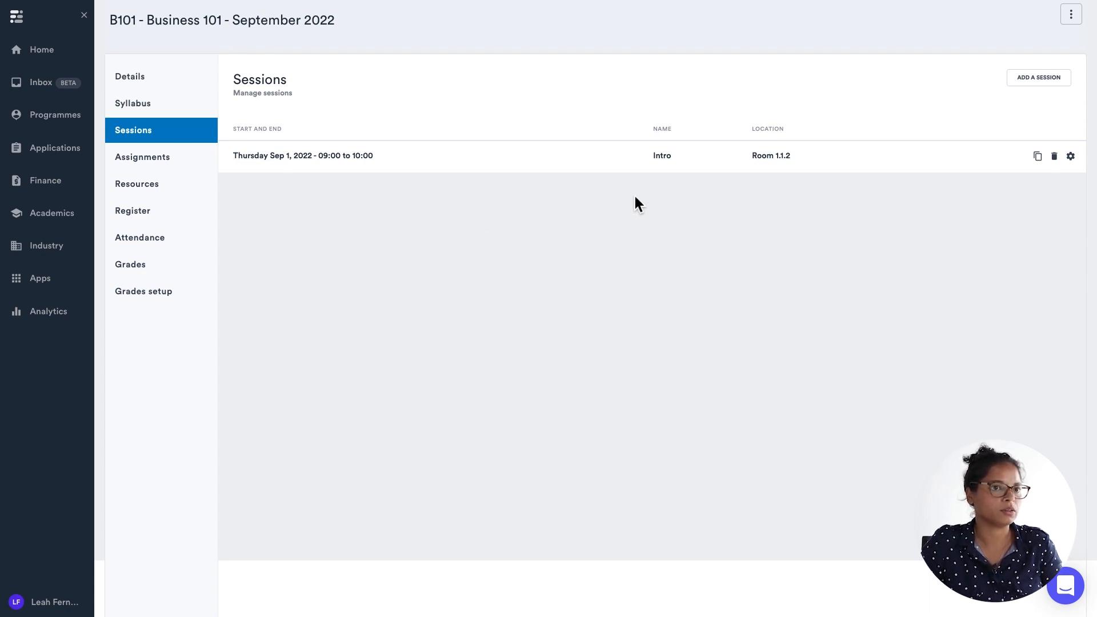
click(1037, 157)
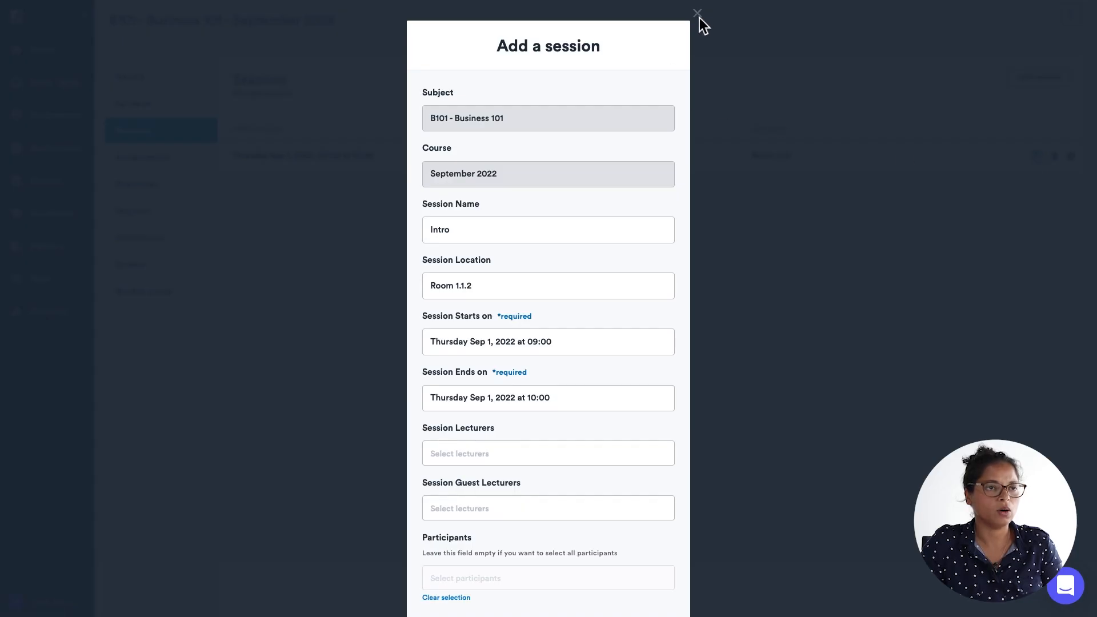
scroll(635, 225, down, 2)
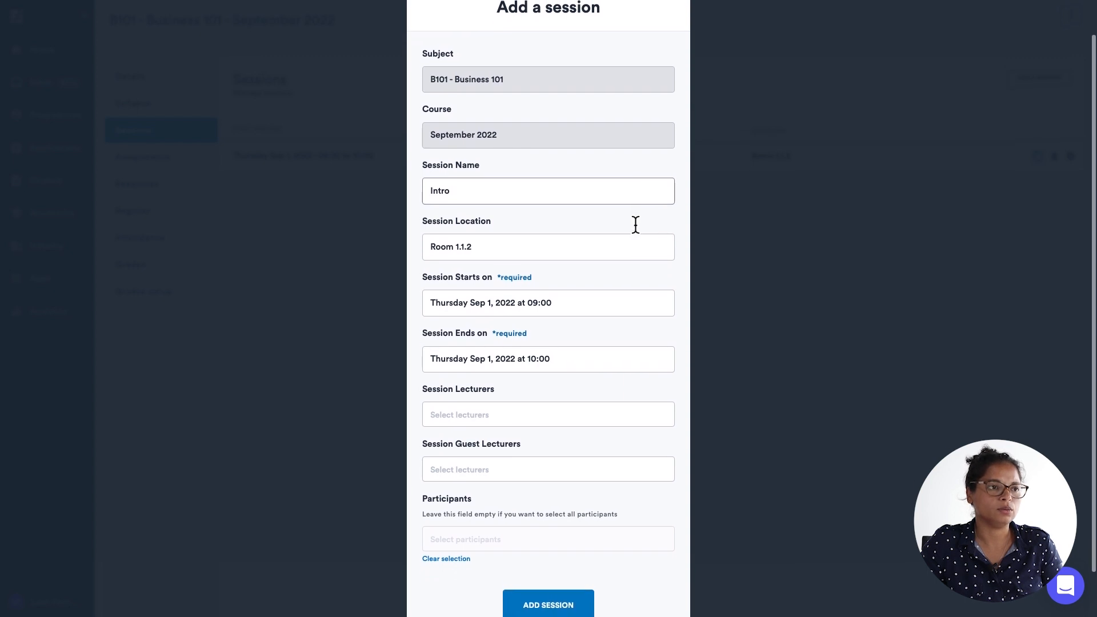
scroll(635, 225, down, 2)
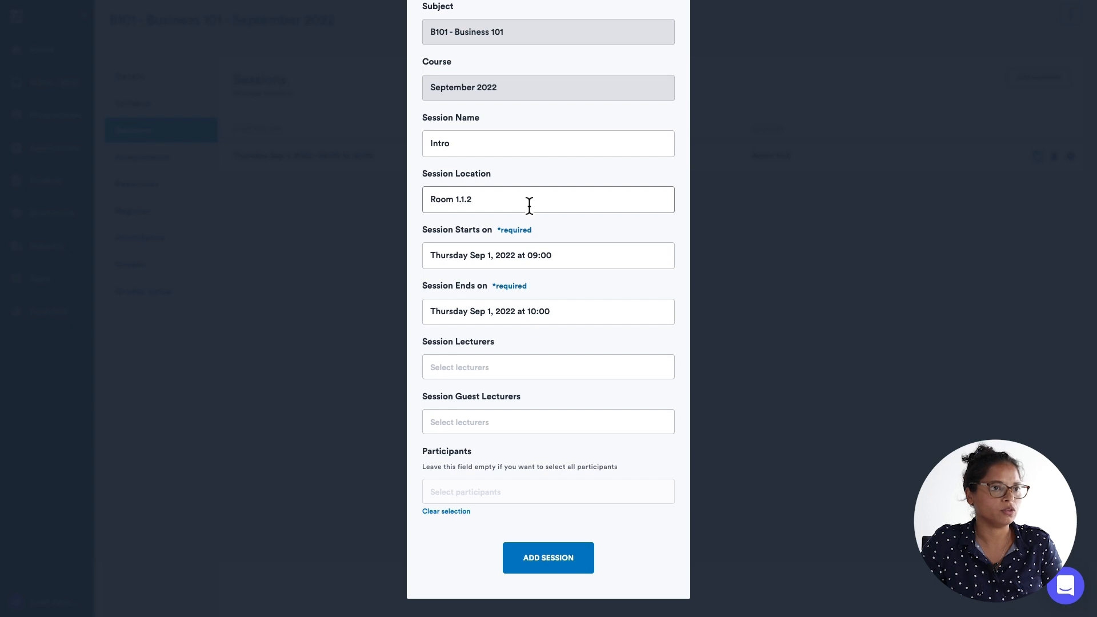
scroll(529, 205, up, 3)
click(697, 12)
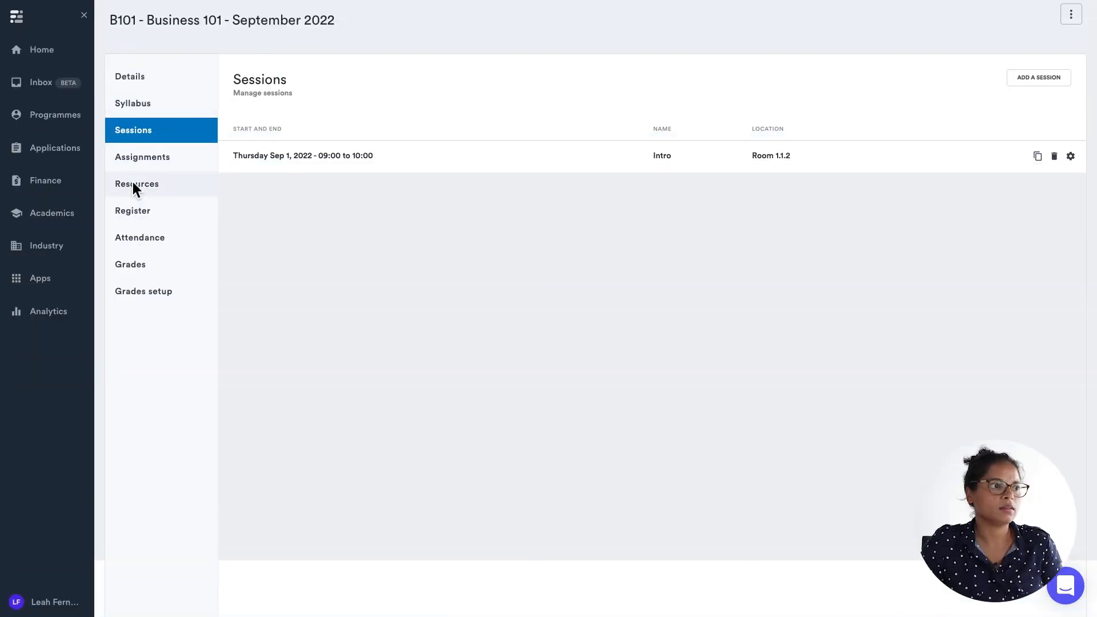
In Grades setup, add a partial grade named Group Assigment with a weight of 20.
click(132, 292)
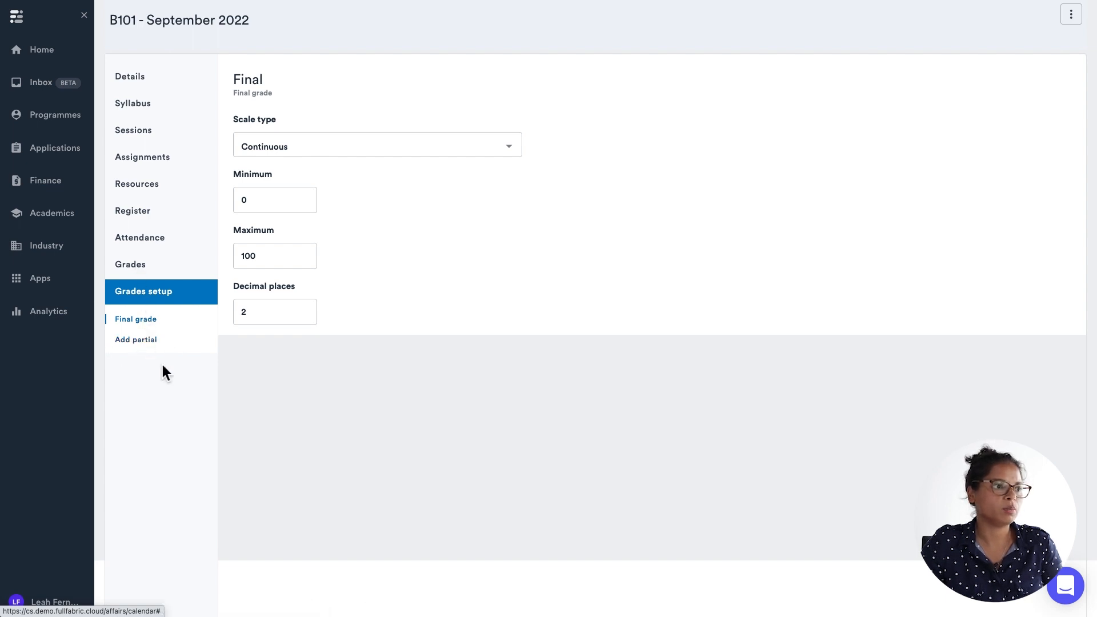
click(137, 341)
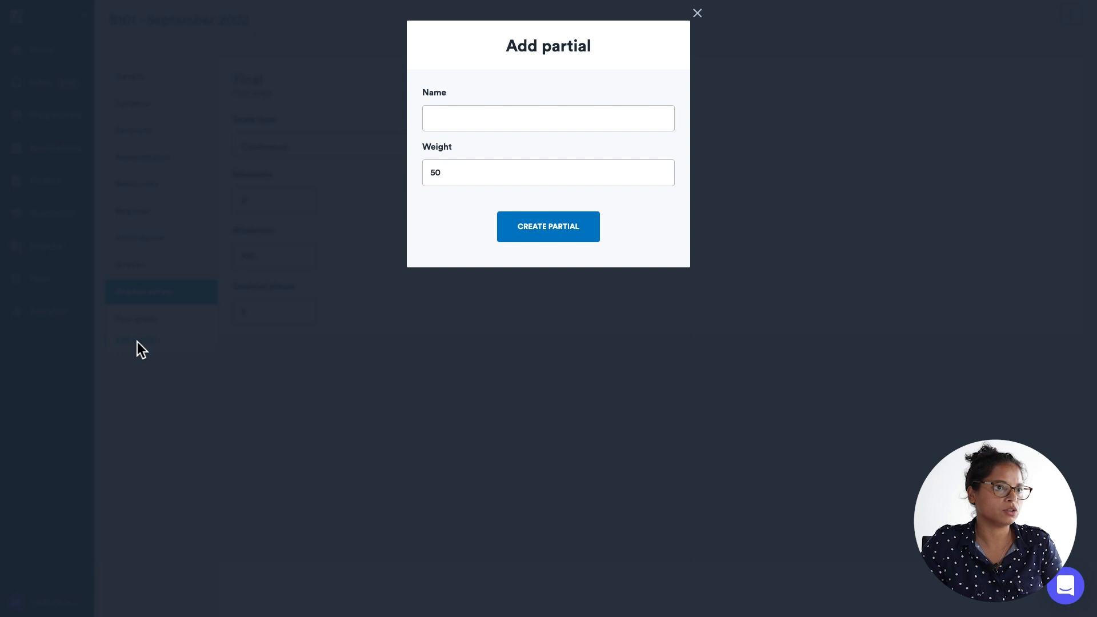
click(444, 121)
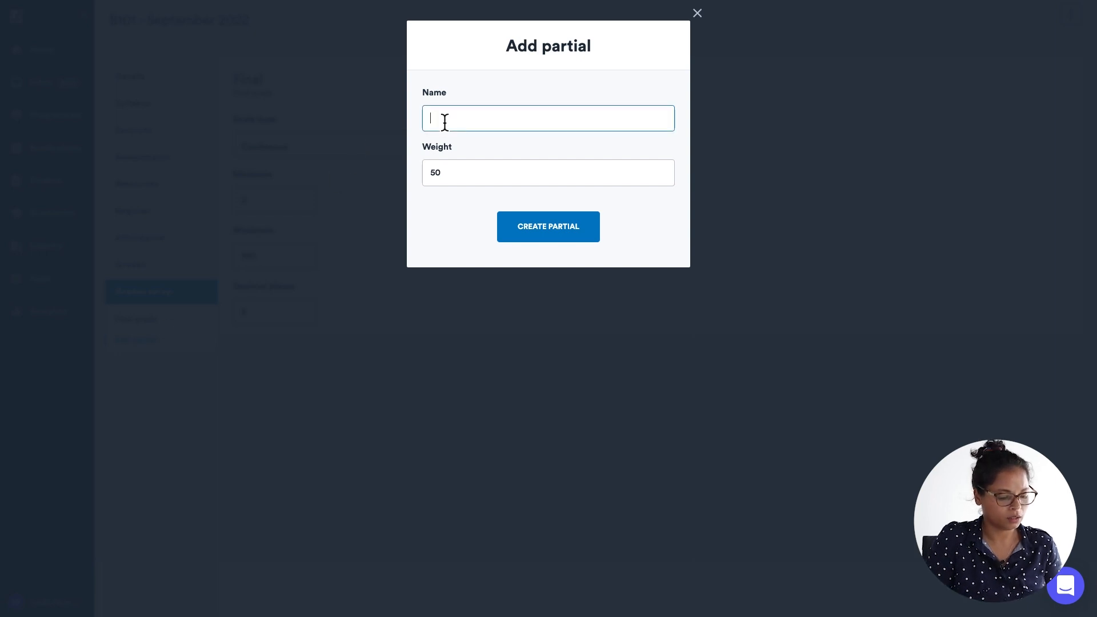
text(Group Assigment)
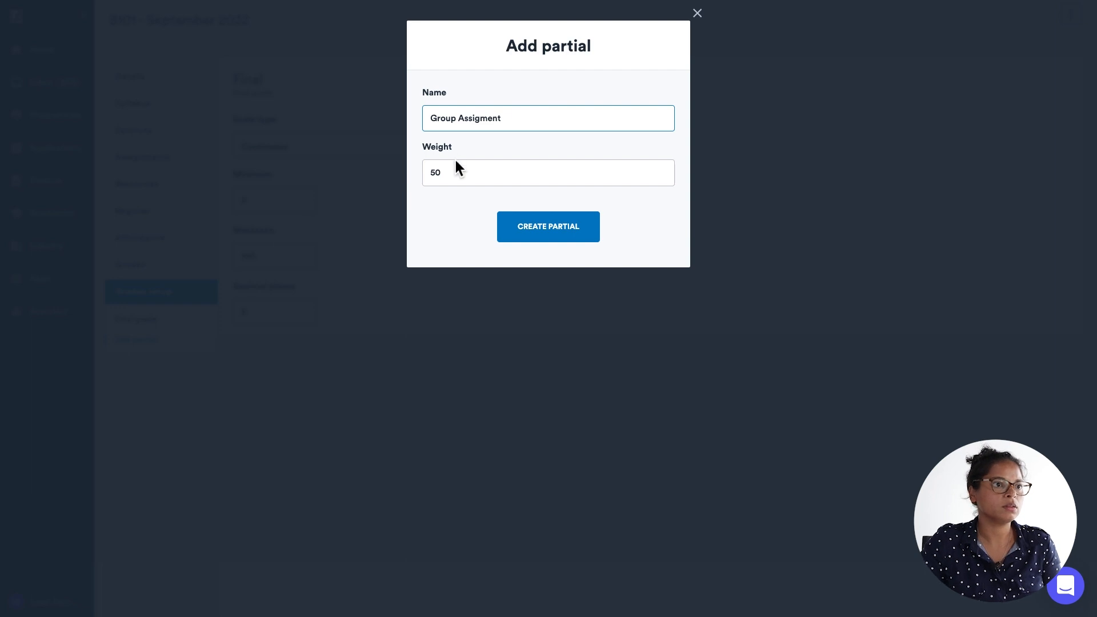
click(458, 176)
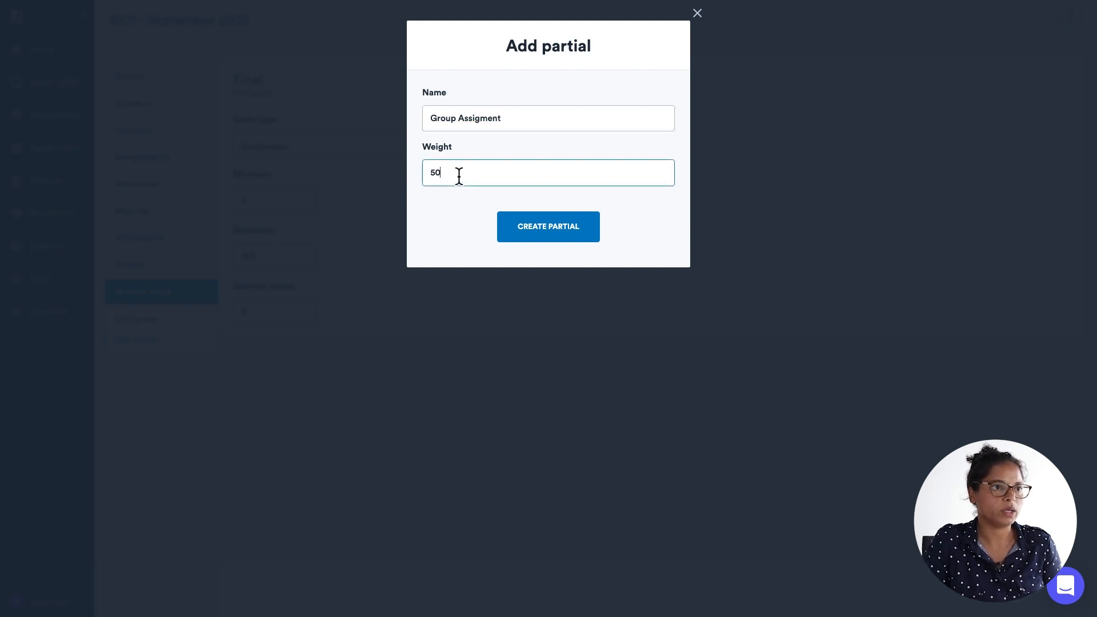
key(BackSpace)
key(BackSpace)
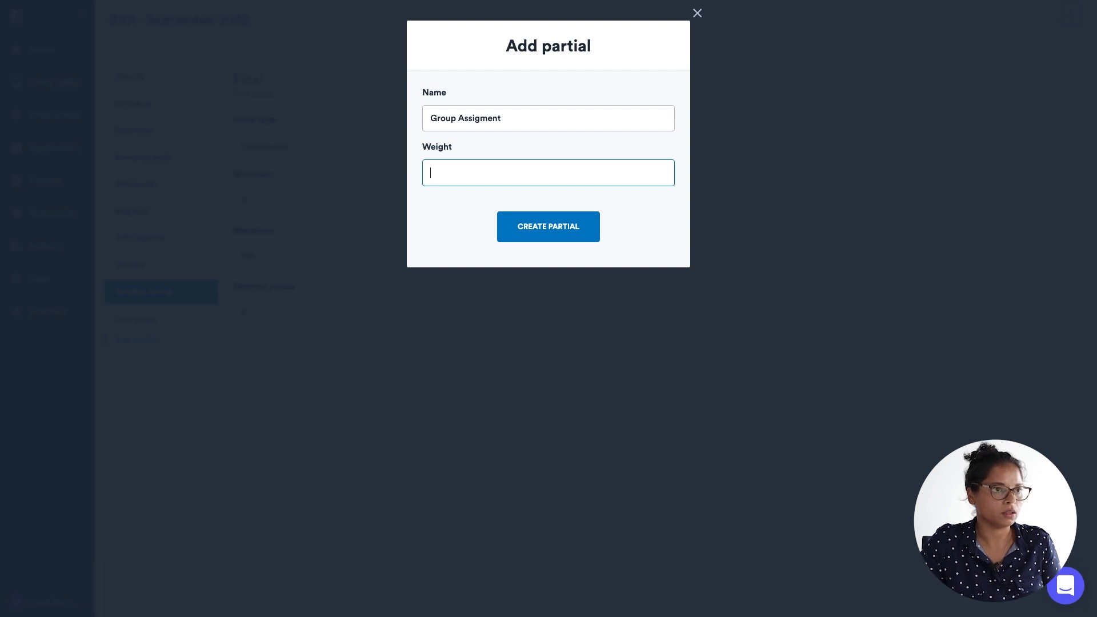
text(20)
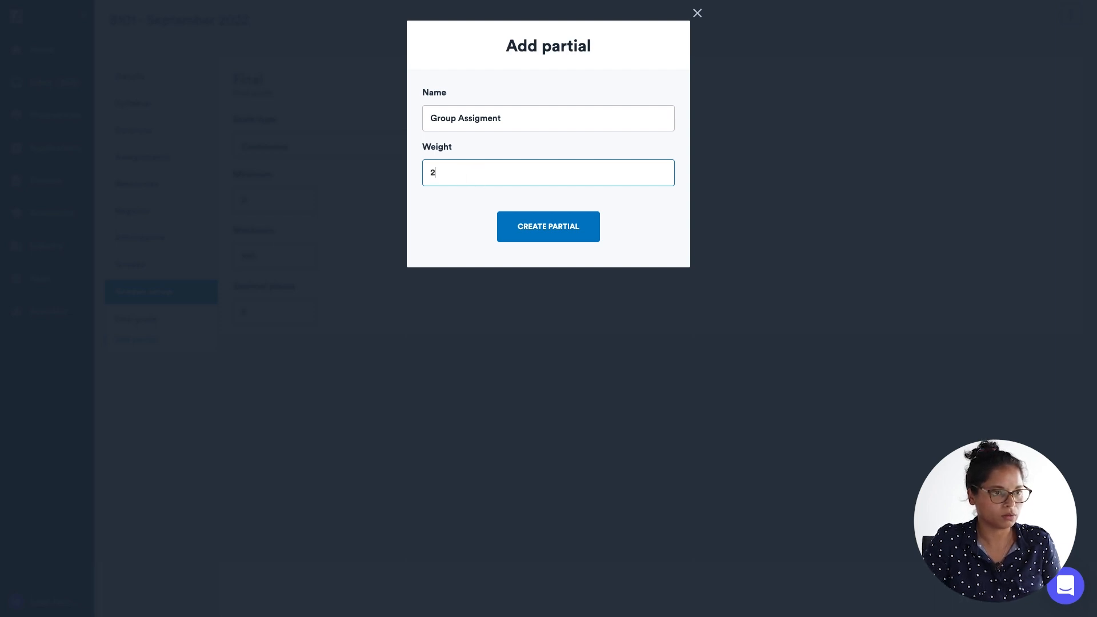
click(564, 228)
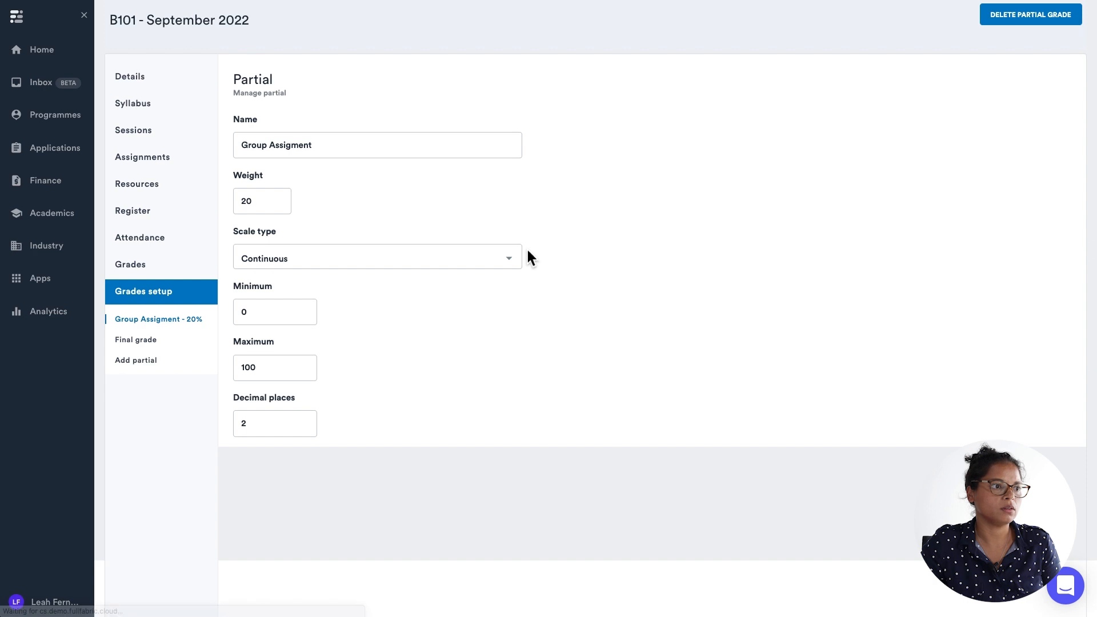
Add a second partial grade named Final Exam with a weight of 80.
click(135, 361)
click(435, 117)
text(Final Exam)
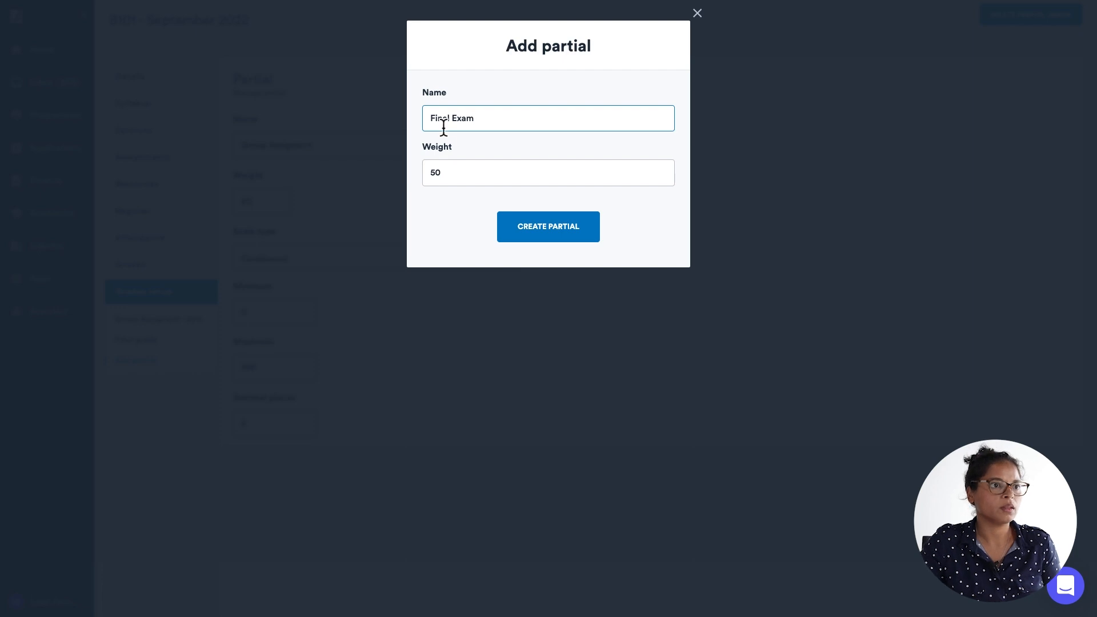
double_click(456, 169)
key(BackSpace)
text(80)
click(560, 228)
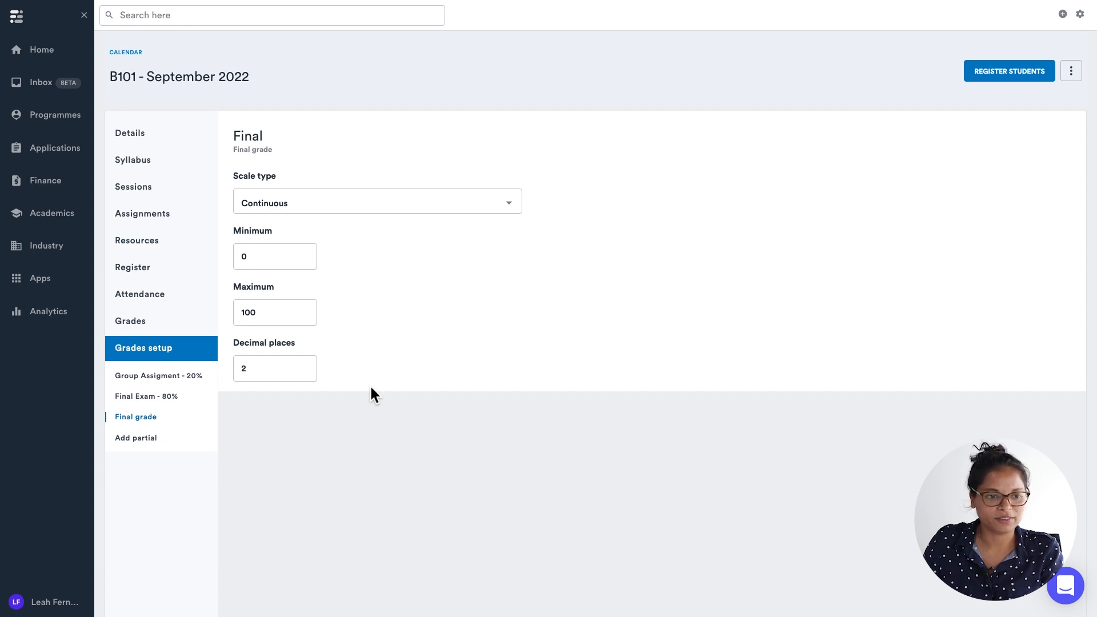
Open the course's Register section and start registering students on B101 - Business 101 - September 2022.
click(144, 272)
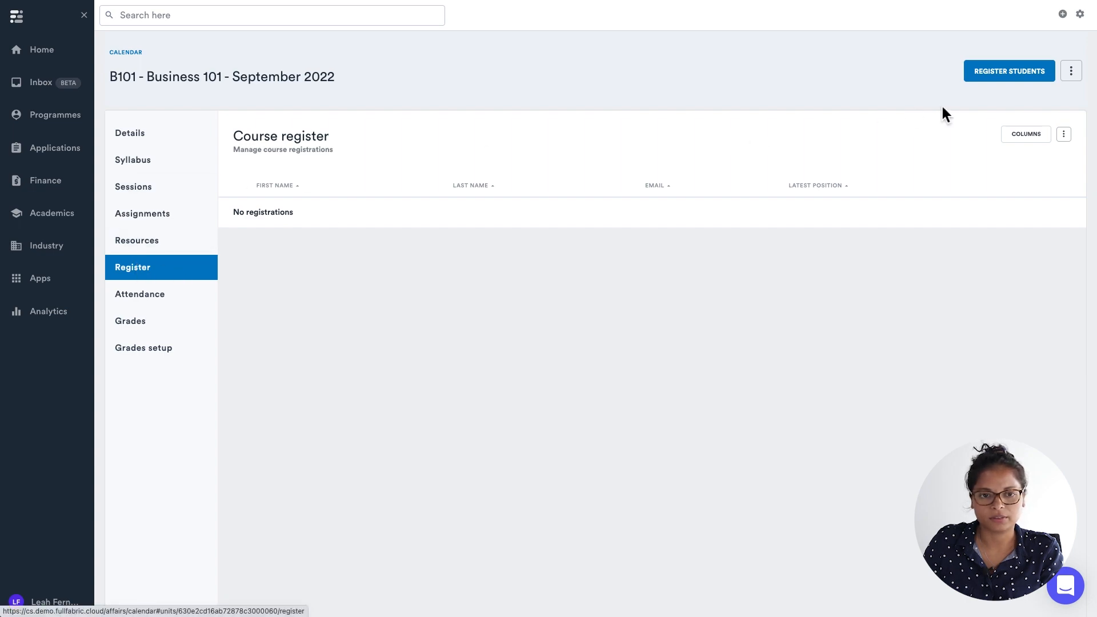
click(975, 80)
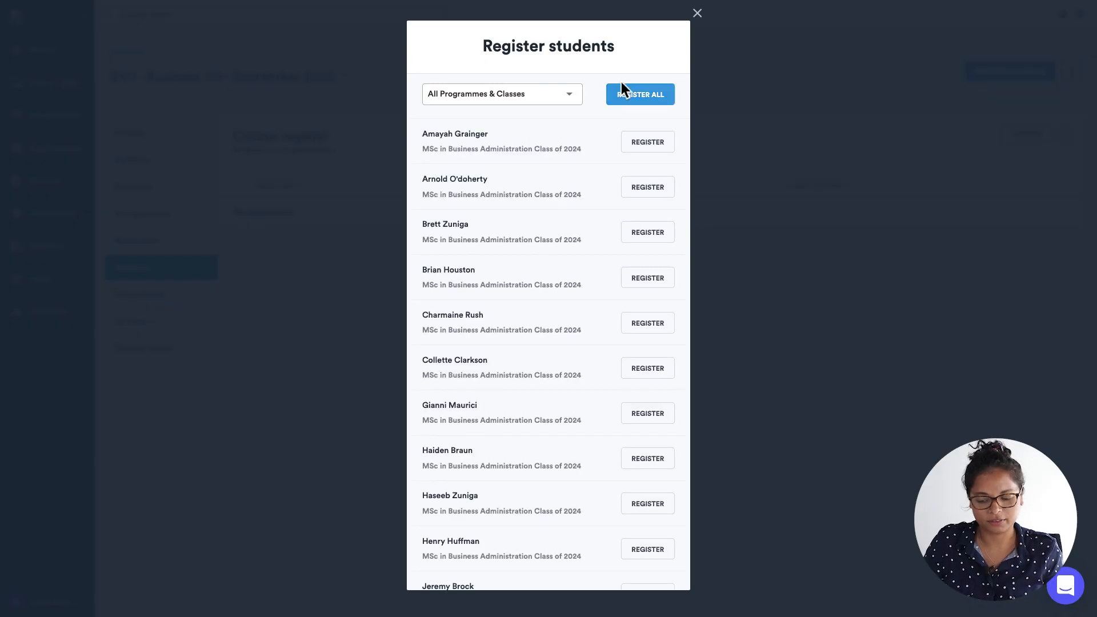
click(549, 99)
key(BackSpace)
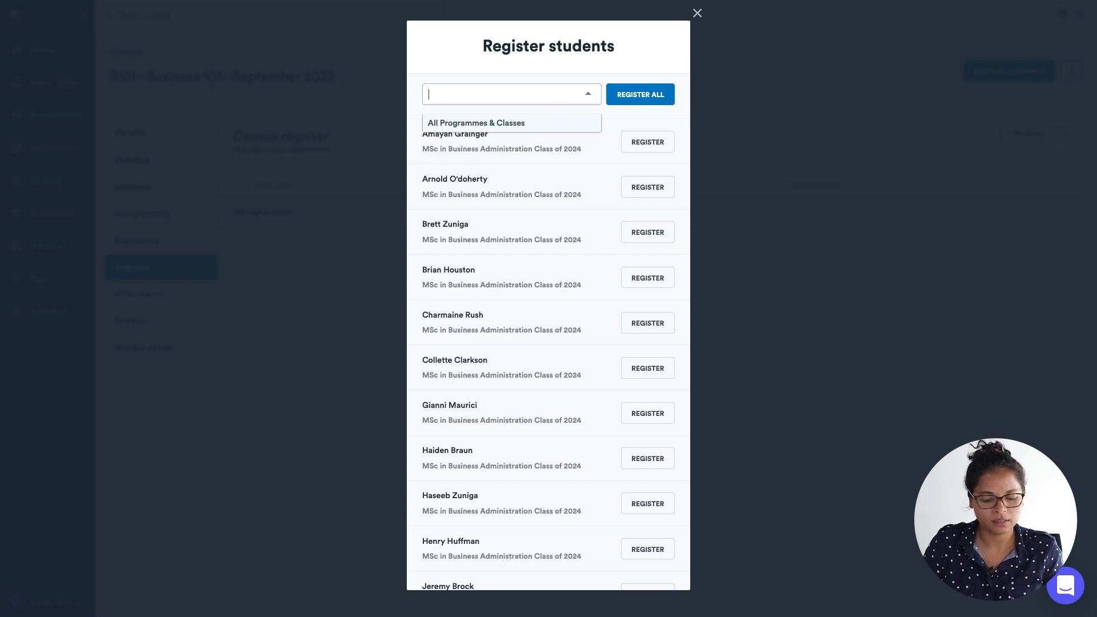
text(2024)
key(BackSpace)
key(BackSpace)
key(BackSpace)
key(BackSpace)
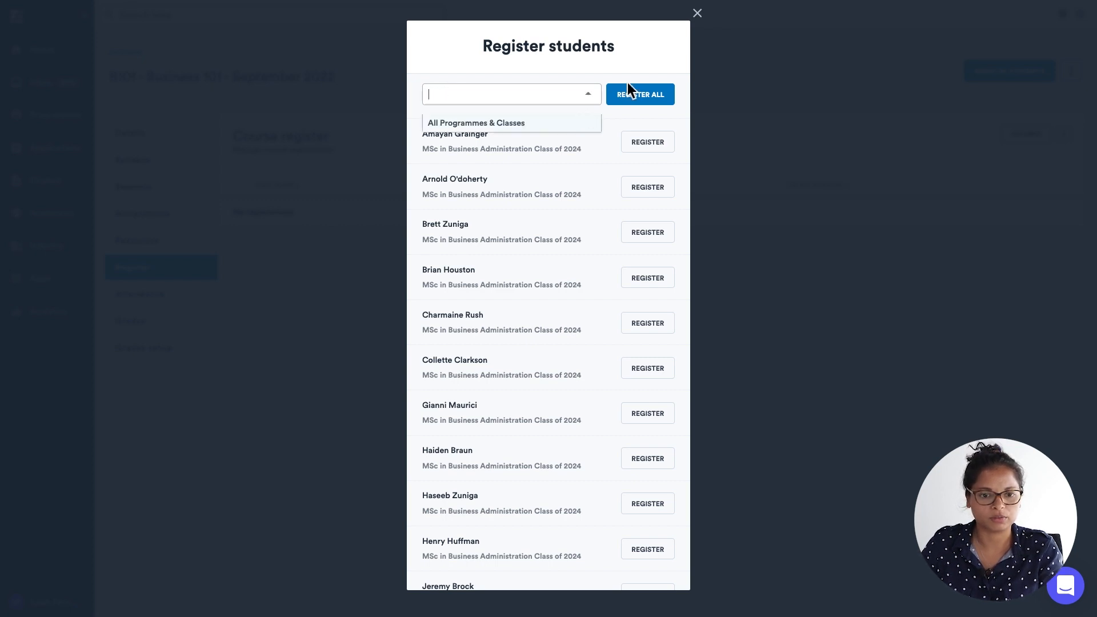
click(640, 62)
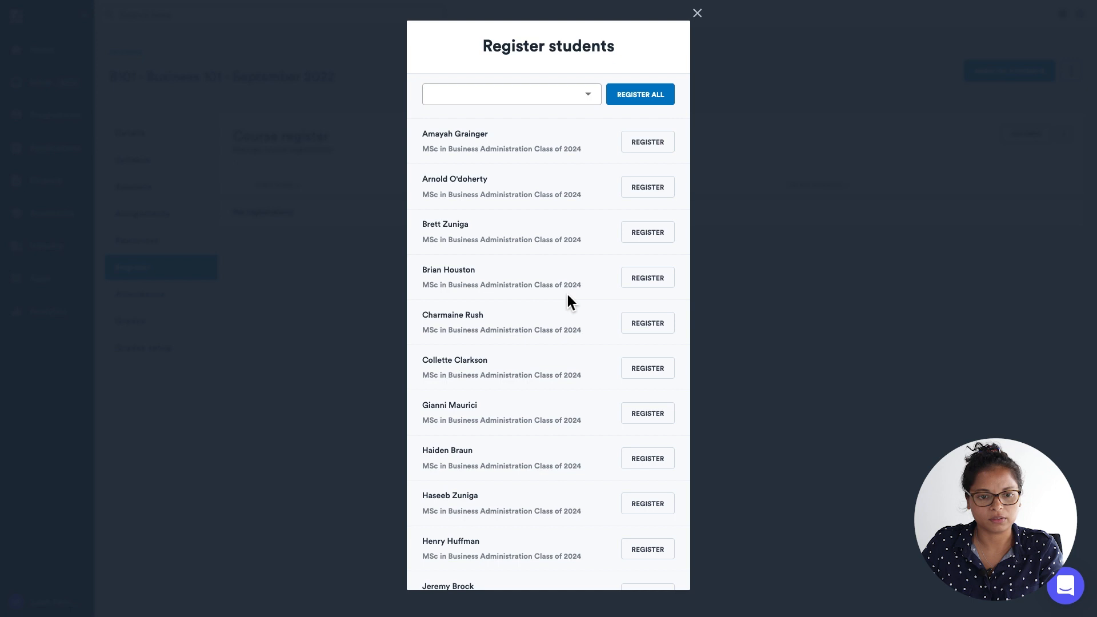
Register all MSc in Business Administration Class of 2024 students on the course and review the course register.
scroll(567, 294, down, 2)
scroll(567, 293, down, 4)
scroll(567, 294, up, 2)
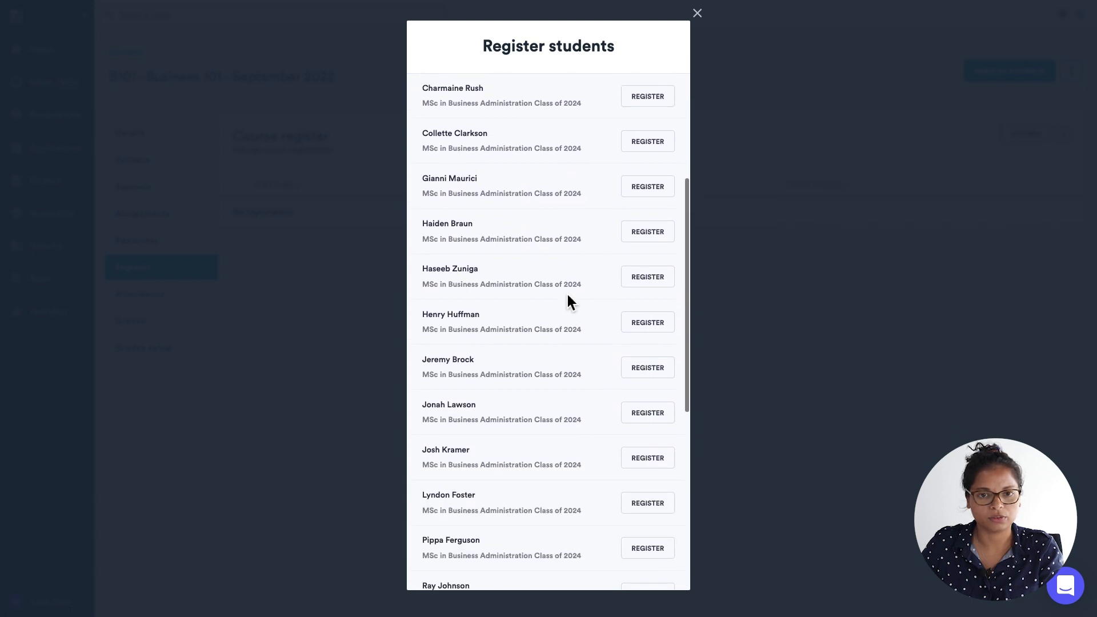
scroll(567, 294, up, 3)
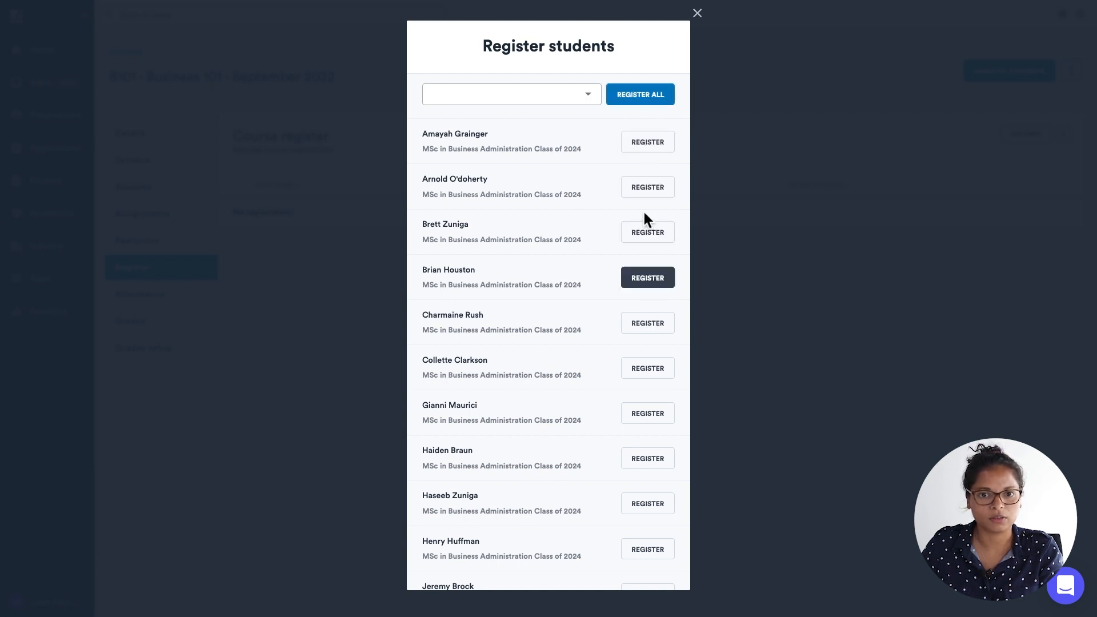
click(635, 95)
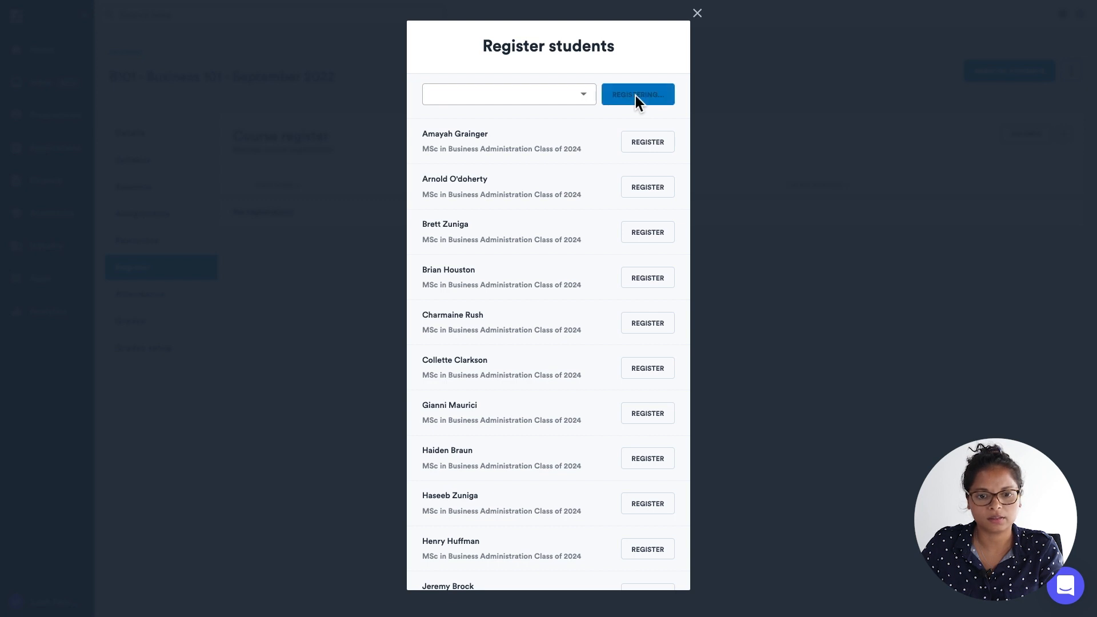
scroll(619, 347, down, 5)
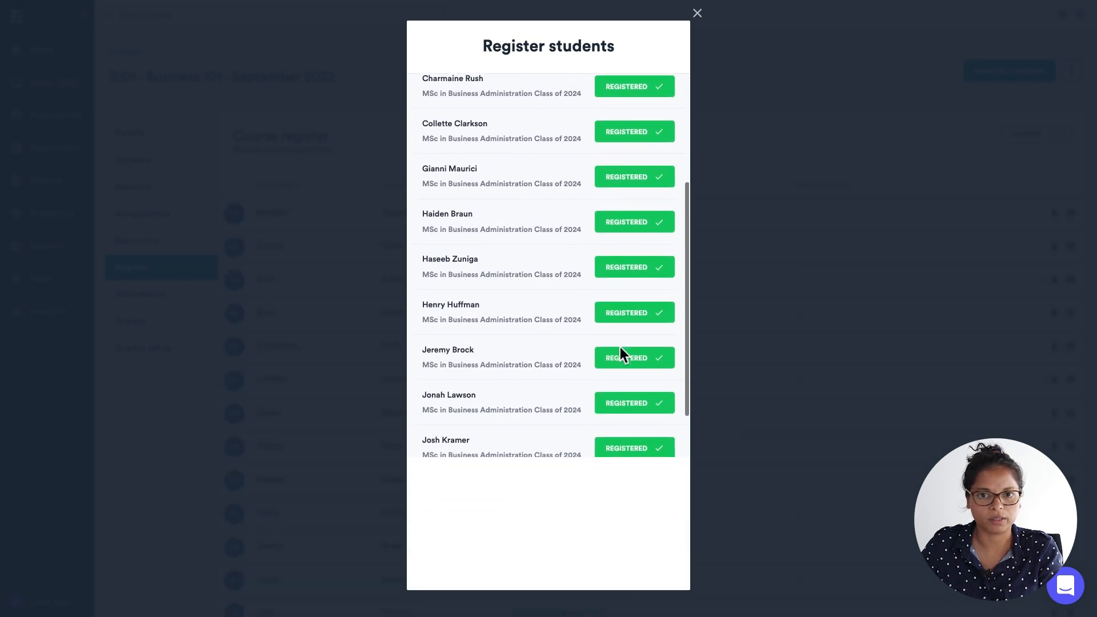
scroll(619, 348, up, 5)
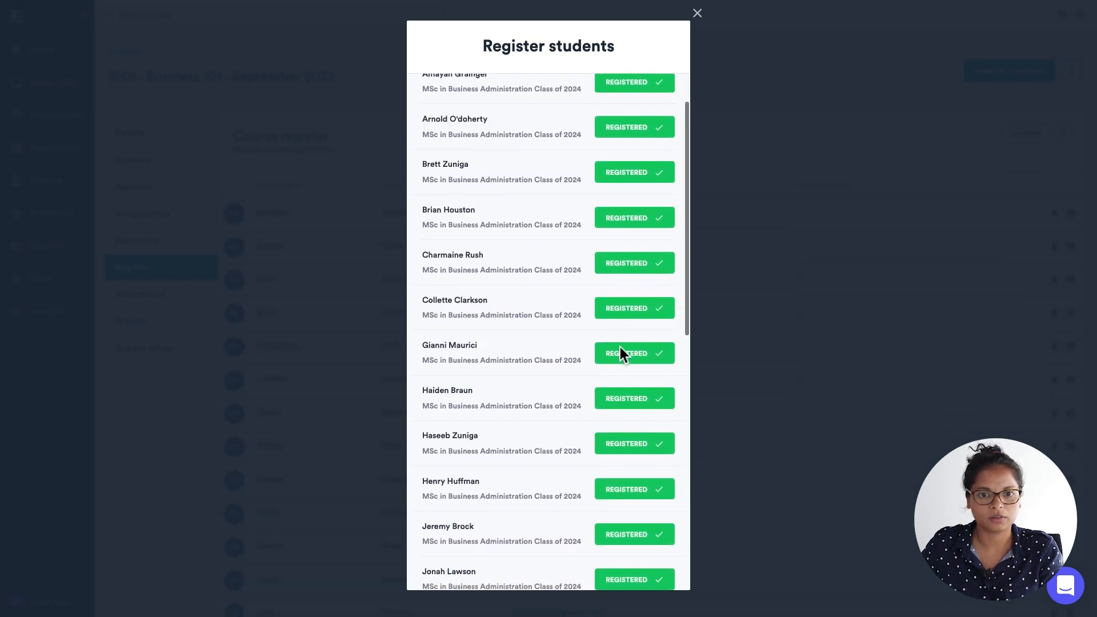
click(698, 13)
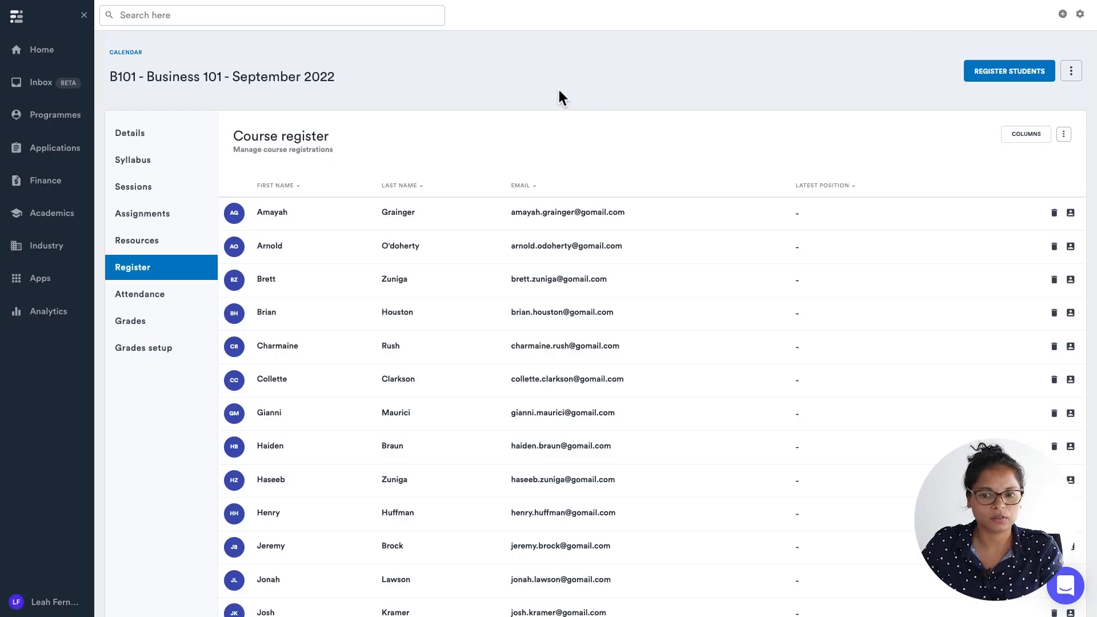
scroll(325, 388, down, 3)
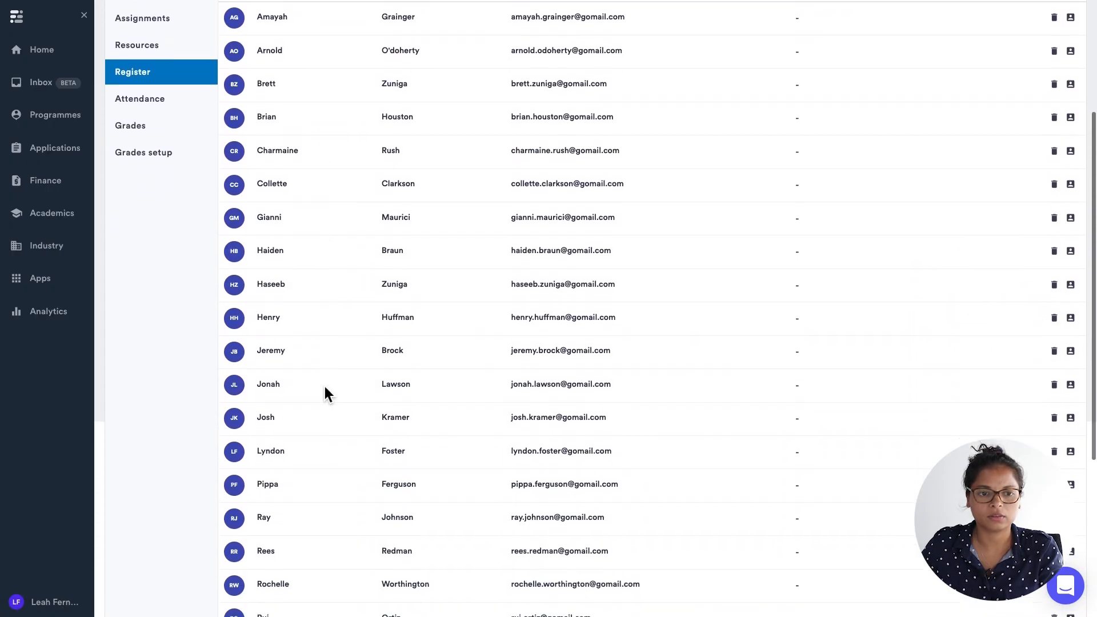
scroll(324, 387, up, 3)
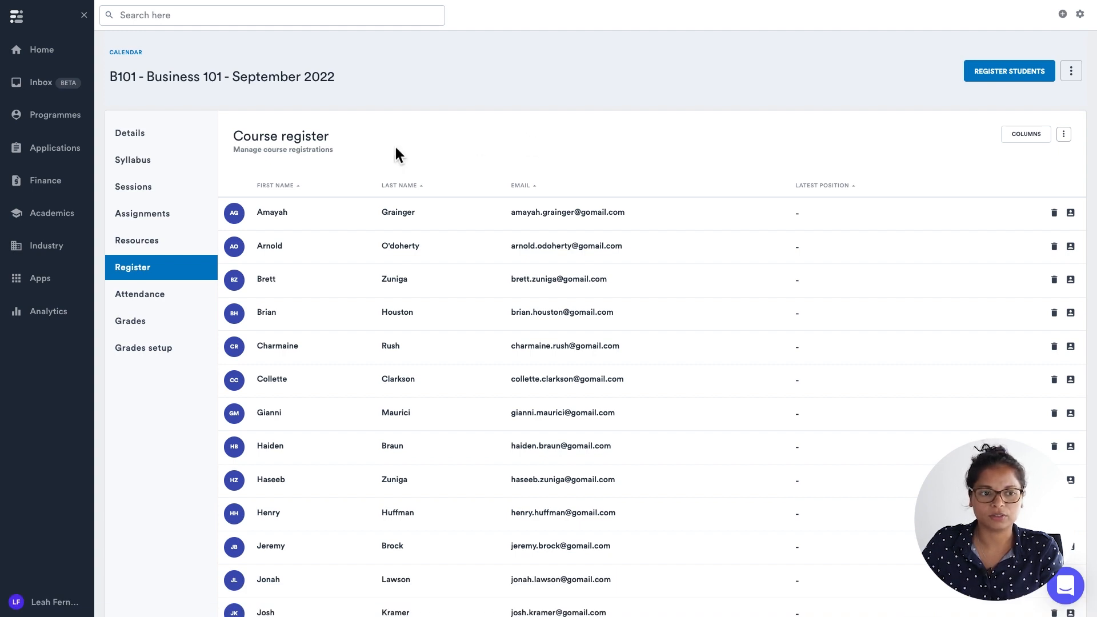
As a student in the portal, open the B101 course from the calendar and view its sessions and resources.
click(130, 53)
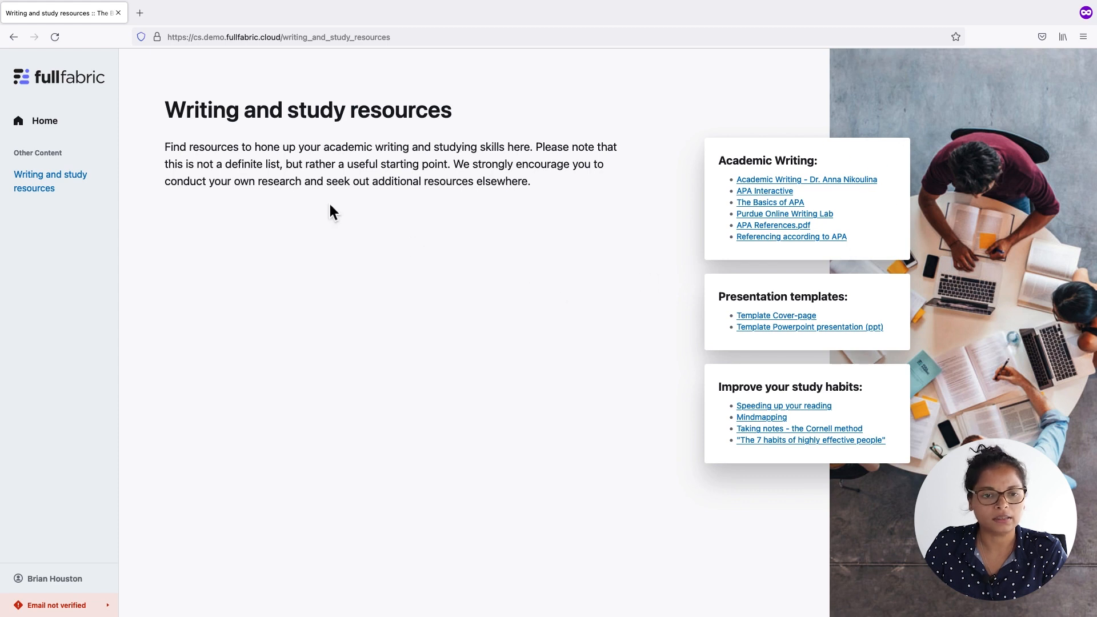
click(51, 578)
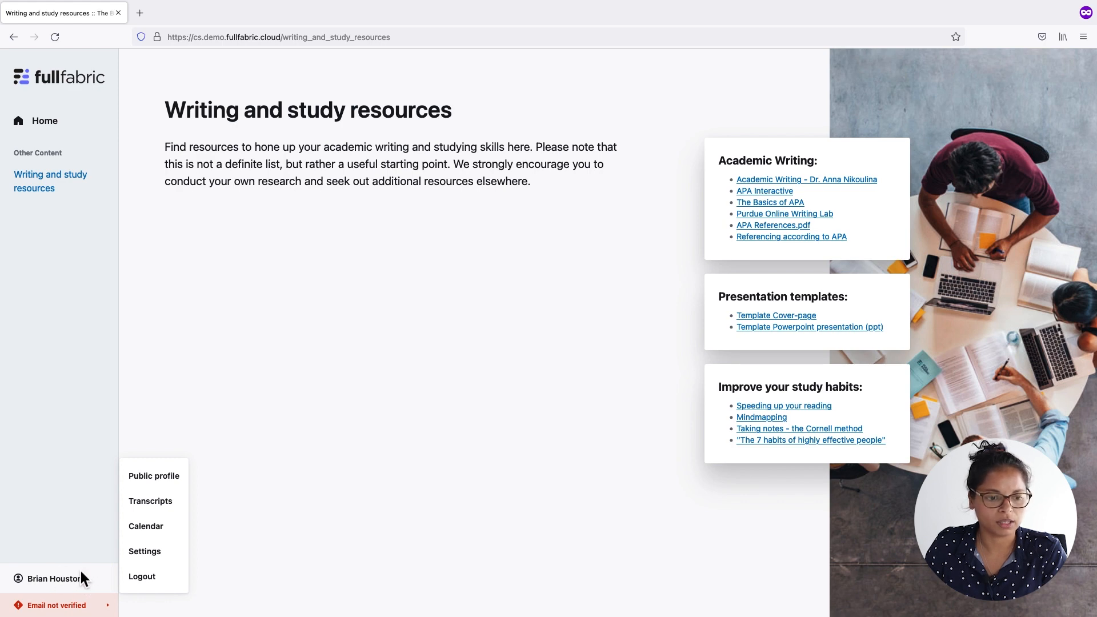
click(137, 525)
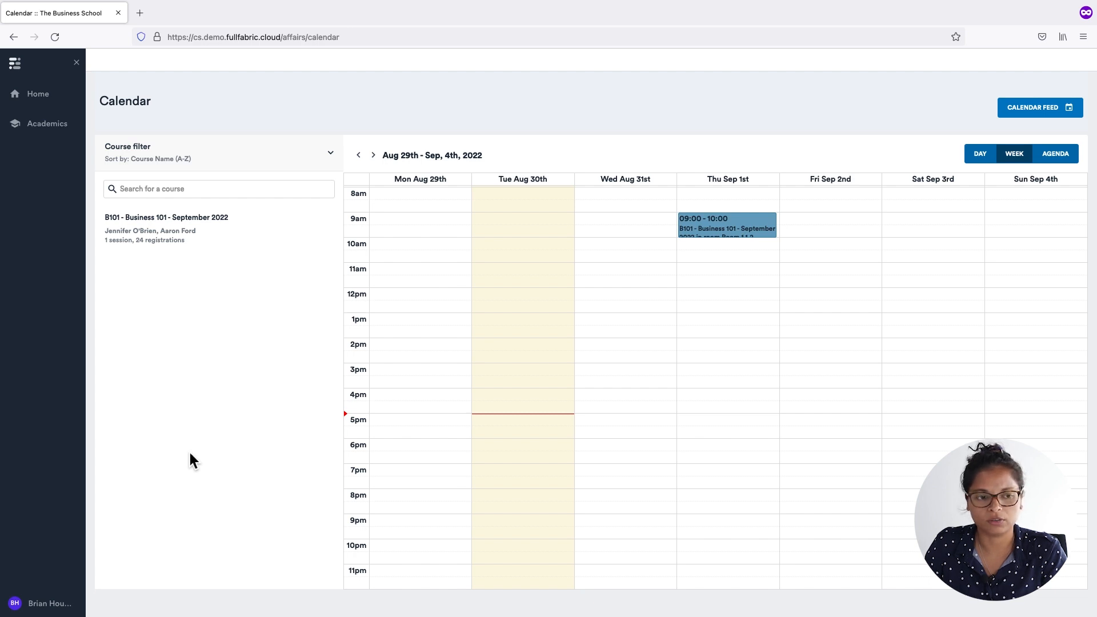
click(148, 217)
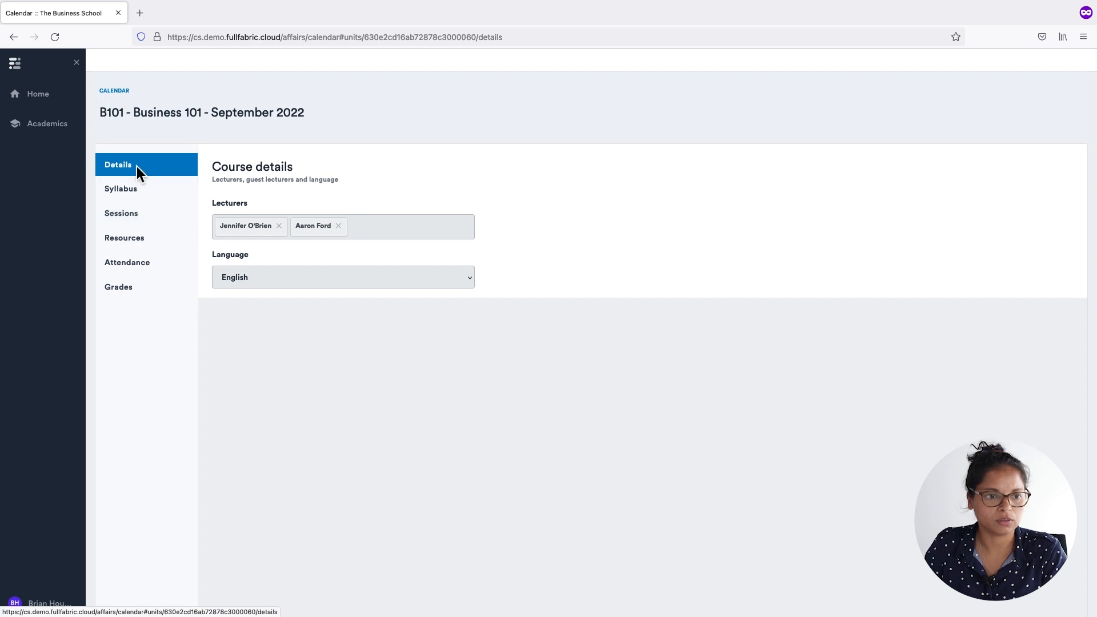
click(130, 212)
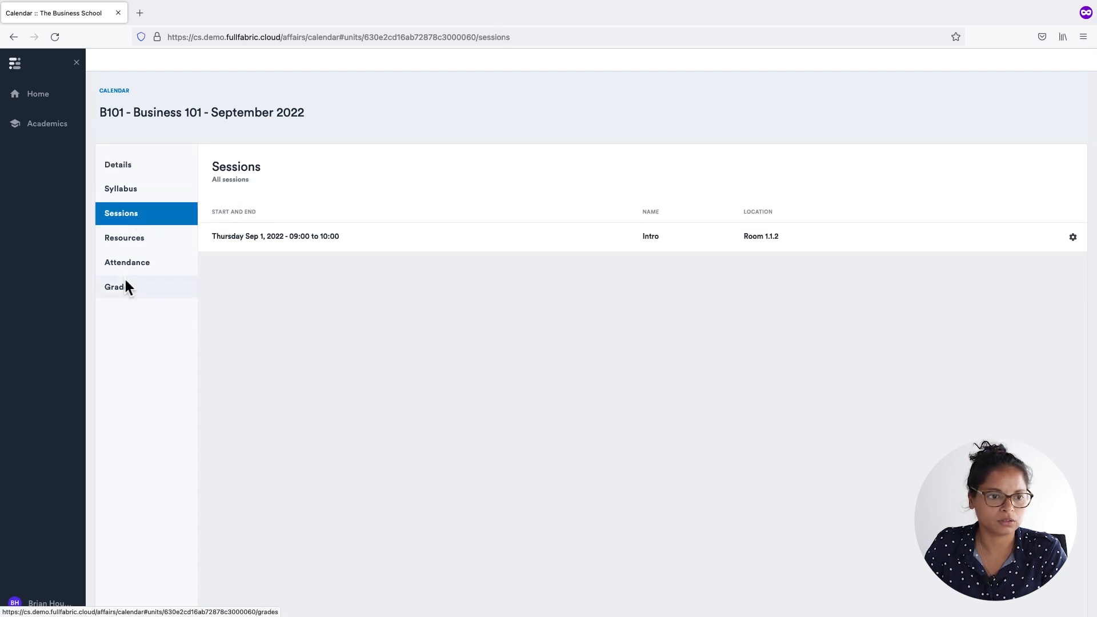
click(118, 237)
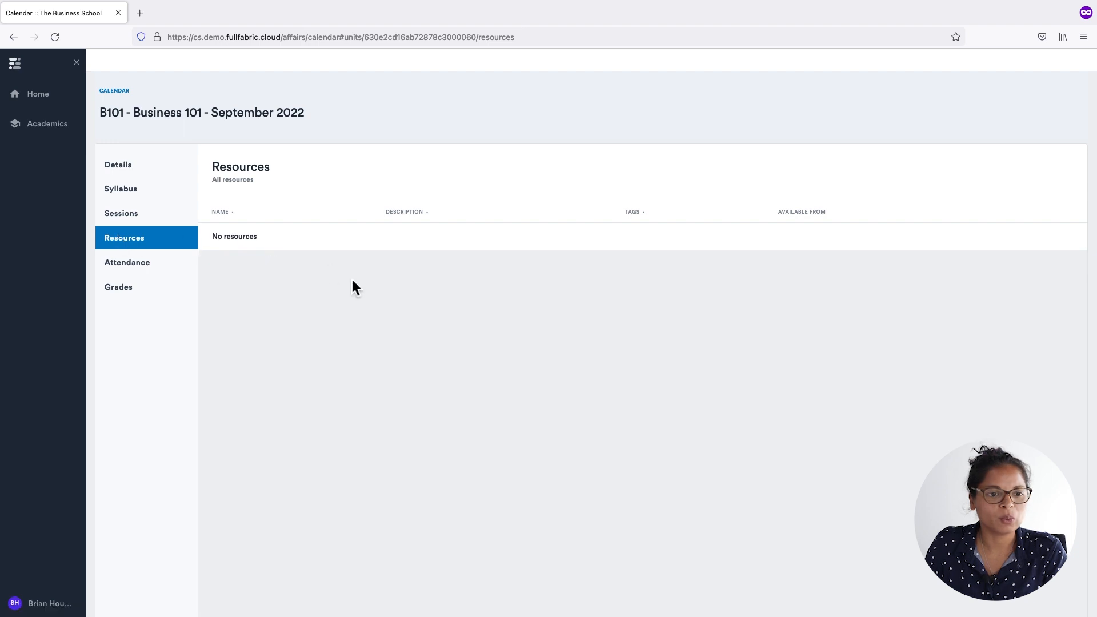